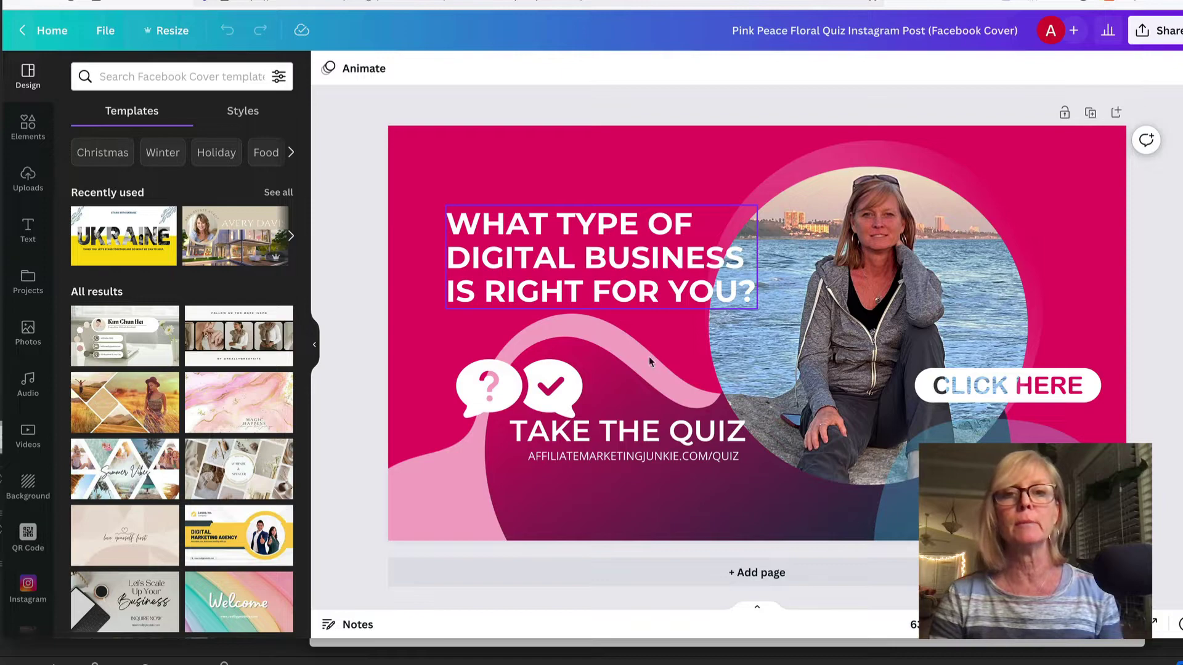
# Add a second page to the Facebook cover design and apply the "Feel happy with your smile" dental template to it
pyautogui.scroll(-7, 260, 451)
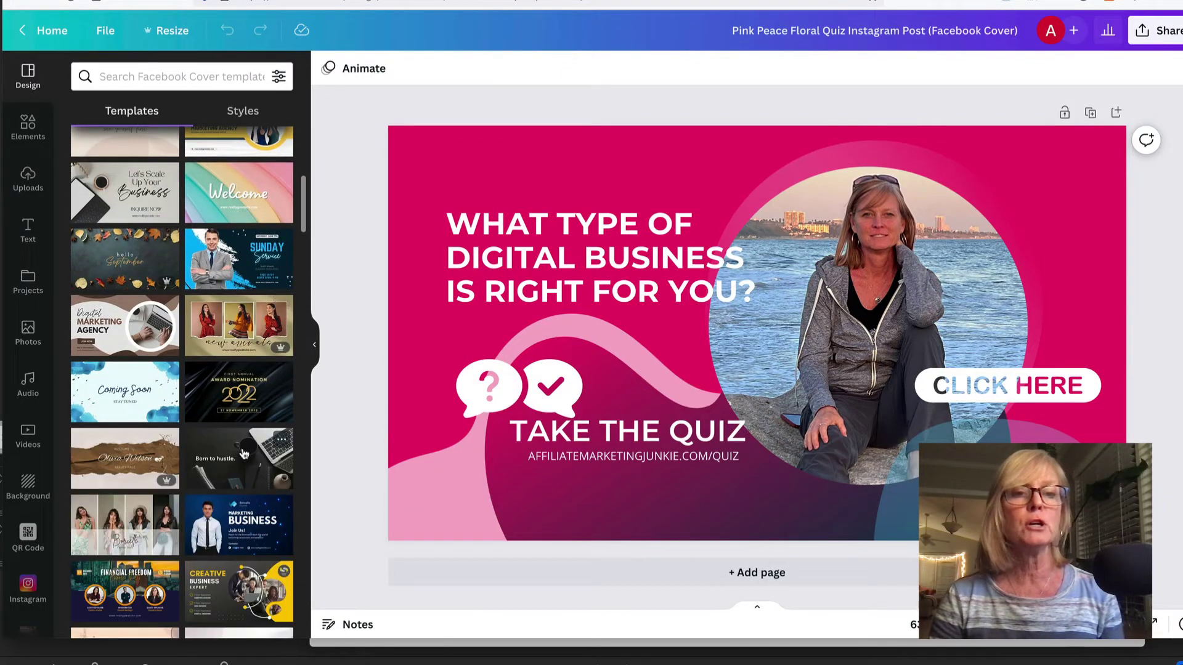
pyautogui.scroll(-7, 243, 453)
pyautogui.scroll(-5, 244, 453)
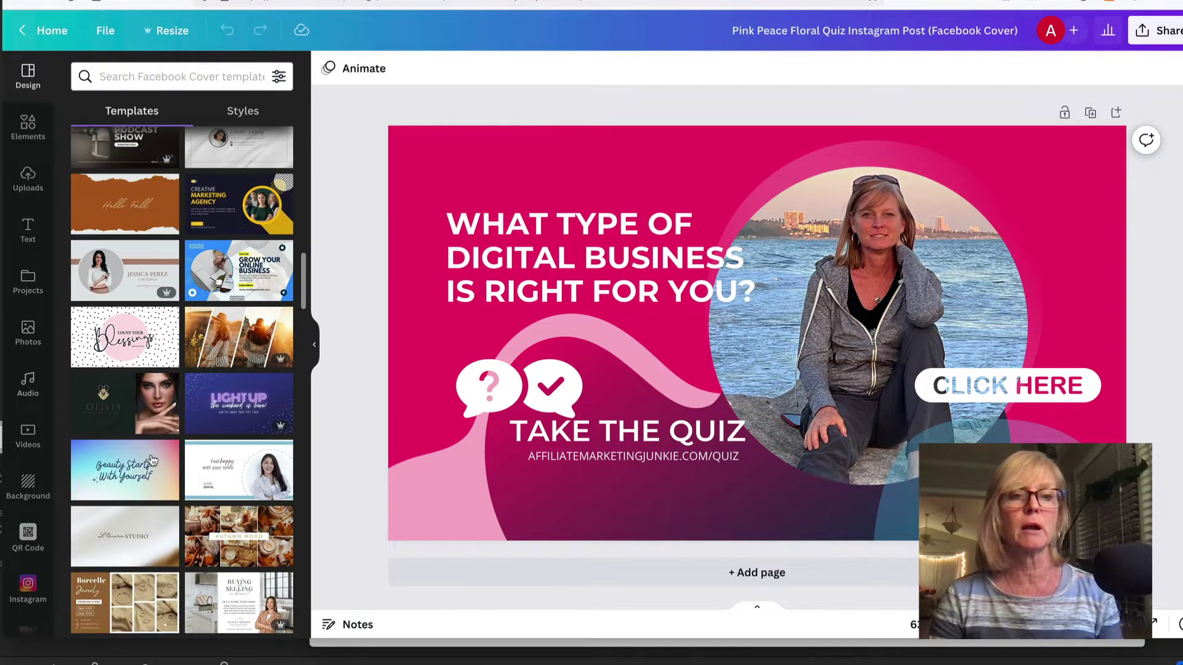
pyautogui.scroll(-2, 249, 517)
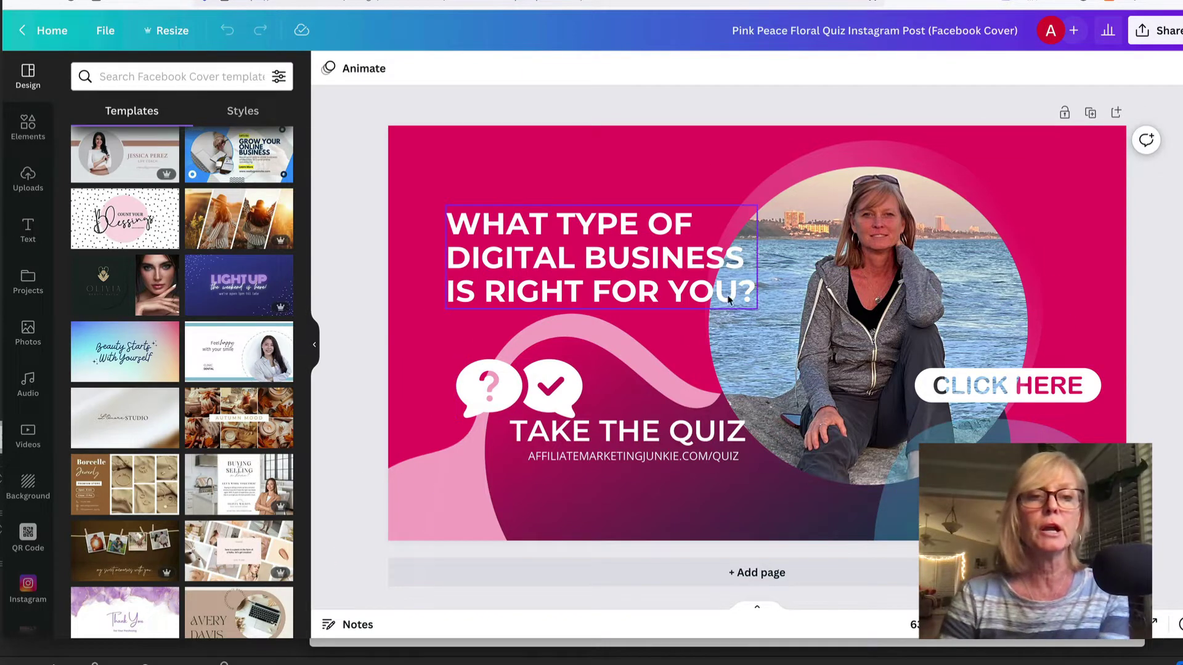
pyautogui.click(759, 572)
pyautogui.scroll(-3, 245, 249)
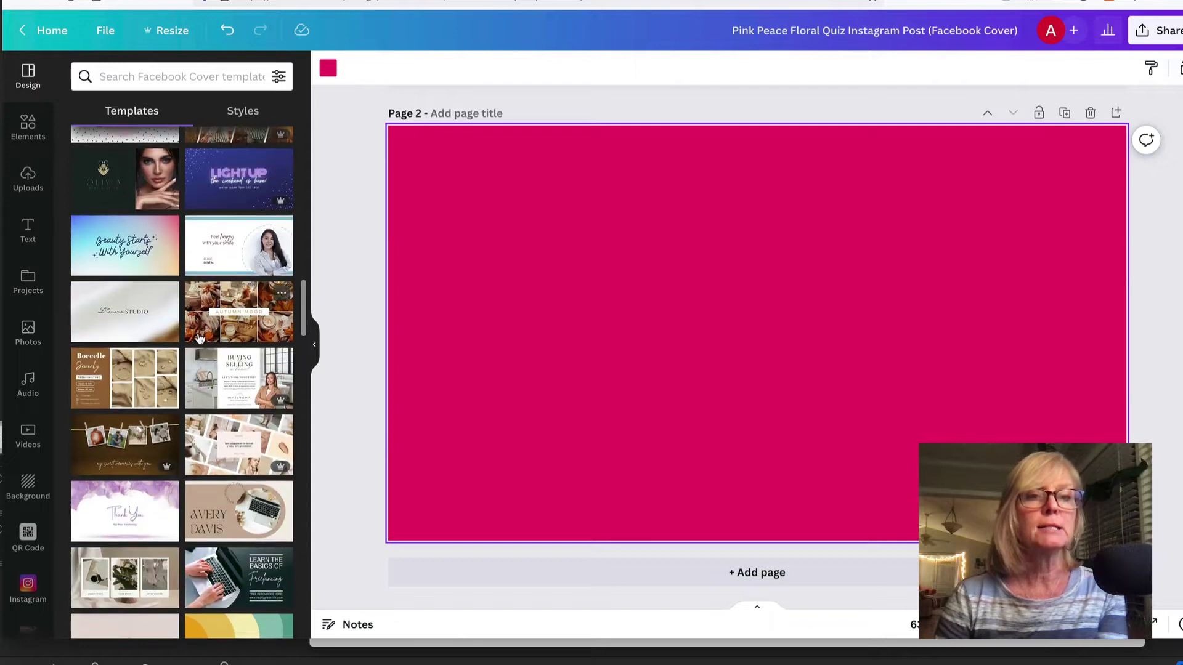
pyautogui.click(244, 249)
pyautogui.click(614, 396)
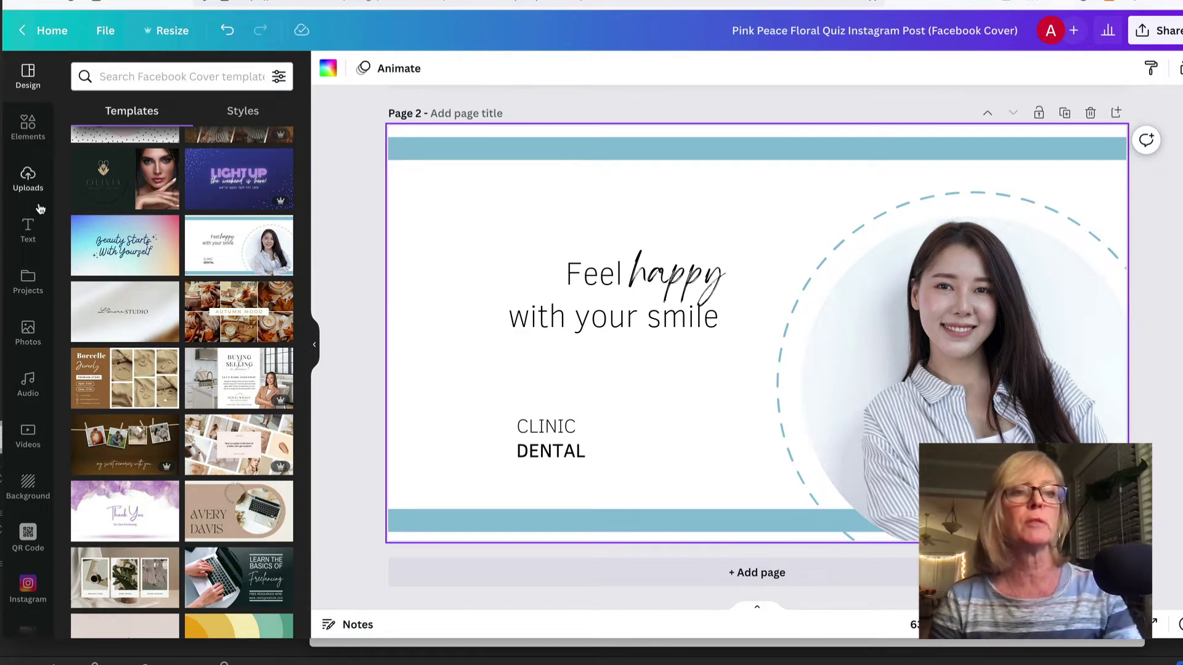
# Replace the portrait in the circular frame with the uploaded photo of the smiling woman in front of red rocks
pyautogui.click(28, 180)
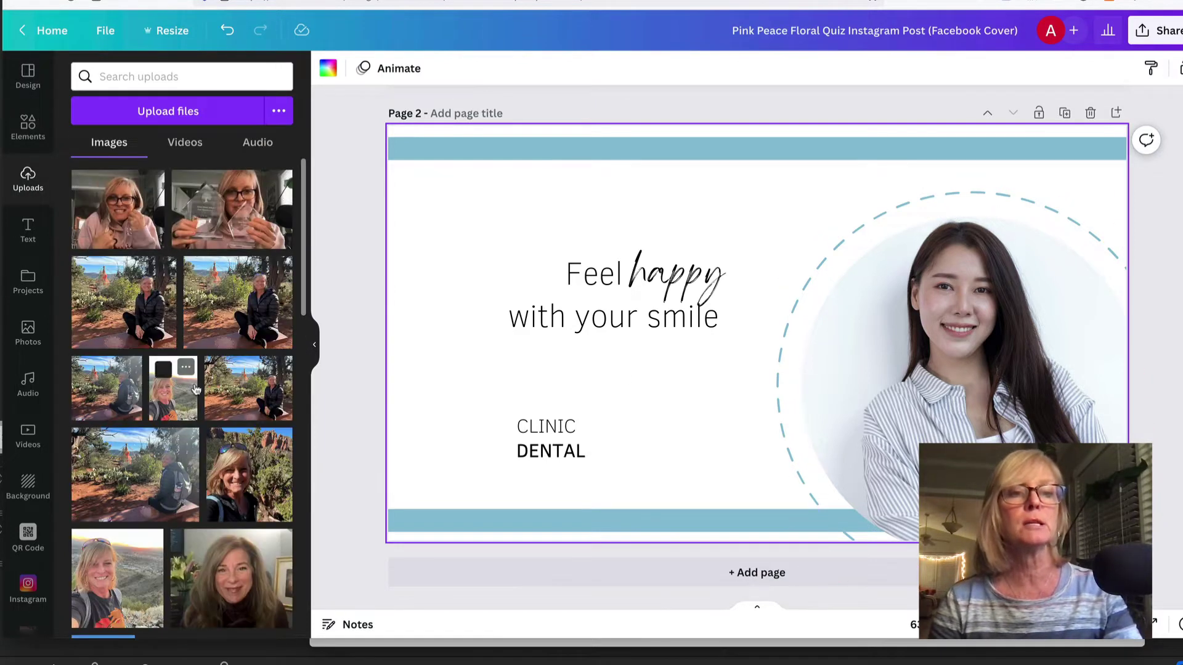
pyautogui.scroll(-3, 188, 425)
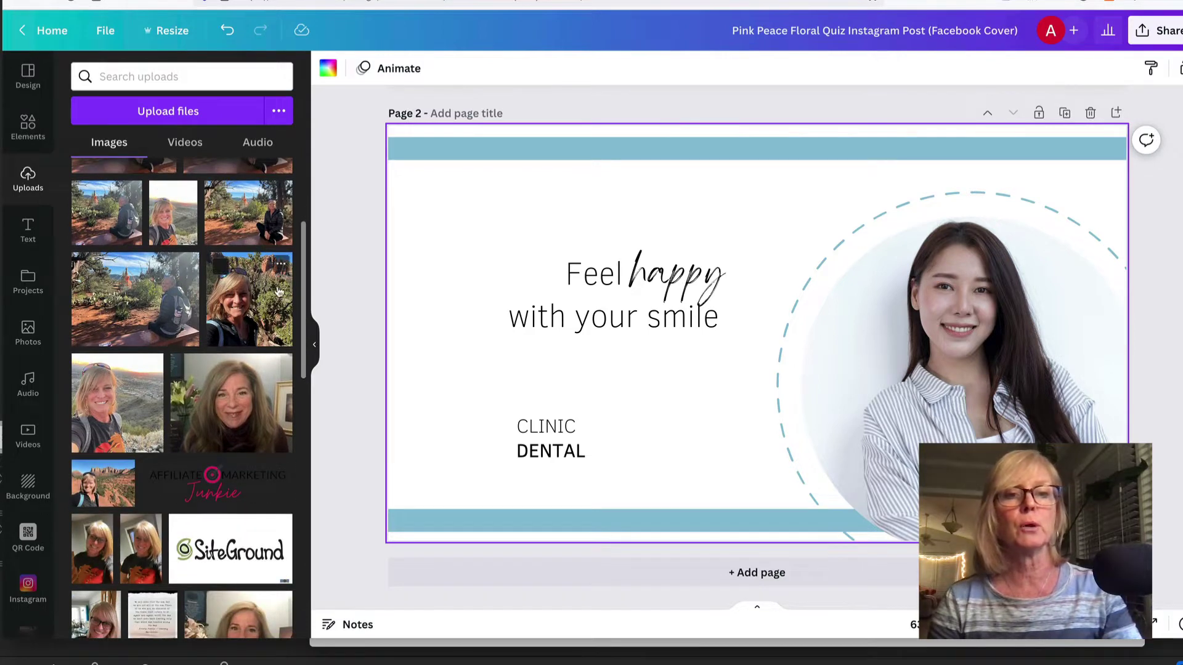
pyautogui.moveTo(249, 299); pyautogui.dragTo(866, 351)
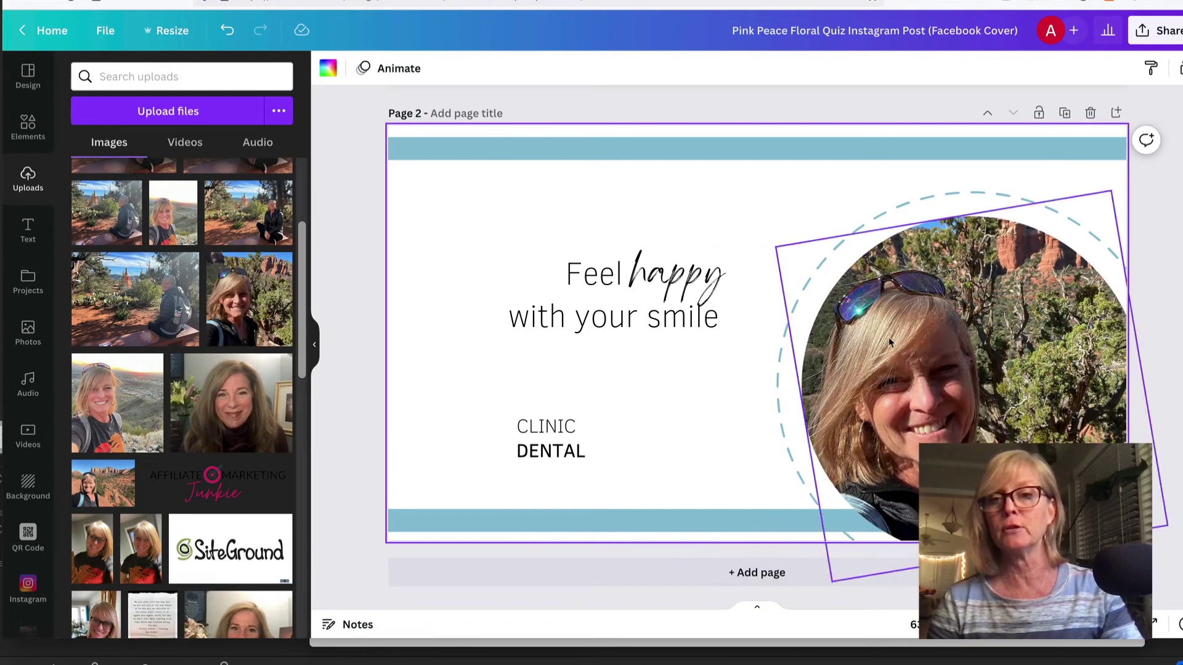
# Enlarge and reposition the photo inside the circular frame so the woman's face fills more of the circle
pyautogui.doubleClick(926, 318)
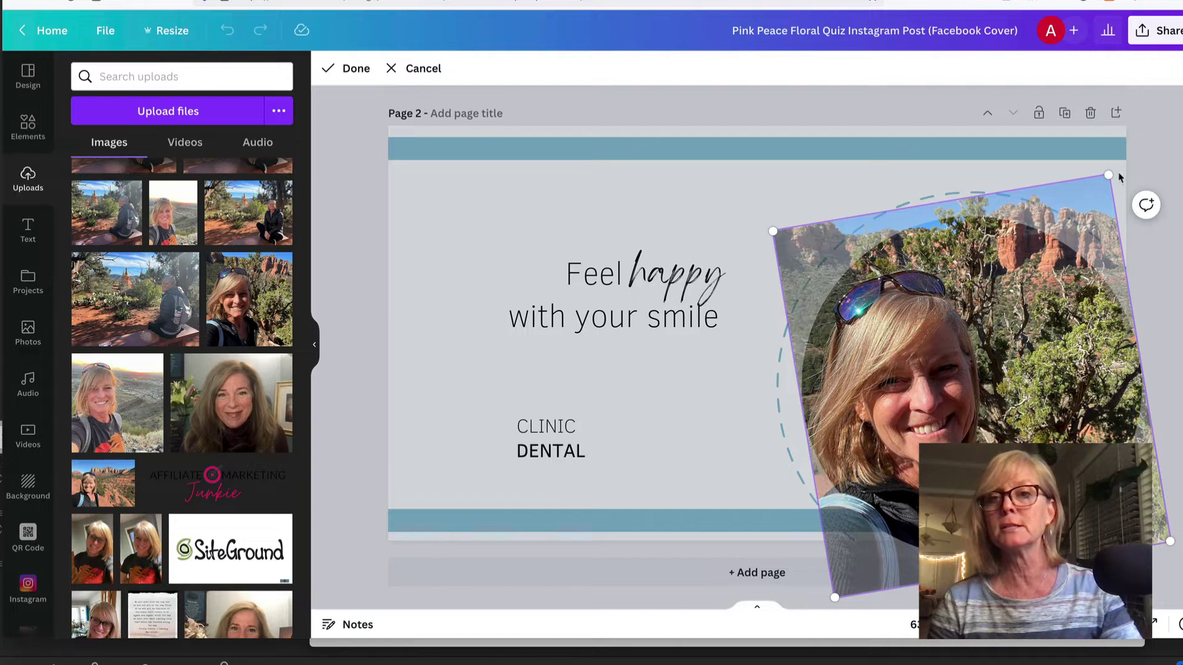
pyautogui.moveTo(1108, 175); pyautogui.dragTo(1177, 92)
pyautogui.moveTo(1066, 347); pyautogui.dragTo(1071, 371)
pyautogui.moveTo(919, 385); pyautogui.dragTo(905, 386)
pyautogui.click(655, 454)
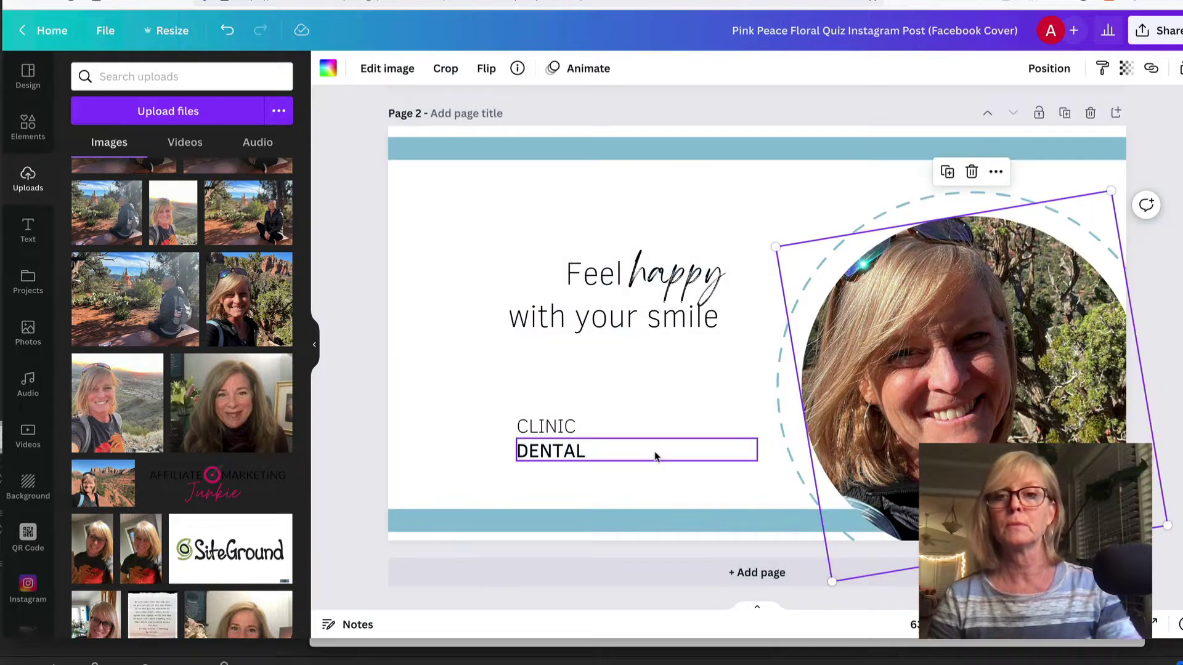
pyautogui.click(766, 210)
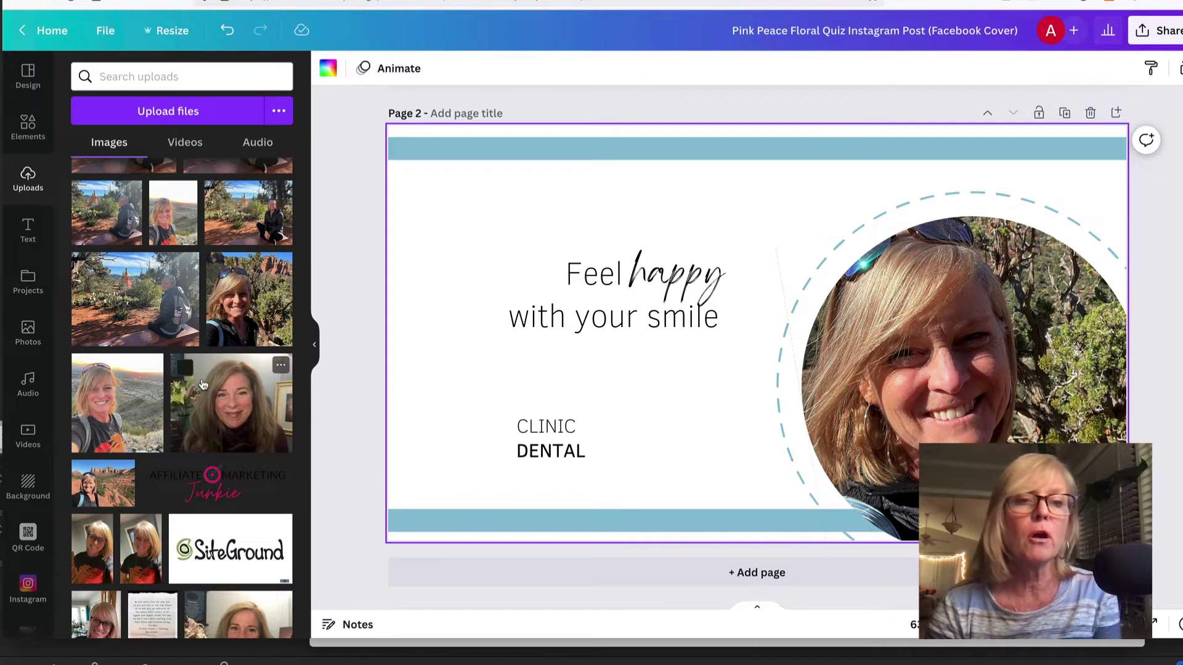
pyautogui.scroll(2, 203, 384)
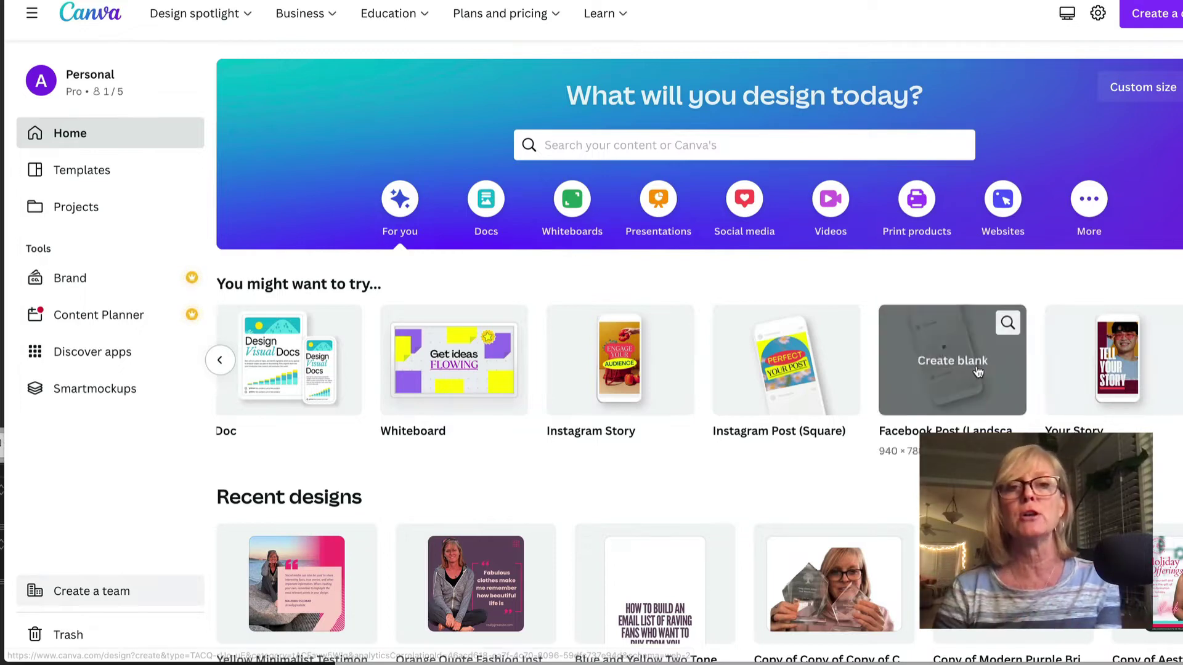
# Search the template library for "facebook covers"
pyautogui.click(697, 146)
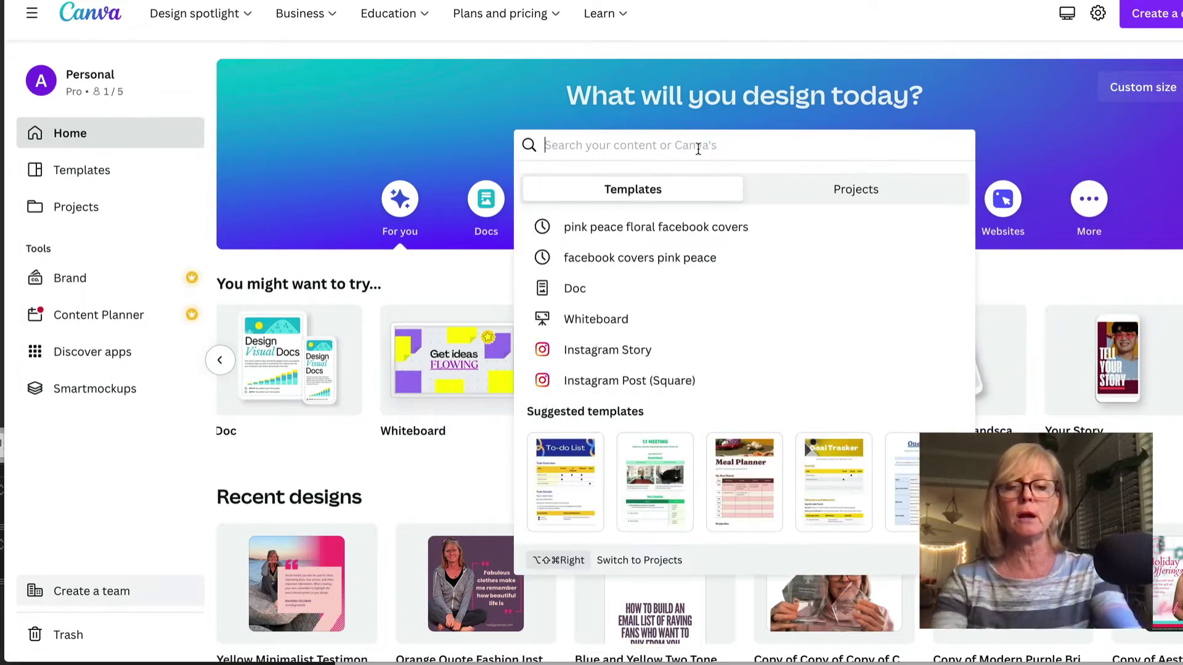
pyautogui.write('facebook')
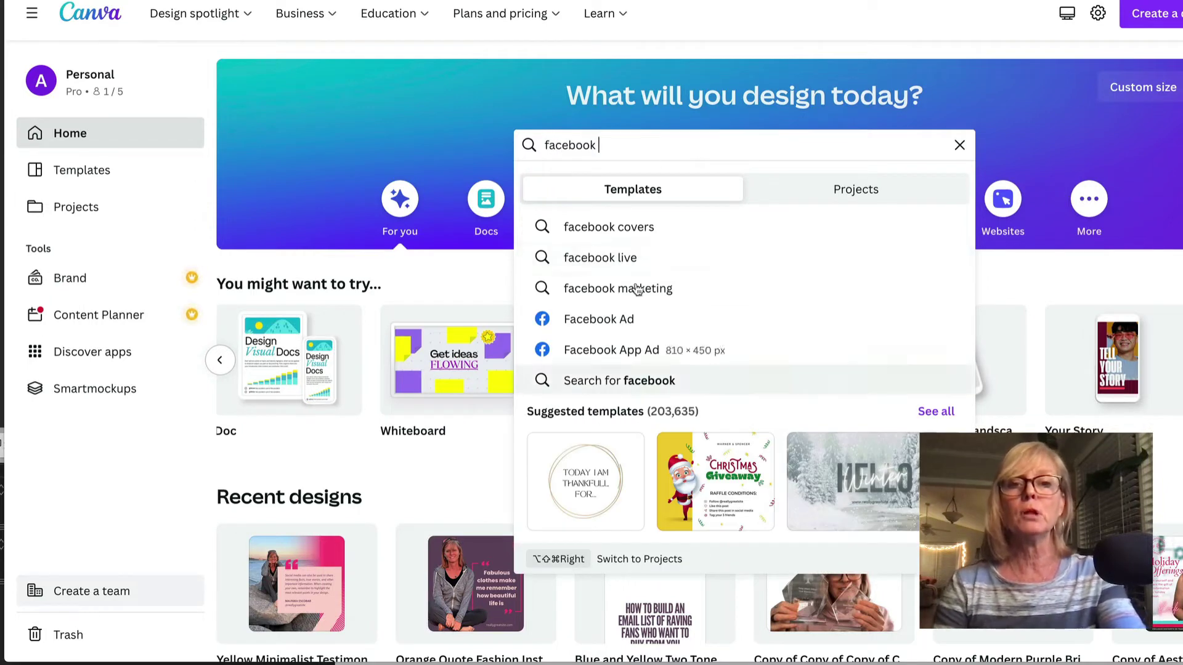
pyautogui.click(624, 229)
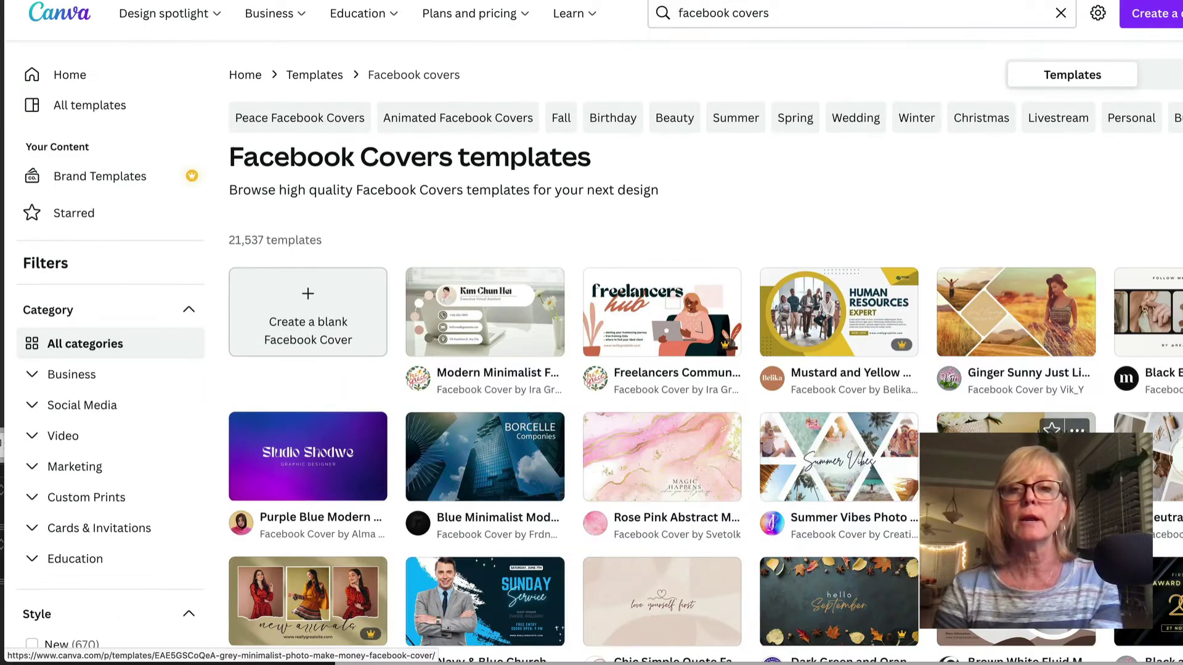
# Examine the range of layouts and styles among the Facebook cover templates
pyautogui.scroll(-2, 702, 369)
pyautogui.scroll(-1, 702, 370)
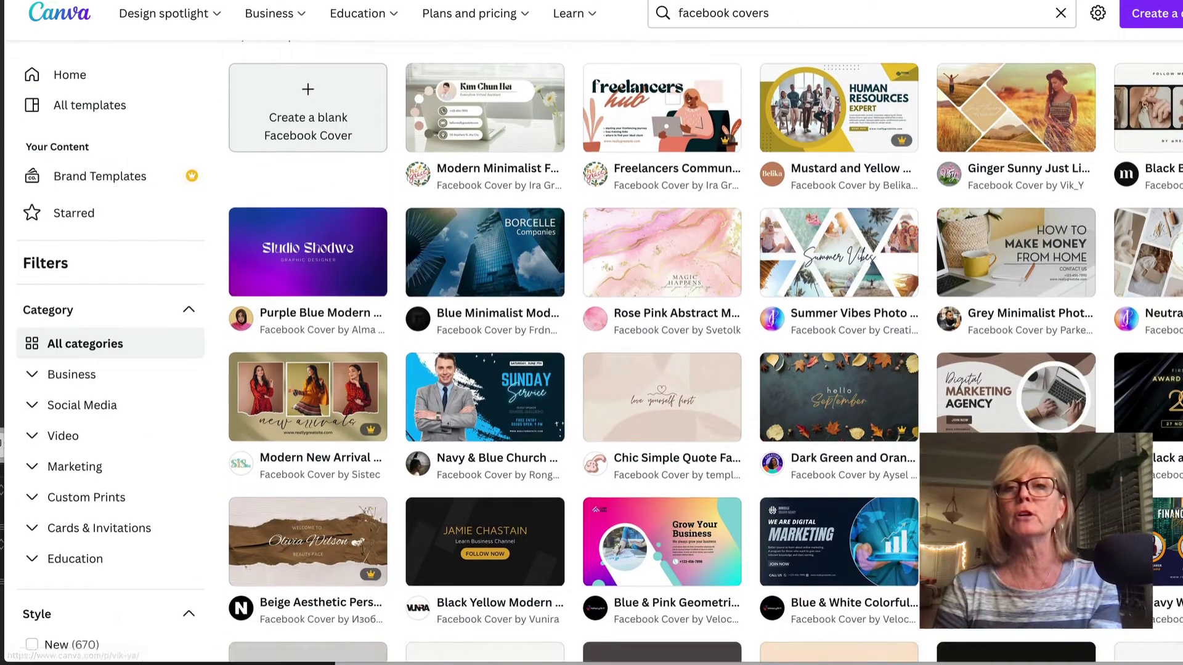
pyautogui.scroll(-6, 1016, 185)
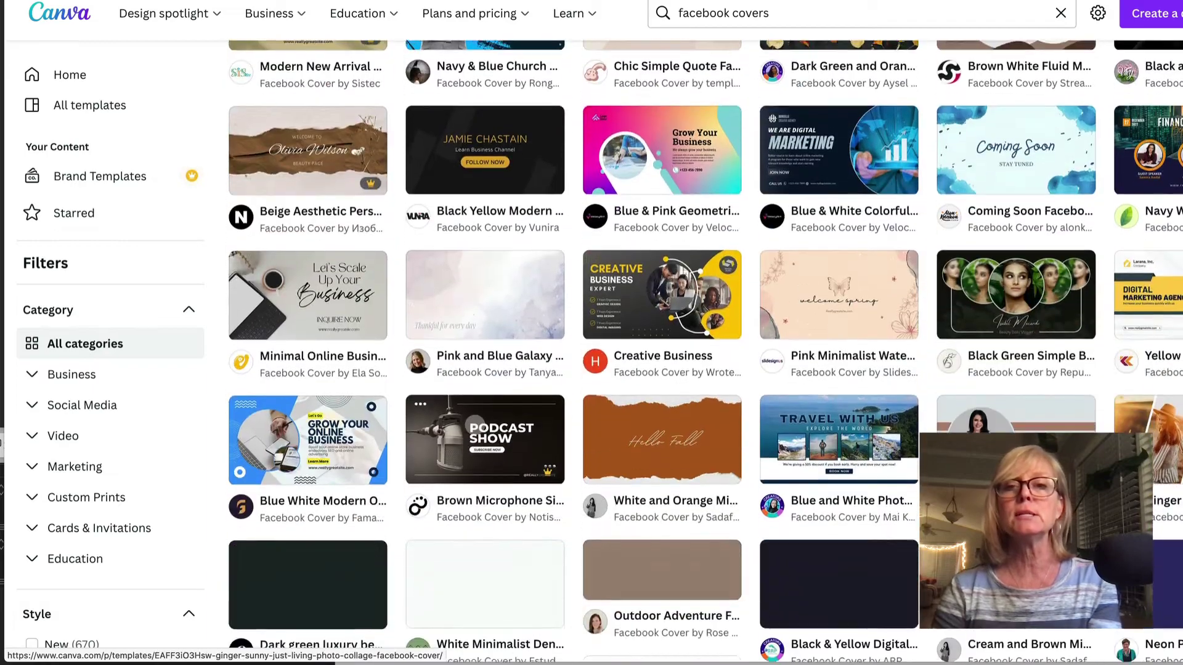
pyautogui.scroll(-2, 1175, 449)
pyautogui.scroll(-1, 1175, 450)
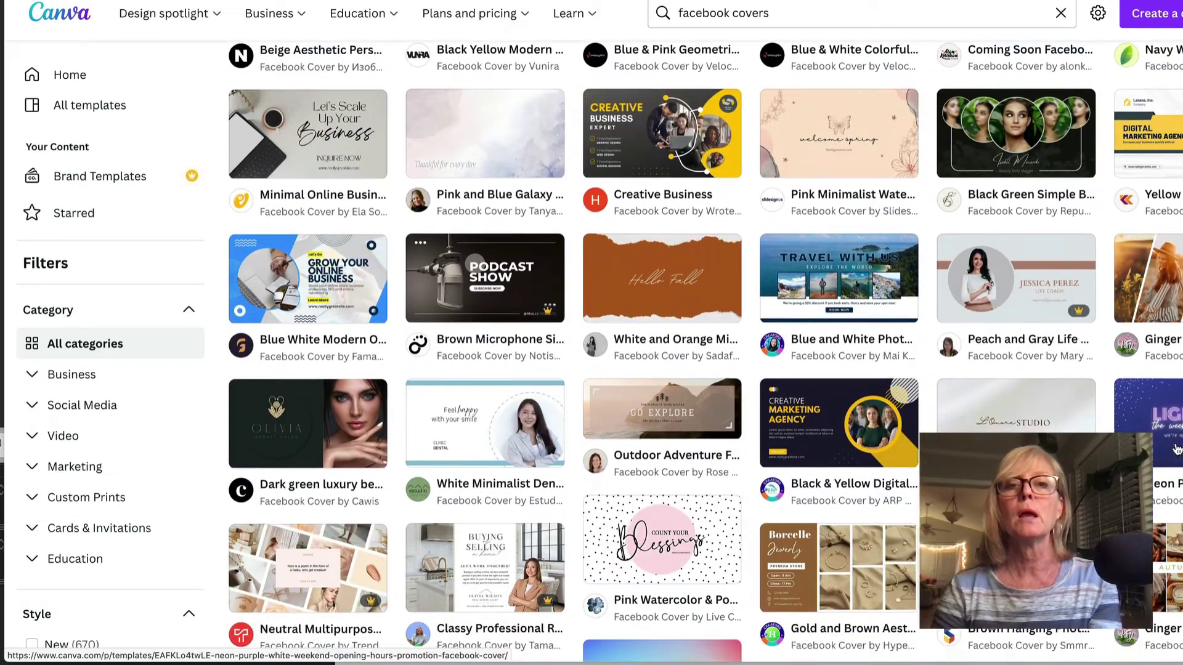
pyautogui.scroll(-2, 1175, 449)
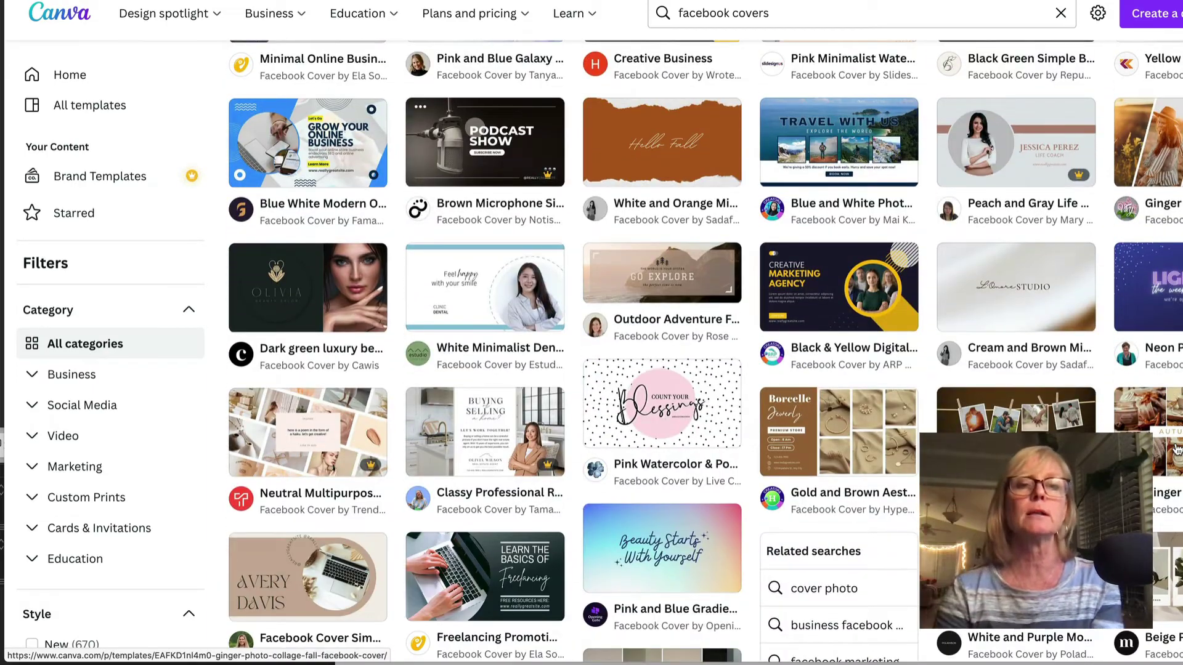
pyautogui.scroll(-5, 1176, 450)
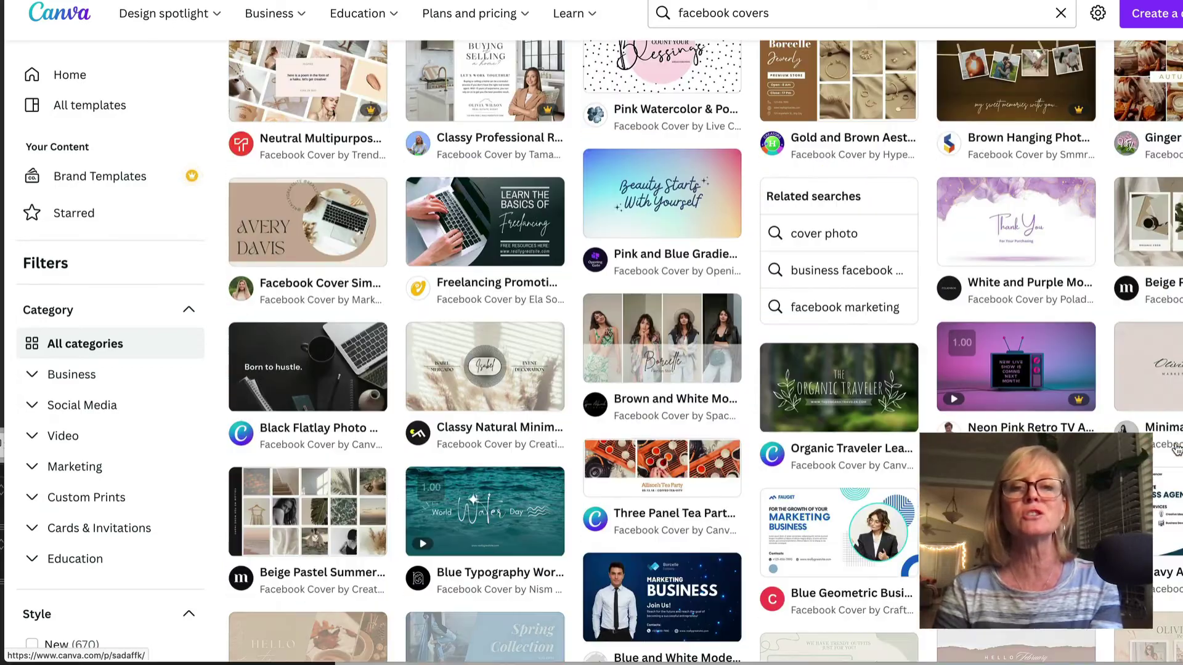
pyautogui.scroll(-4, 1175, 450)
pyautogui.scroll(3, 1176, 450)
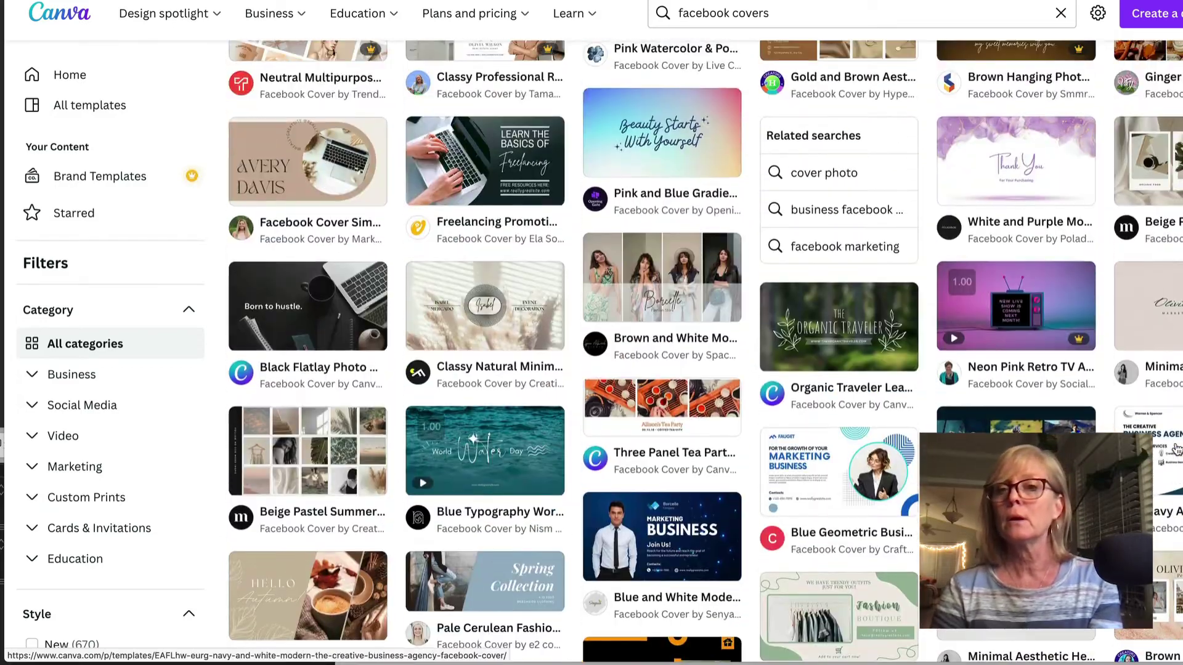
pyautogui.scroll(10, 1175, 449)
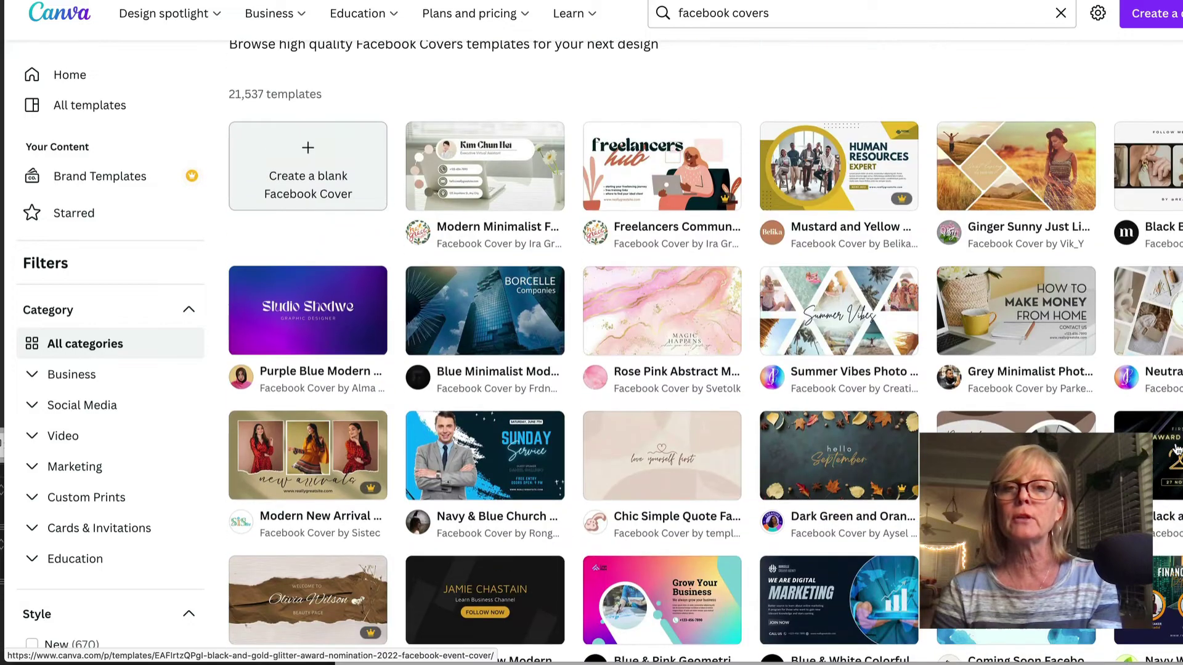
pyautogui.scroll(2, 1176, 449)
pyautogui.scroll(-4, 1176, 450)
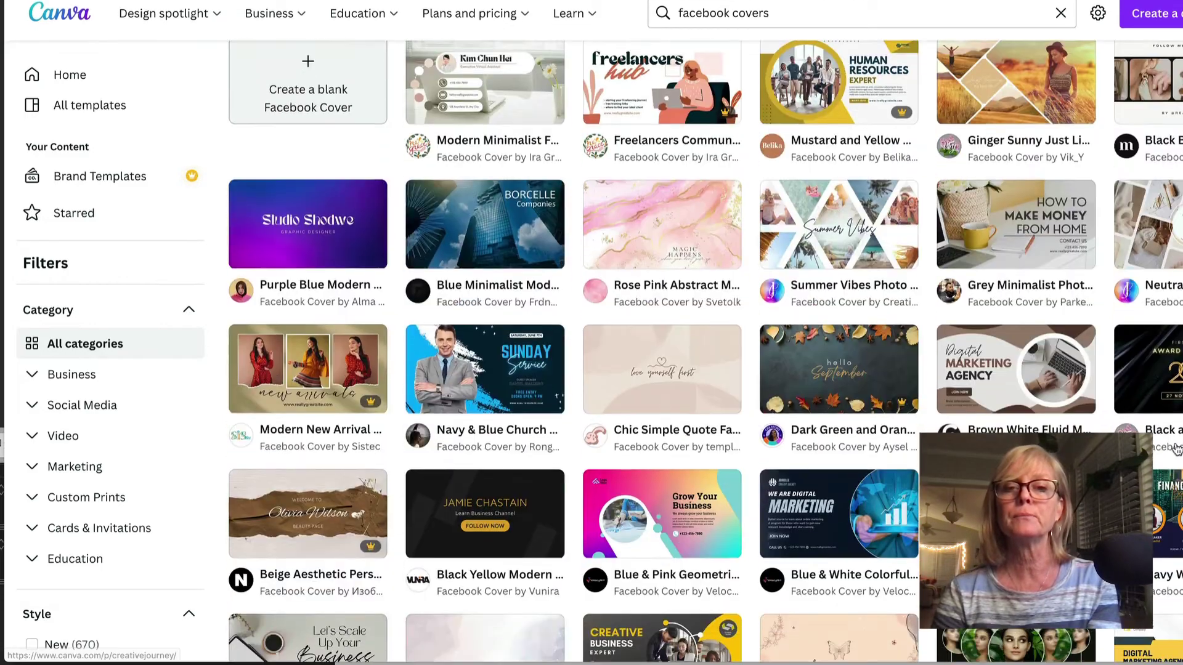
# Preview the Brown White Fluid Marketing Agency Facebook Cover template, look through its similar templates, and start customizing it
pyautogui.click(1003, 368)
pyautogui.scroll(-3, 1003, 364)
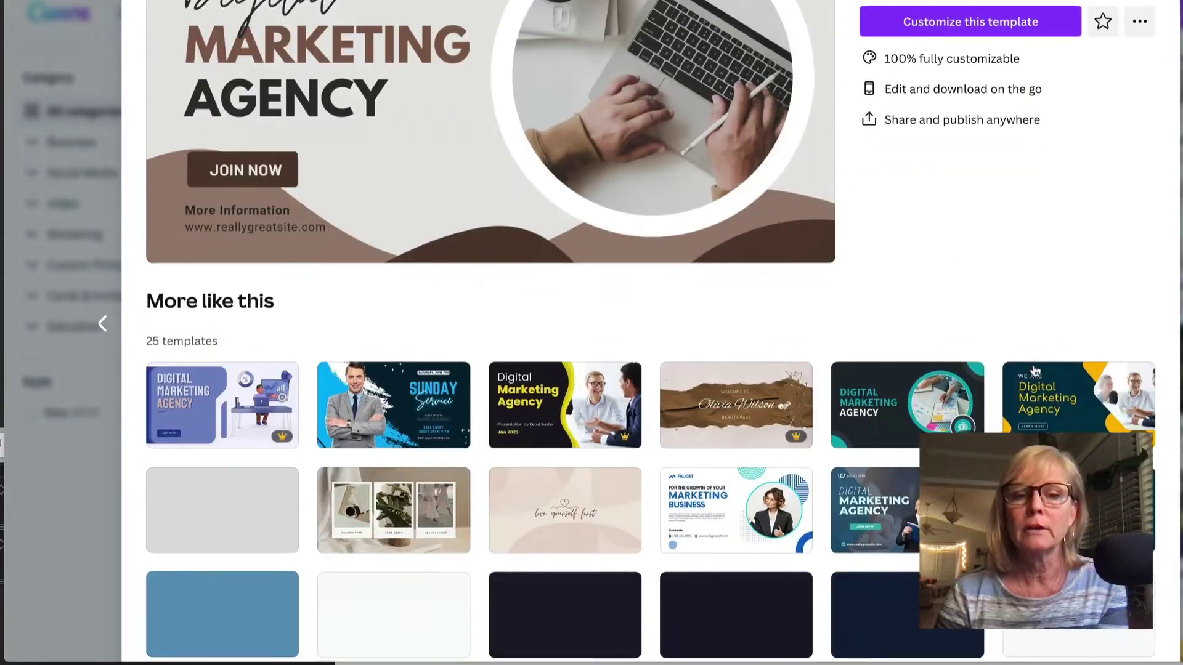
pyautogui.scroll(-3, 1034, 382)
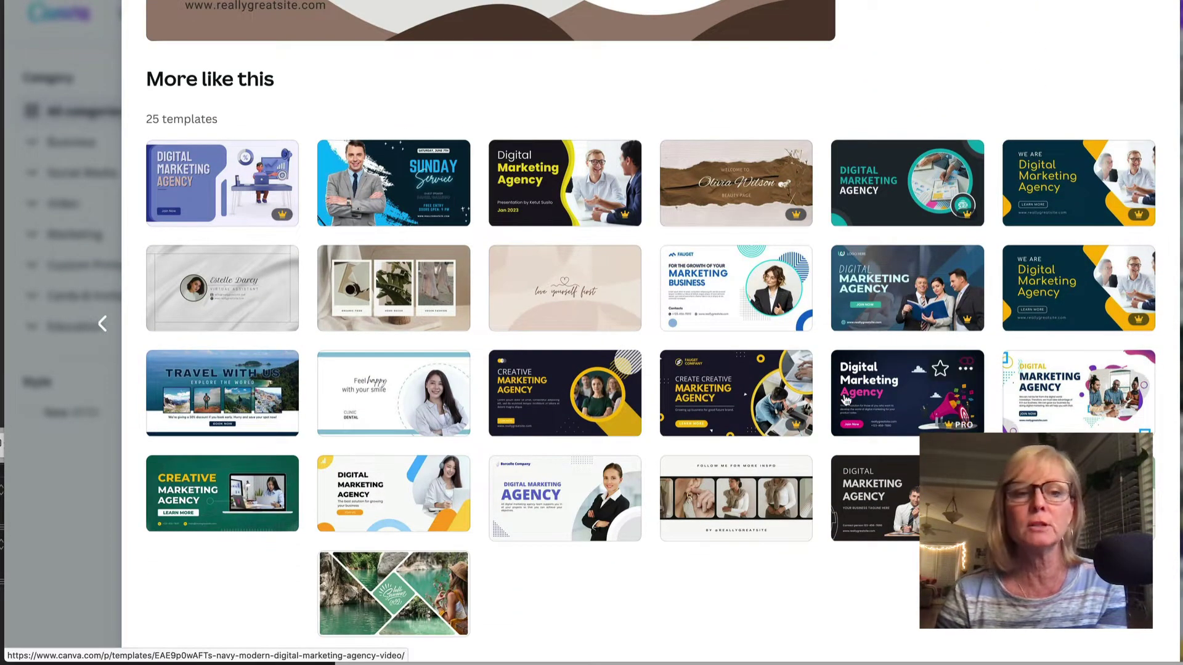
pyautogui.scroll(-3, 845, 399)
pyautogui.scroll(5, 845, 397)
pyautogui.scroll(4, 411, 267)
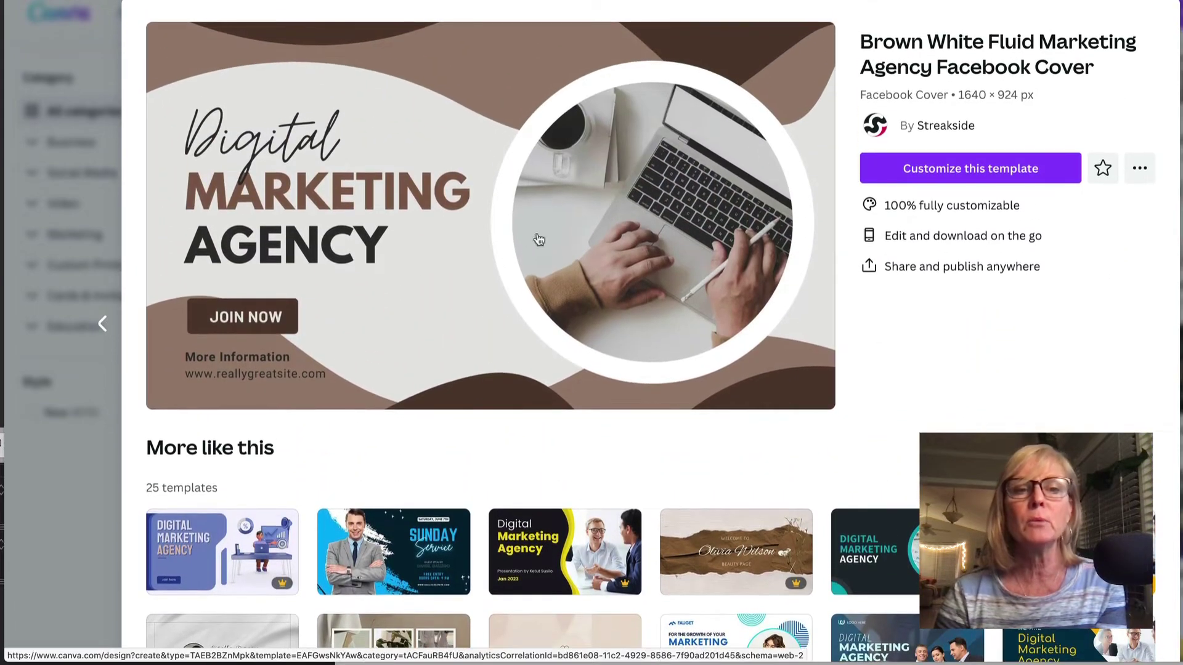
pyautogui.click(967, 169)
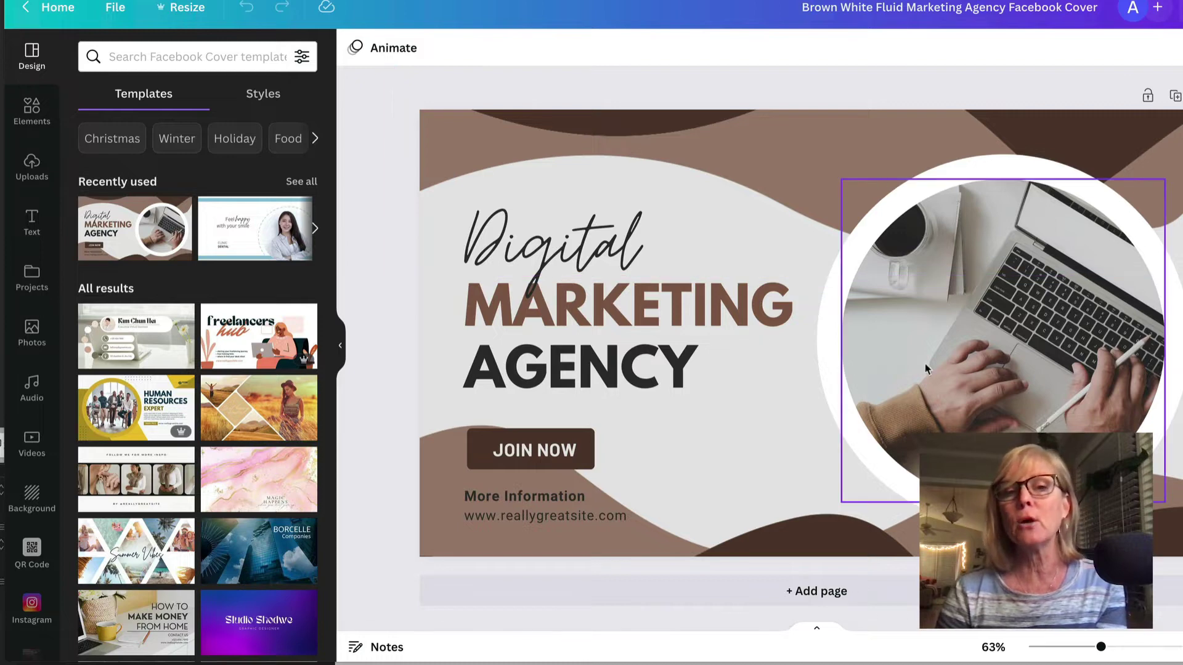
# Recolor the upper wave graphic with brand colors: hot pink for dark brown, pale pink for the left wave, dusty pink for the right
pyautogui.click(805, 166)
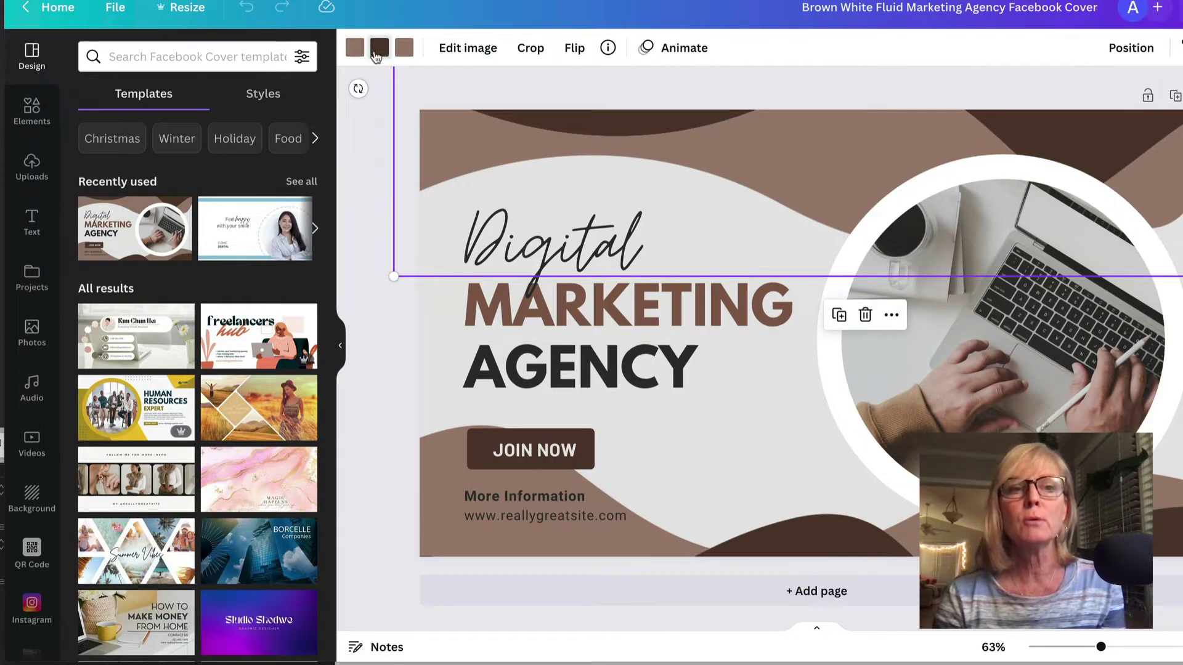
pyautogui.click(376, 54)
pyautogui.click(135, 364)
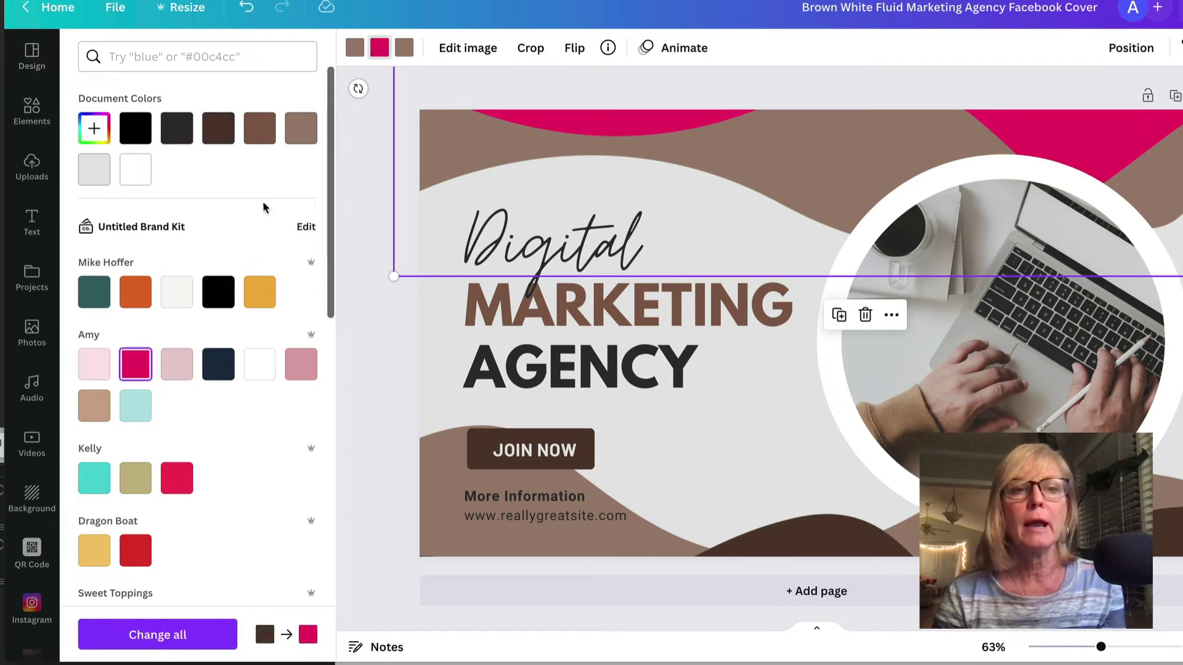
pyautogui.click(354, 47)
pyautogui.click(95, 372)
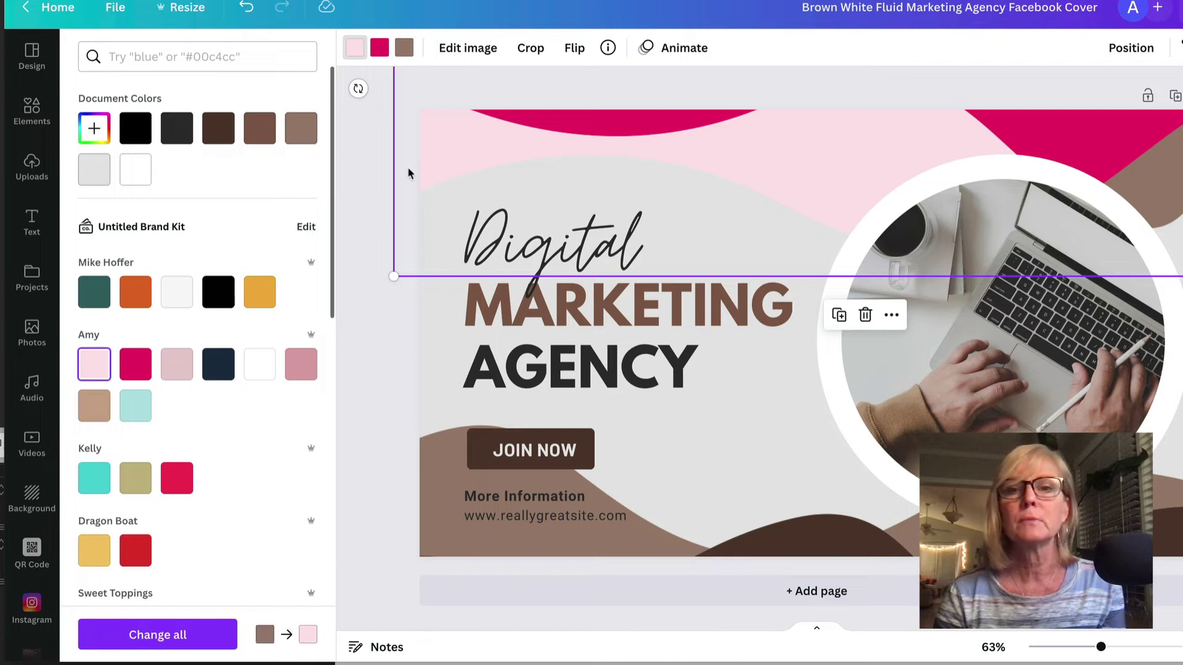
pyautogui.click(416, 48)
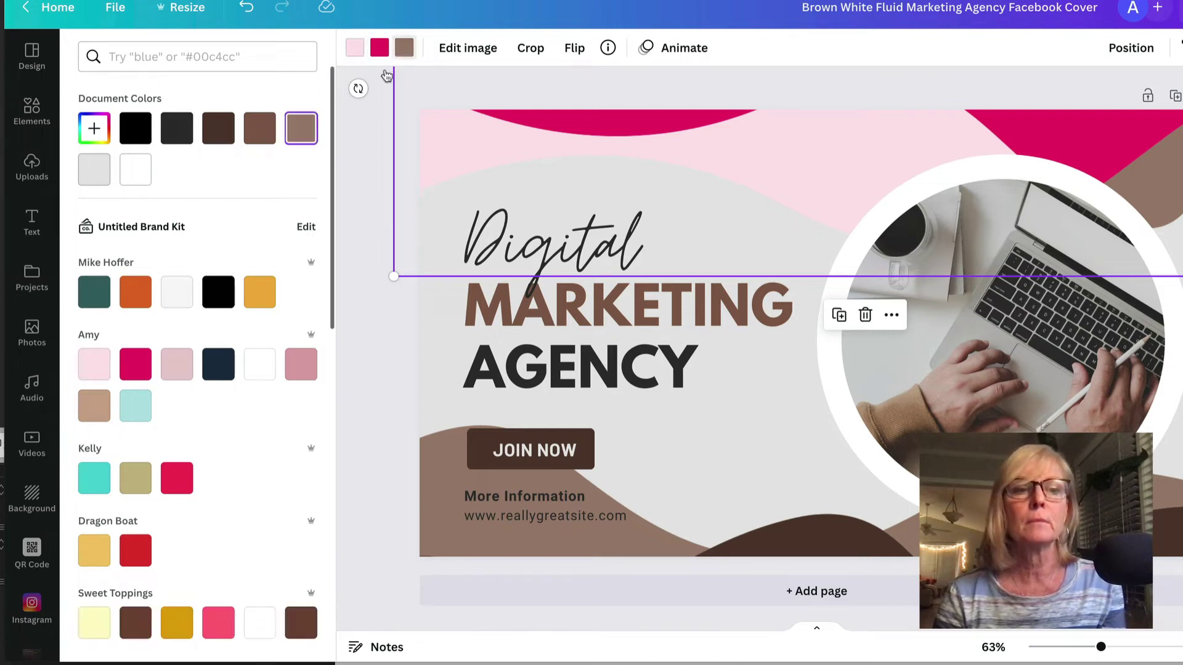
pyautogui.click(176, 364)
pyautogui.click(560, 295)
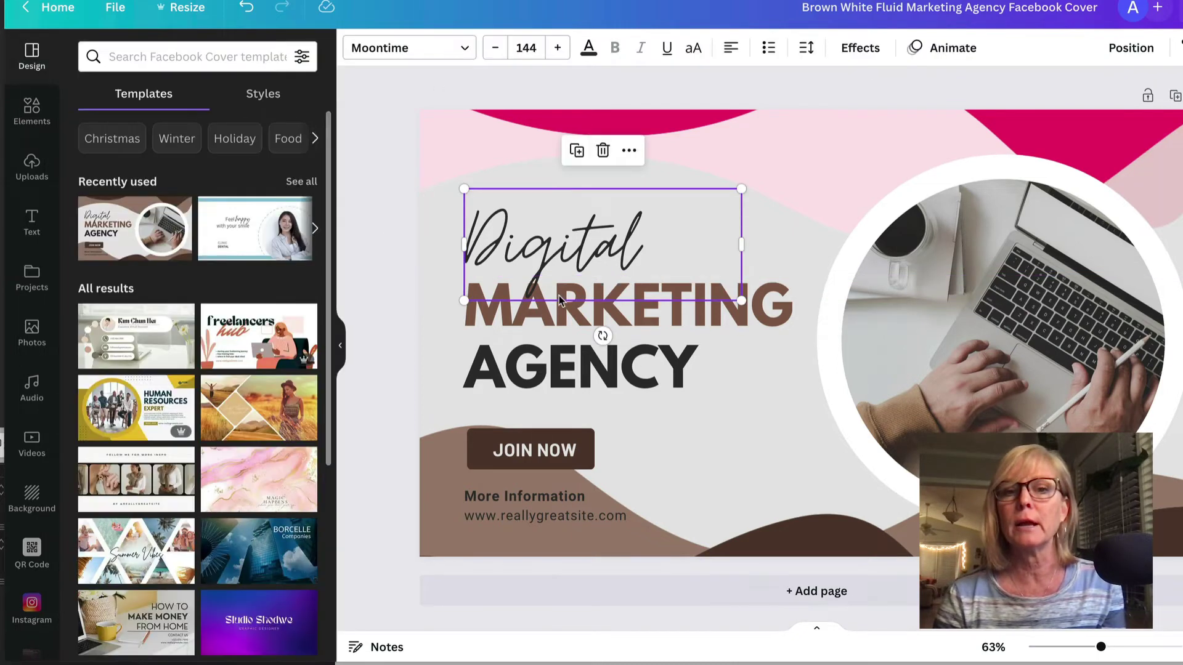
# Recolor the lower wave graphic with the brand colors: hot pink for dark brown, pale pink for the first brown, dusty pink for the last
pyautogui.click(520, 546)
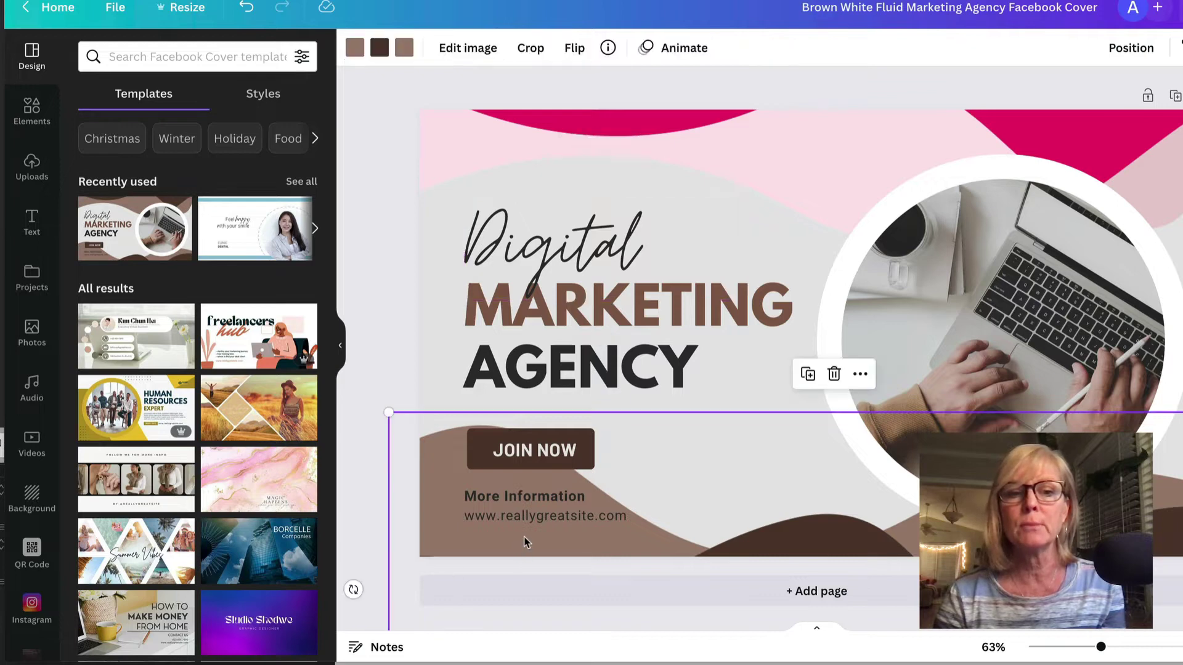
pyautogui.click(379, 50)
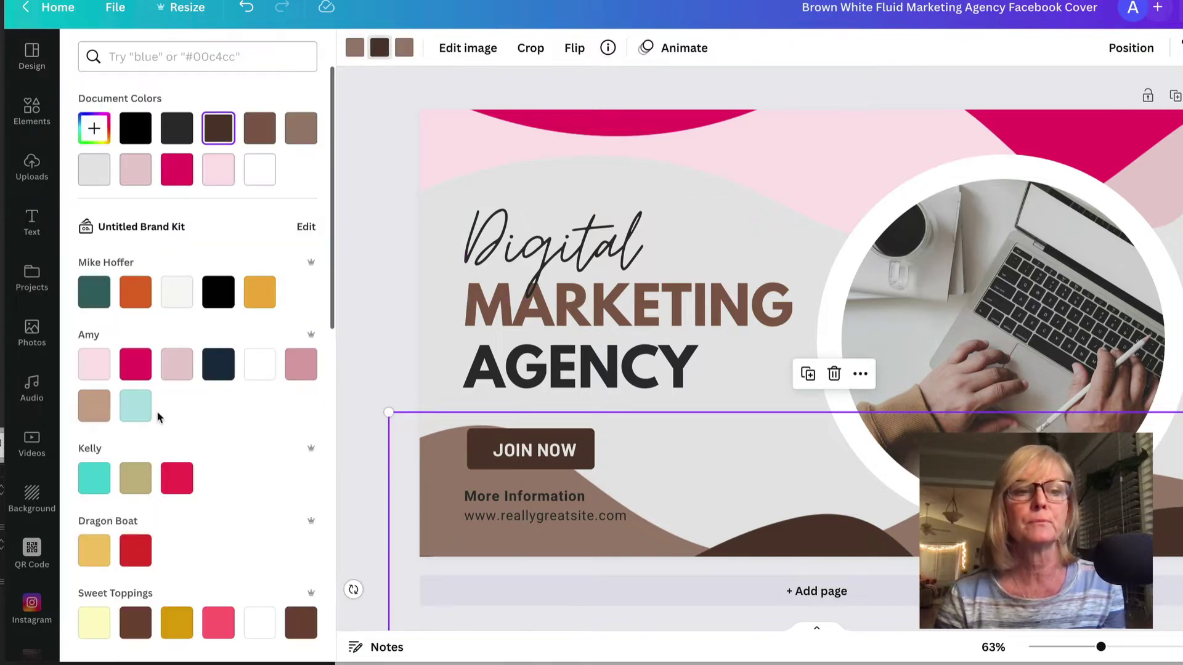
pyautogui.click(136, 364)
pyautogui.click(355, 48)
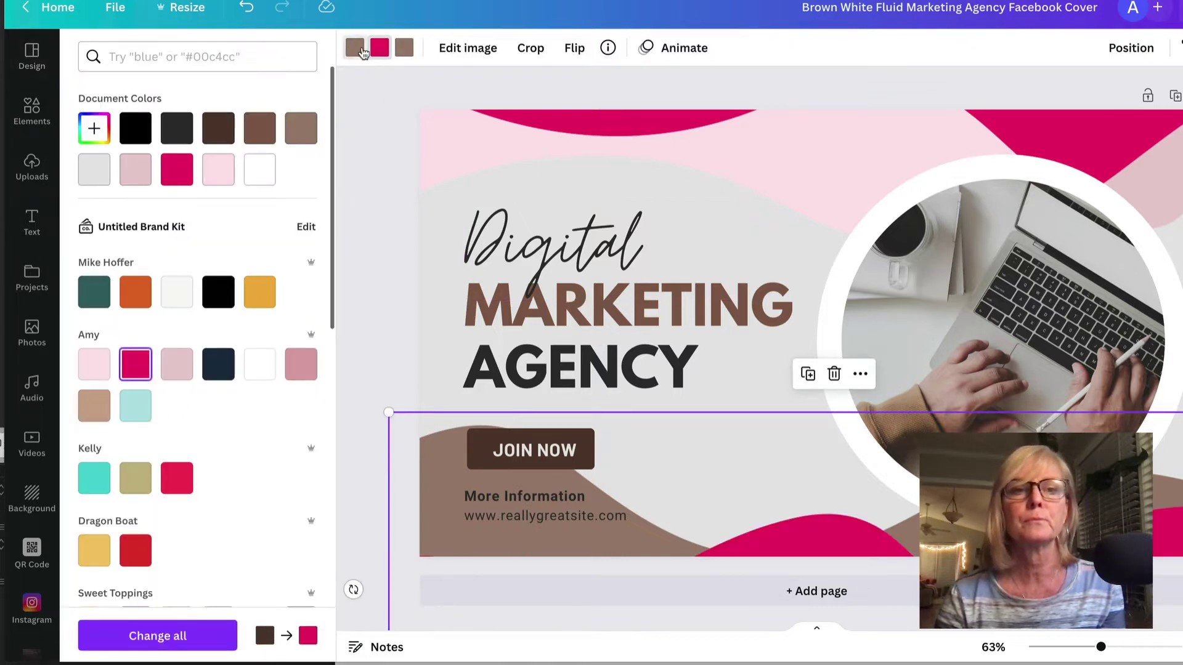
pyautogui.click(93, 364)
pyautogui.click(404, 47)
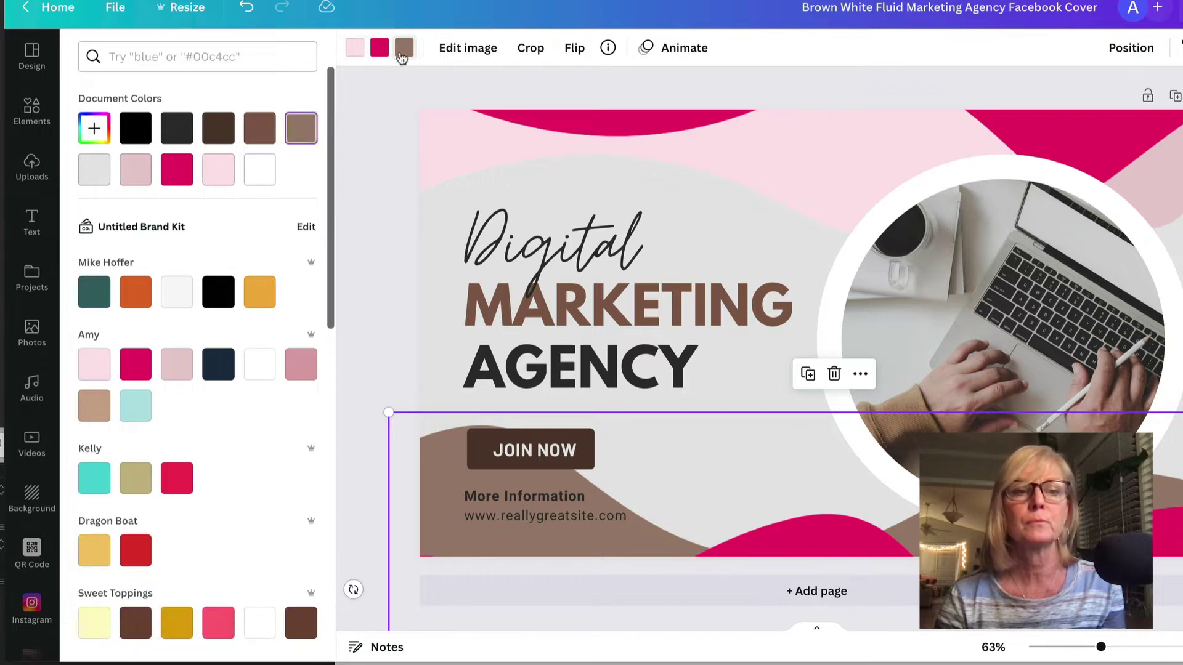
pyautogui.click(177, 364)
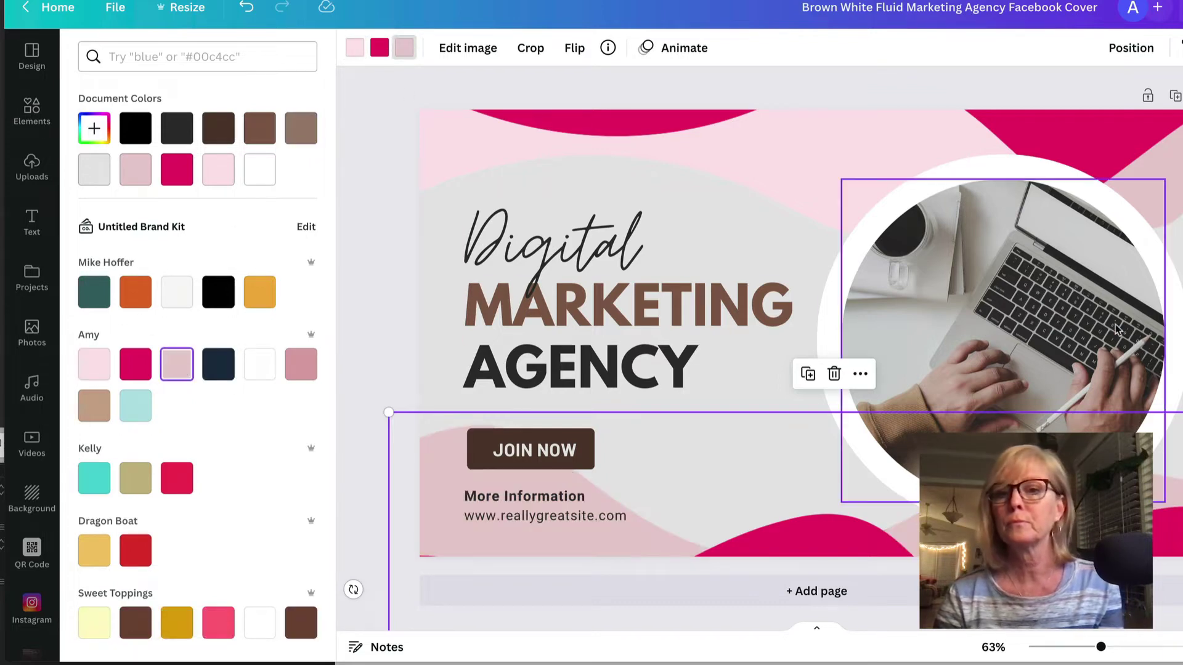
# Change the cover's light gray background to the brand hot pink
pyautogui.click(904, 333)
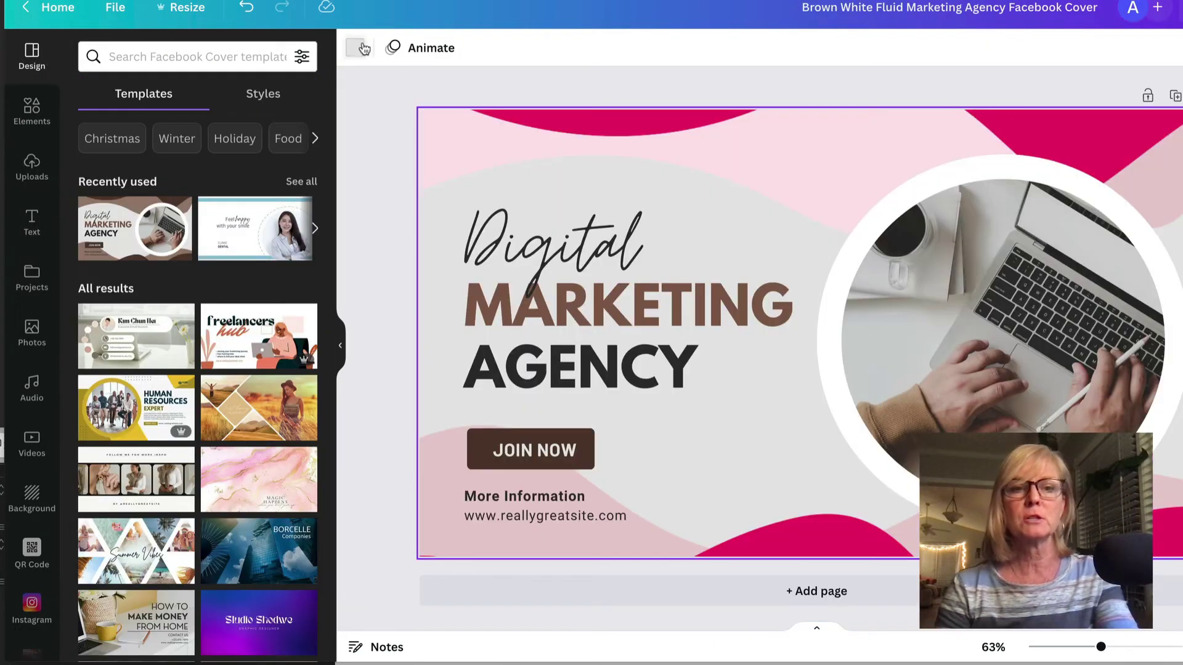
pyautogui.click(360, 48)
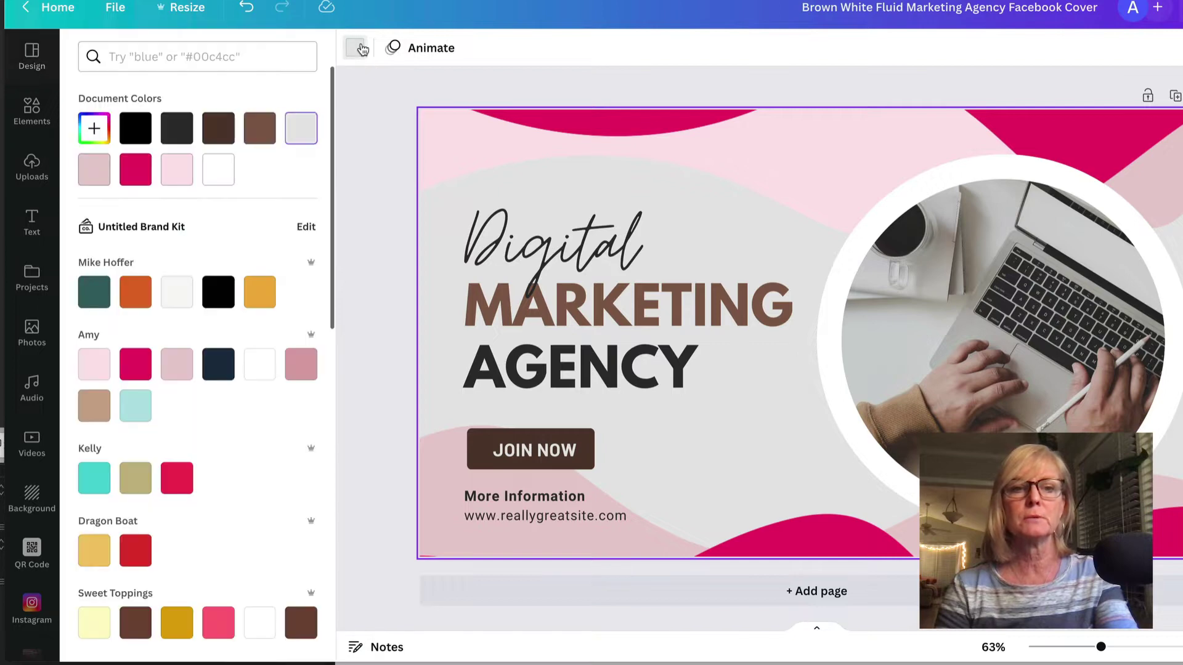
pyautogui.click(136, 364)
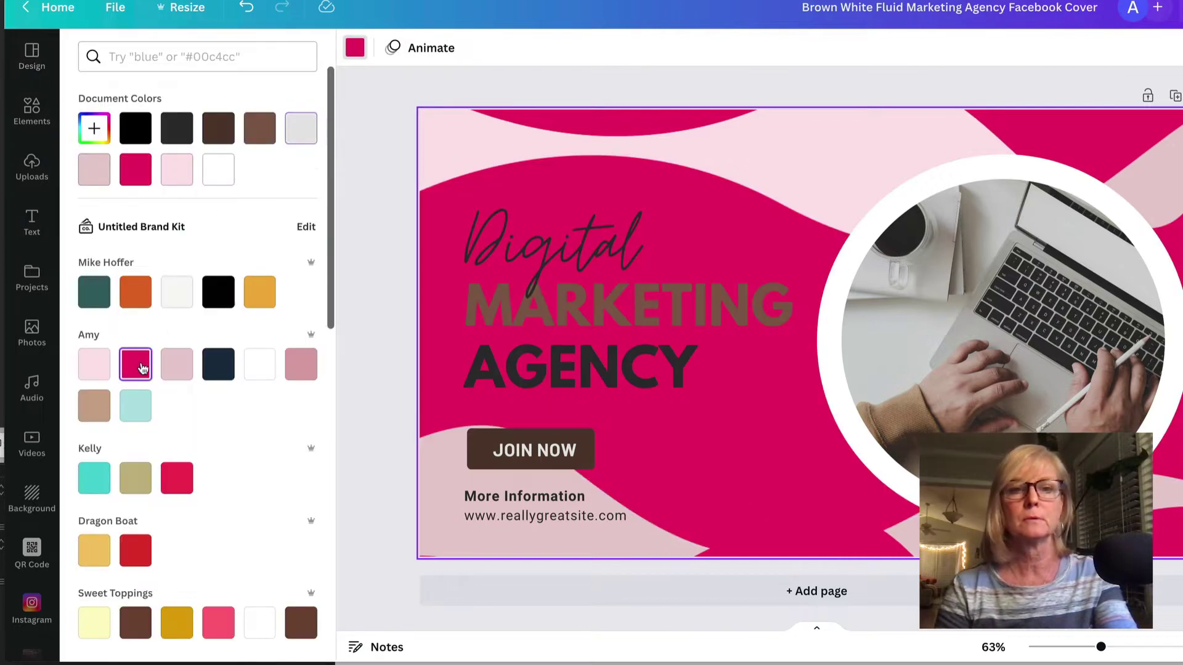
# Replace the "MARKETING" text with "WHAT TYPE OF DIGITAL BUSINESS IS RIGHT FOR YOU?"
pyautogui.click(663, 304)
pyautogui.click(664, 315)
pyautogui.click(663, 316)
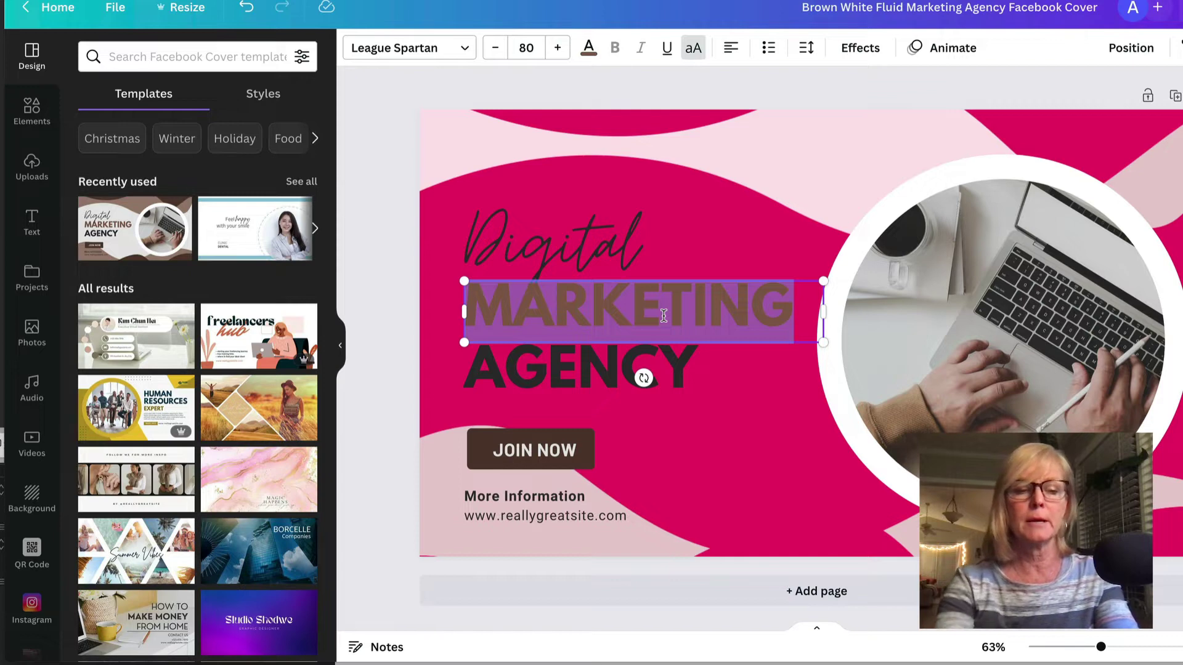
pyautogui.write('WHAT')
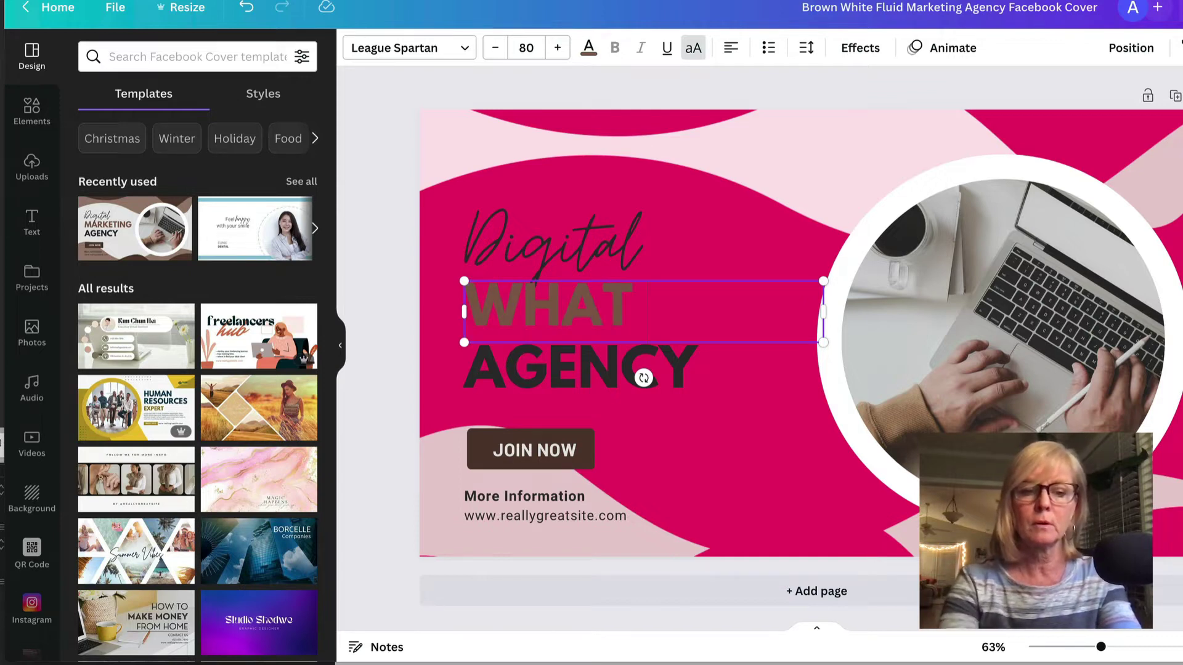
pyautogui.write(' TYPE OF')
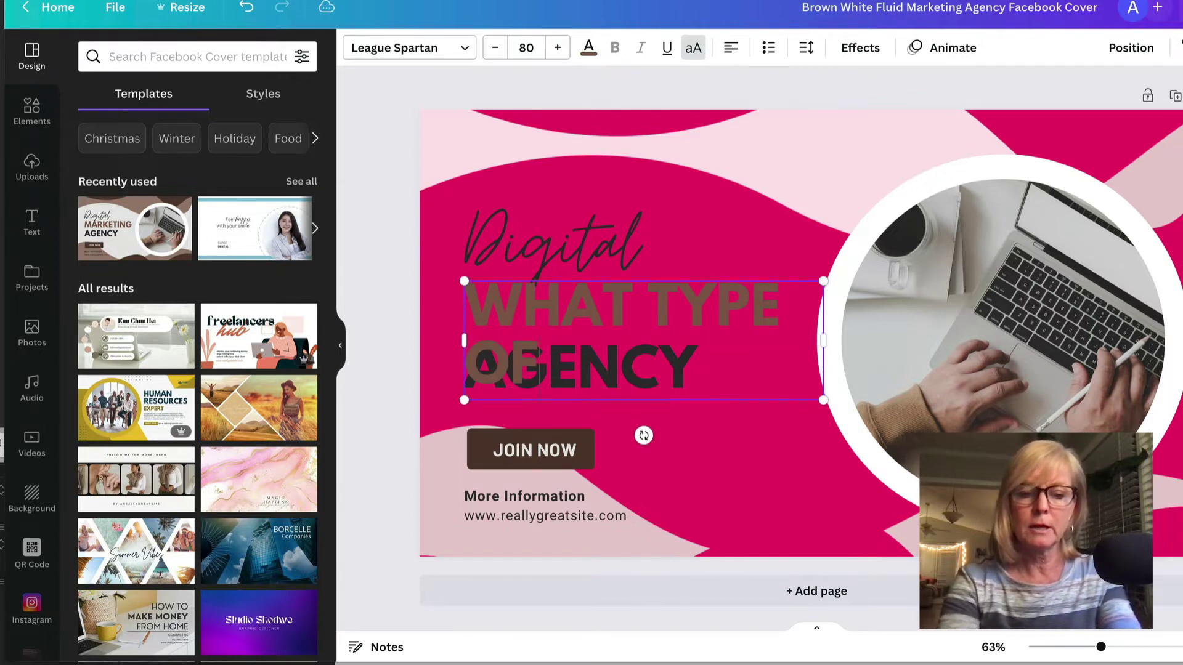
pyautogui.write(' DIGIT')
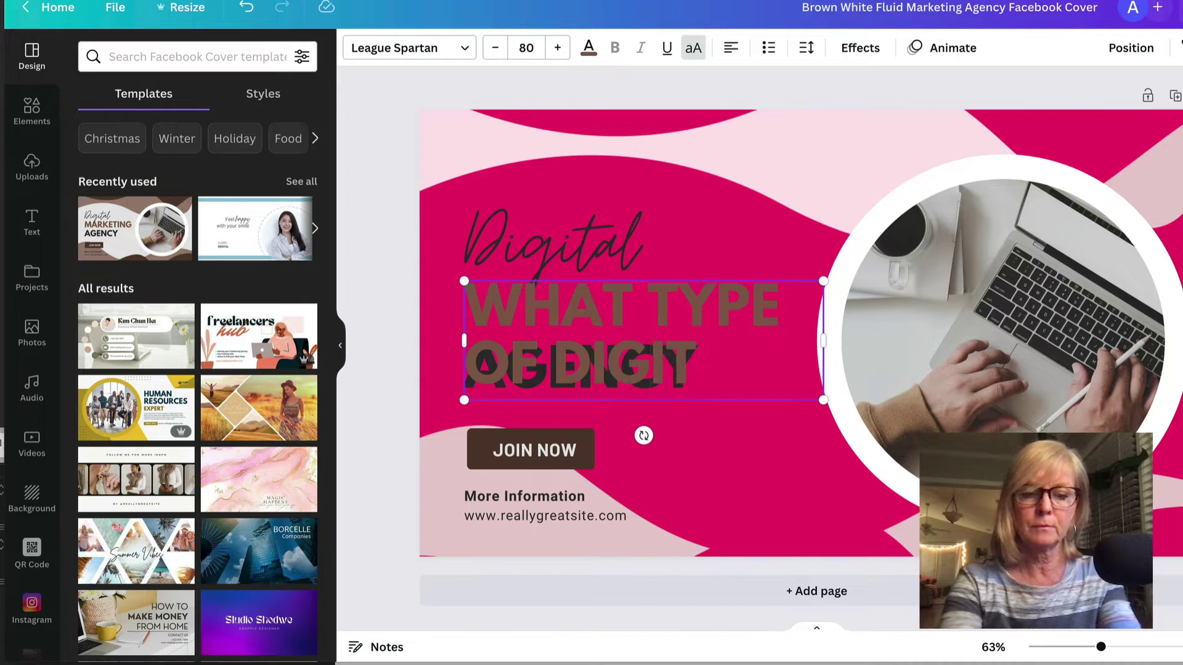
pyautogui.write('AL BUSI')
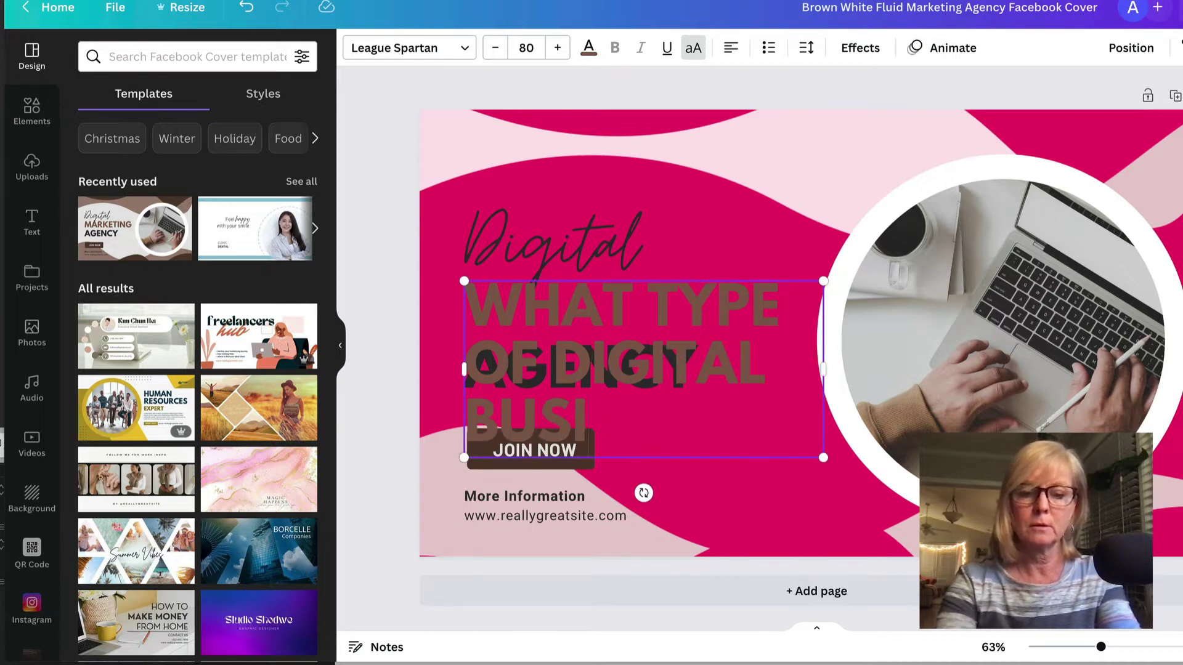
pyautogui.write('NESS IS')
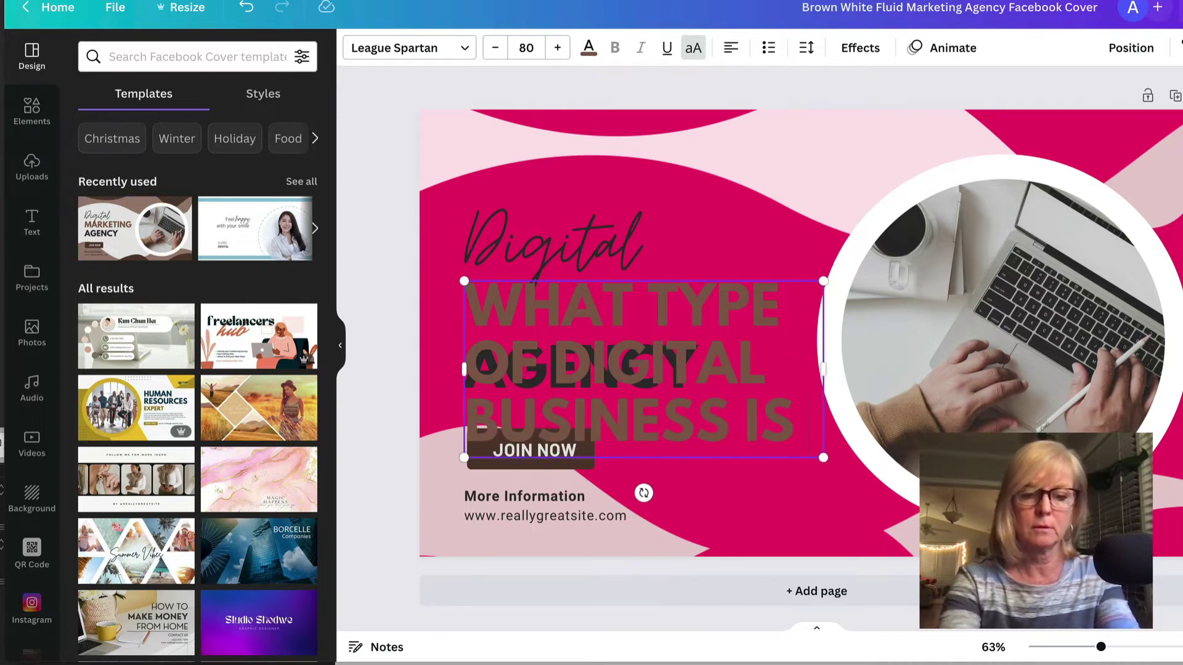
pyautogui.write(' RIGHT FOR')
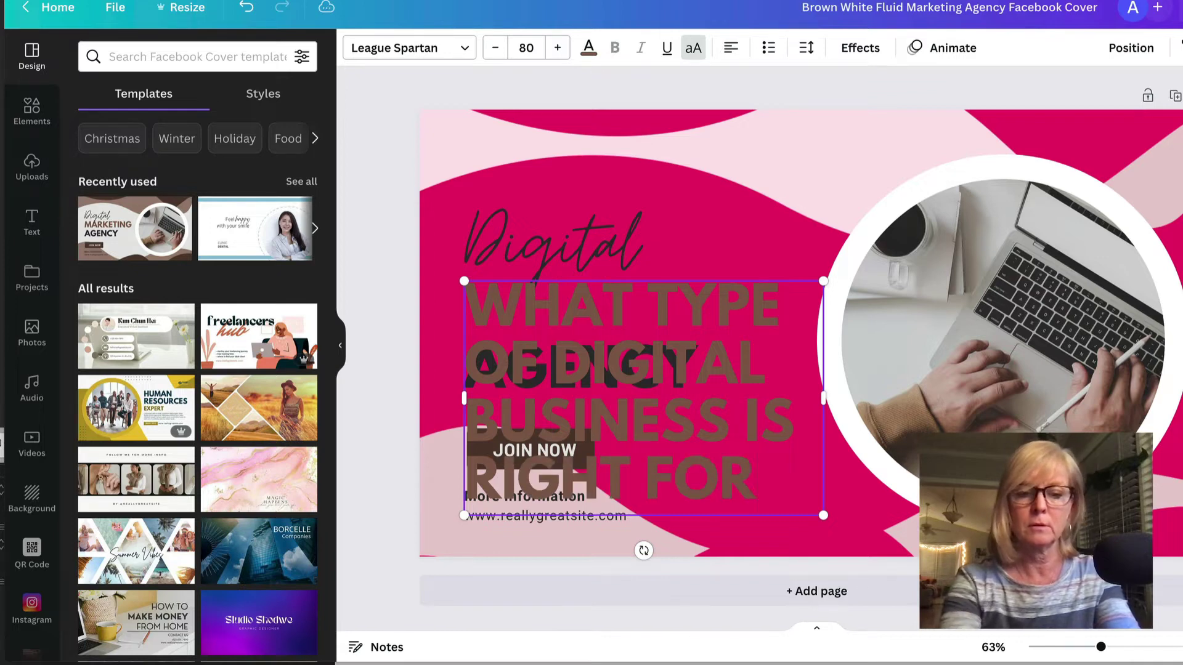
pyautogui.write(' YOU?')
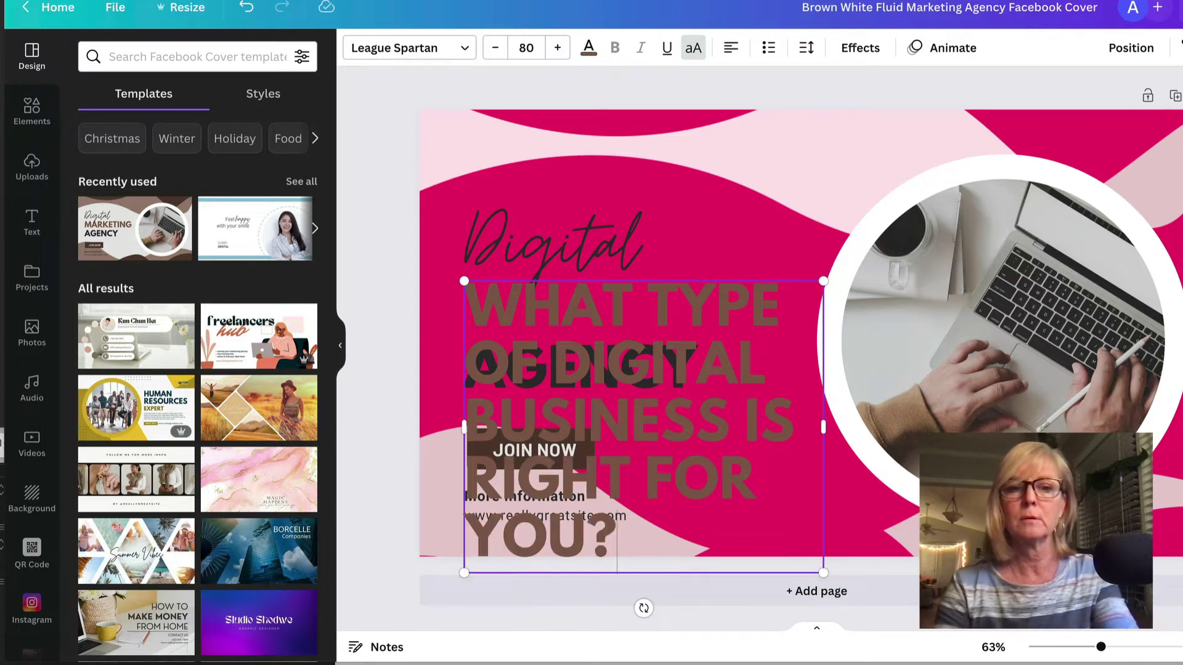
# Widen the headline's text box to three lines, scale it down to about size 51.3, and color the text white
pyautogui.moveTo(824, 428); pyautogui.dragTo(1010, 410)
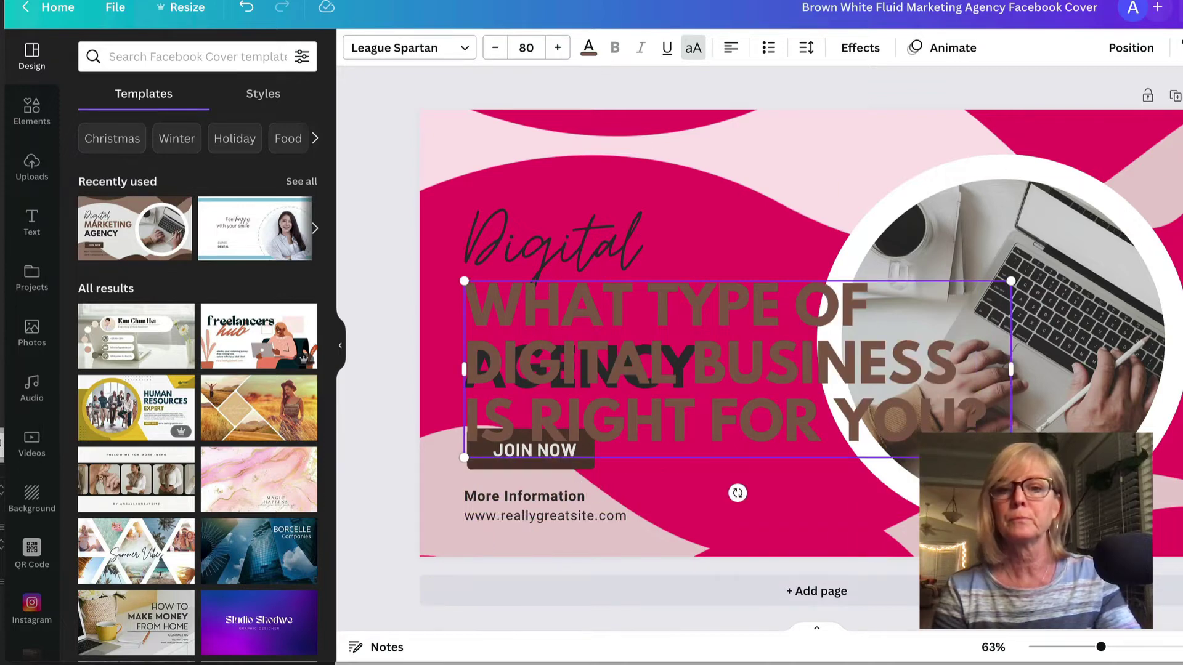
pyautogui.moveTo(1011, 457); pyautogui.dragTo(819, 378)
pyautogui.click(589, 50)
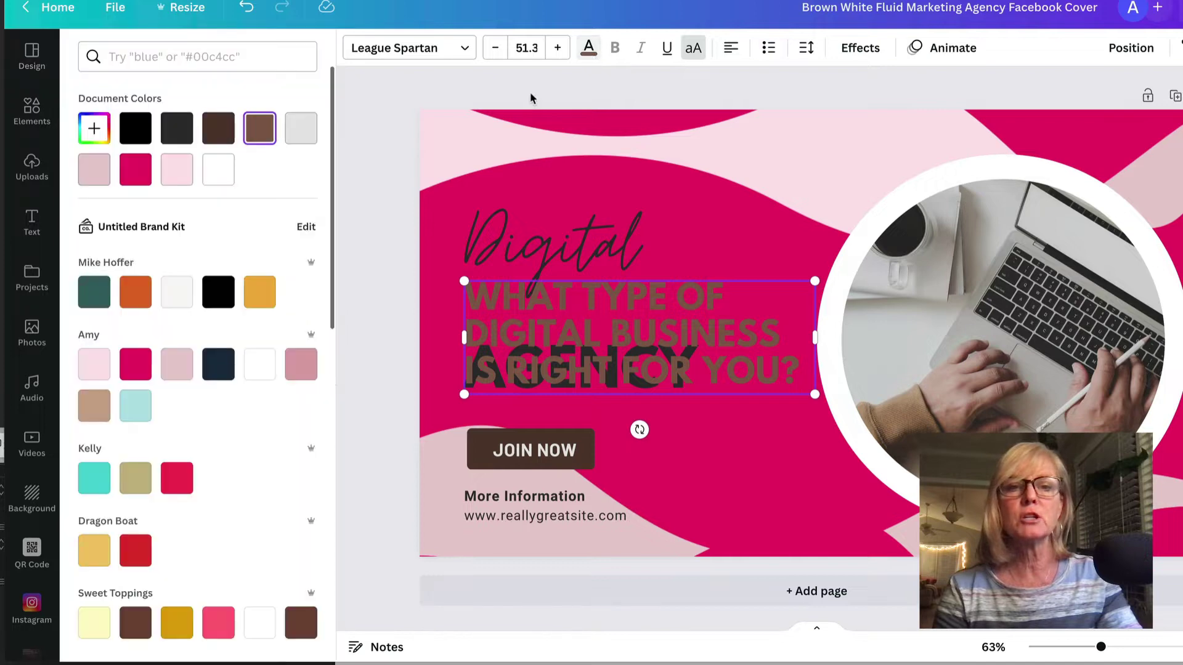
pyautogui.click(269, 374)
# Delete the "Digital" and "AGENCY" texts and move the headline slightly up and to the left
pyautogui.click(605, 212)
pyautogui.press('Delete')
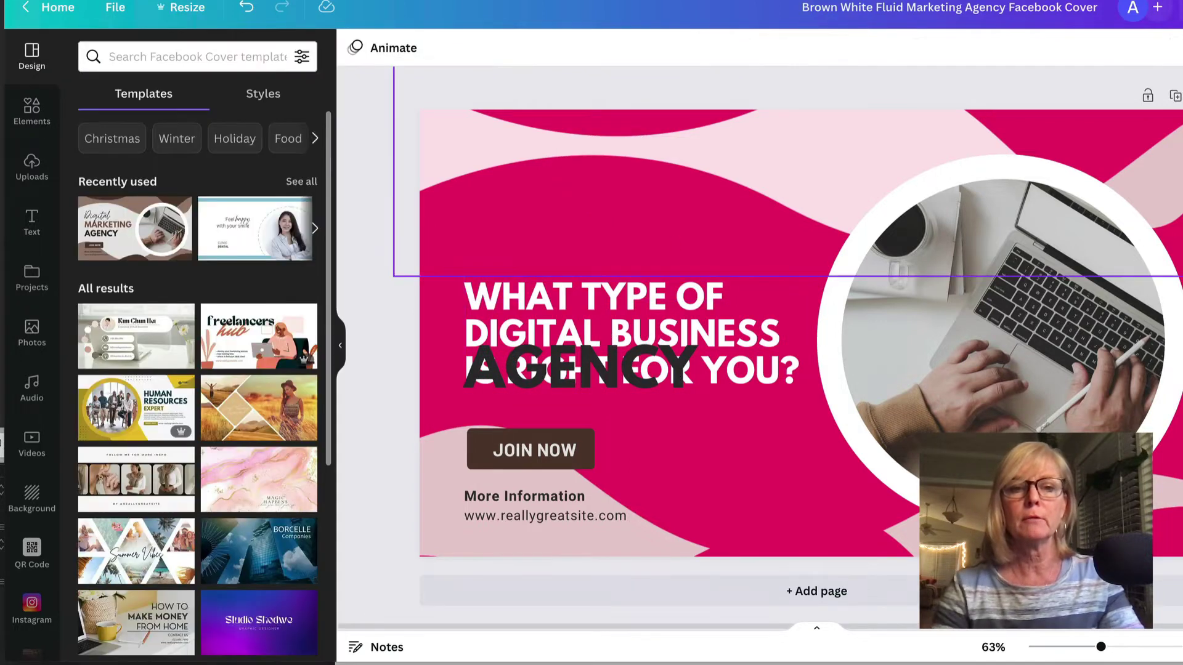
pyautogui.click(600, 369)
pyautogui.press('Delete')
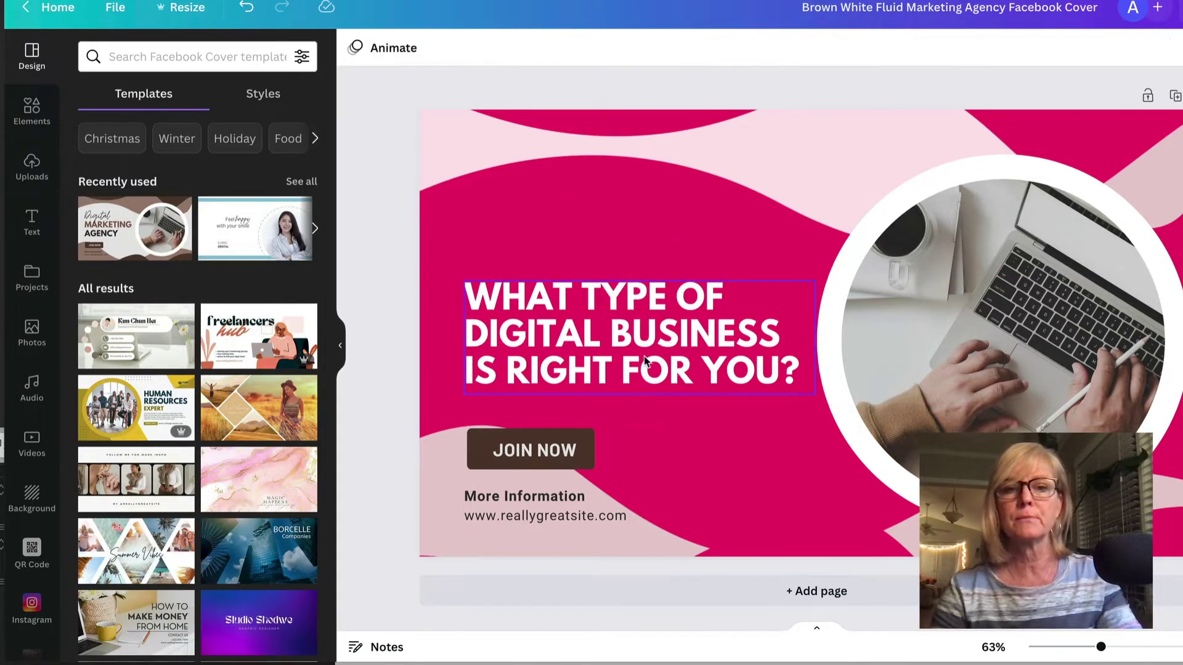
pyautogui.moveTo(645, 362); pyautogui.dragTo(636, 337)
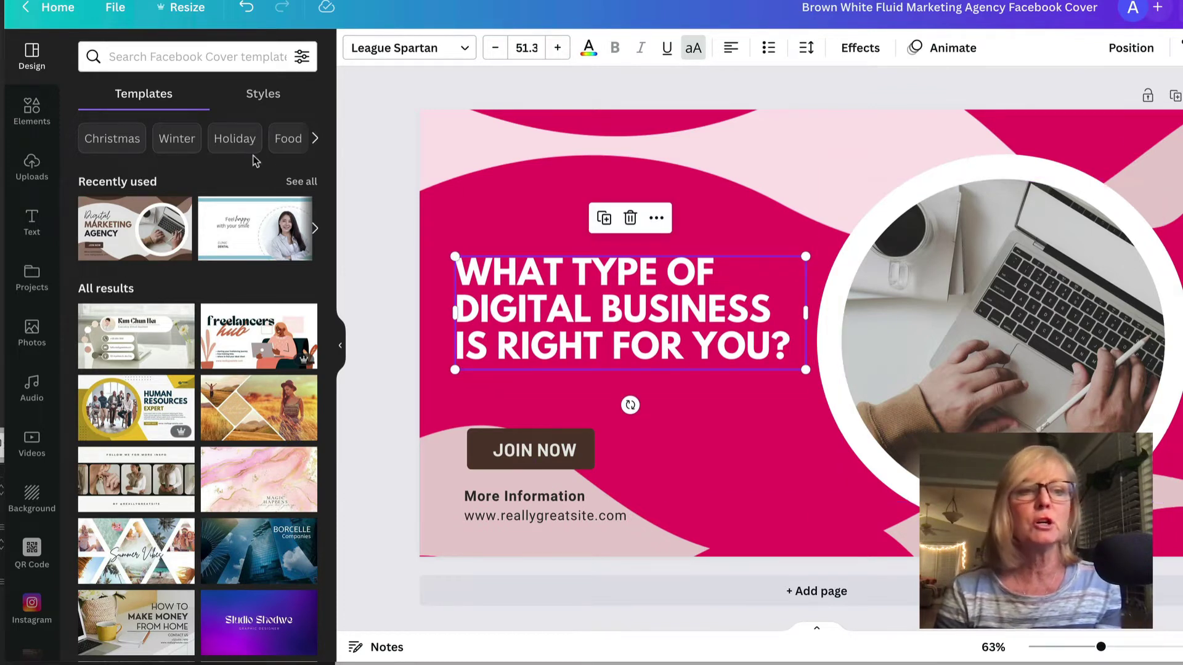
# Insert the uploaded photo of the woman sitting on seaside rocks and place it in the circular frame
pyautogui.click(32, 162)
pyautogui.click(259, 275)
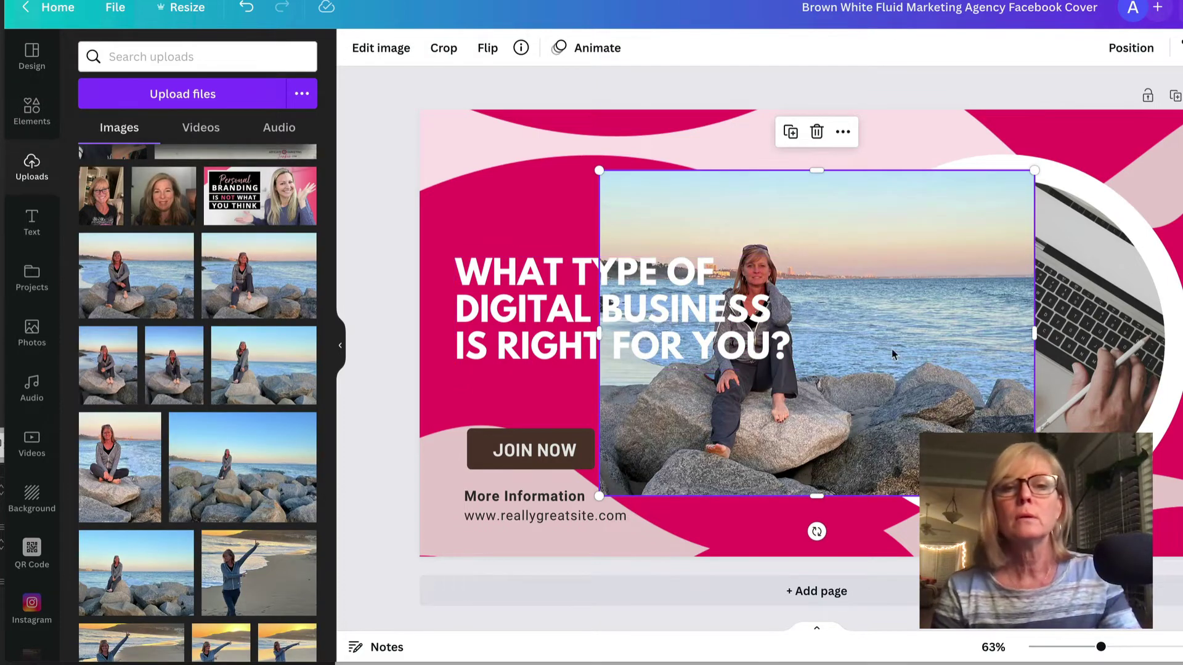
pyautogui.moveTo(914, 295); pyautogui.dragTo(1032, 367)
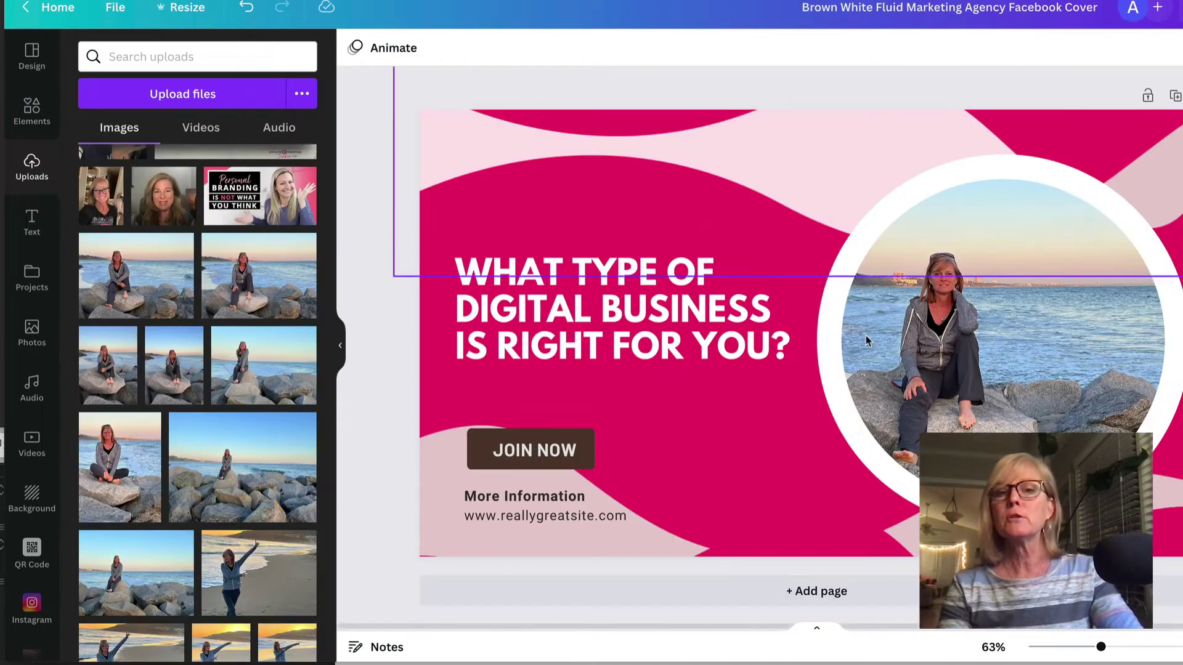
# Enlarge and reposition the photo inside the circular frame so the woman's upper body fills the circle
pyautogui.doubleClick(966, 399)
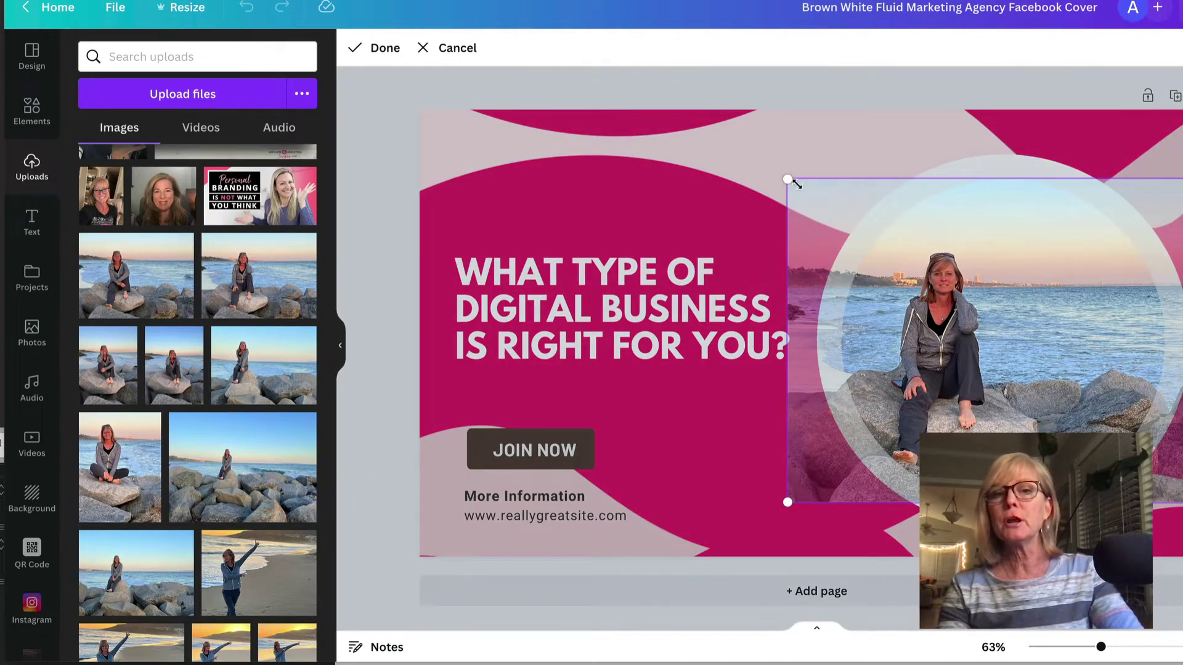
pyautogui.moveTo(786, 181); pyautogui.dragTo(482, 67)
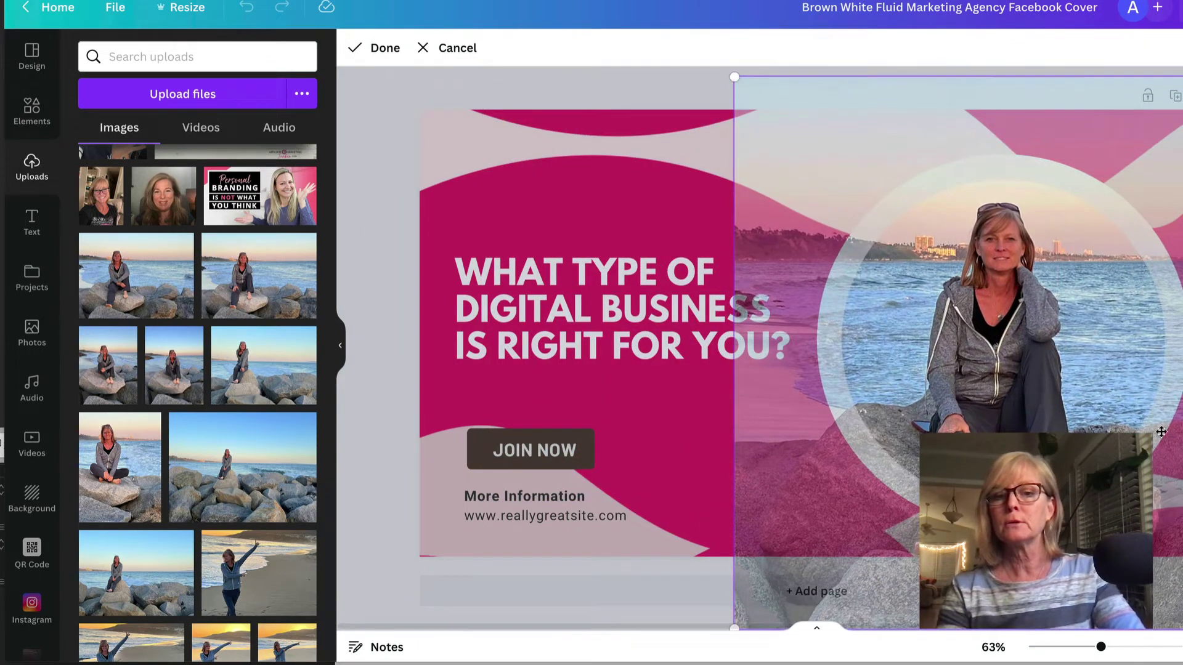
pyautogui.moveTo(733, 79); pyautogui.dragTo(565, 40)
pyautogui.moveTo(987, 309); pyautogui.dragTo(1066, 381)
pyautogui.click(524, 160)
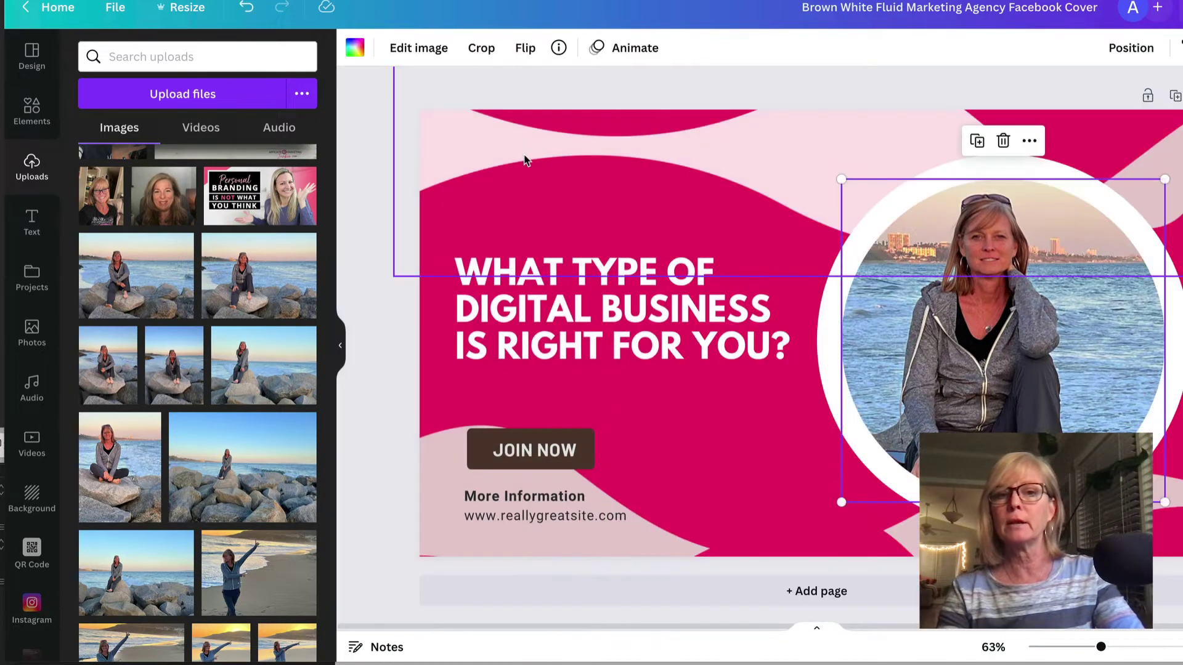
# Copy the "TAKE THE QUIZ" text from the existing quiz cover design into this cover and position it below the headline
pyautogui.click(818, 172)
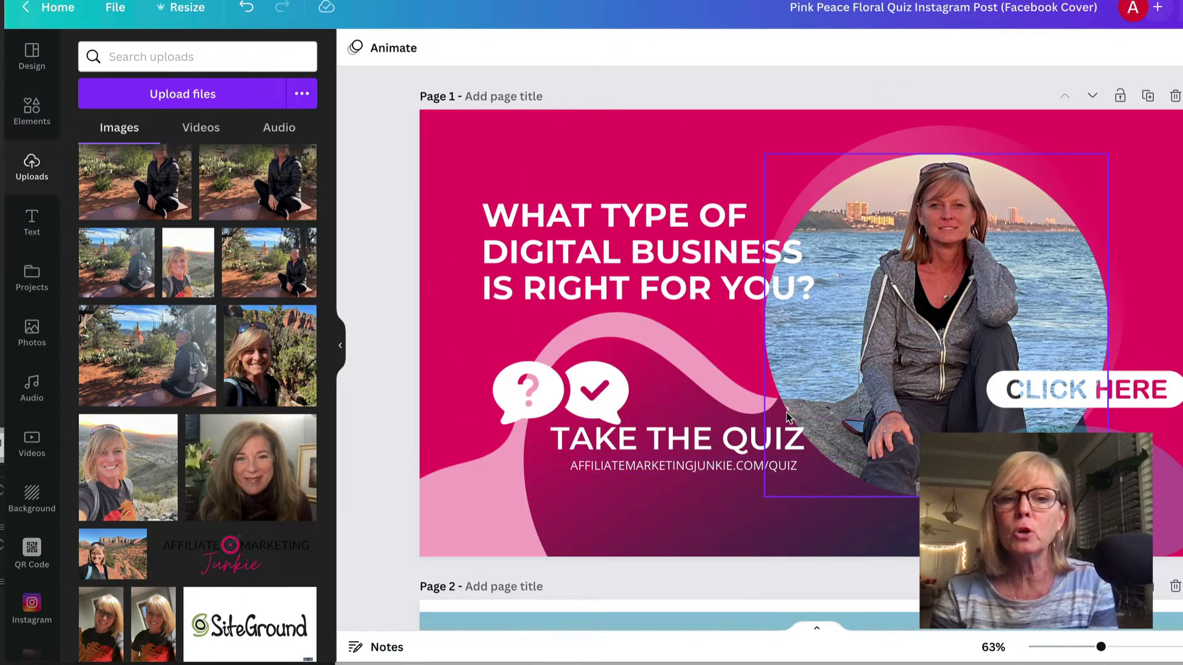
pyautogui.click(702, 444)
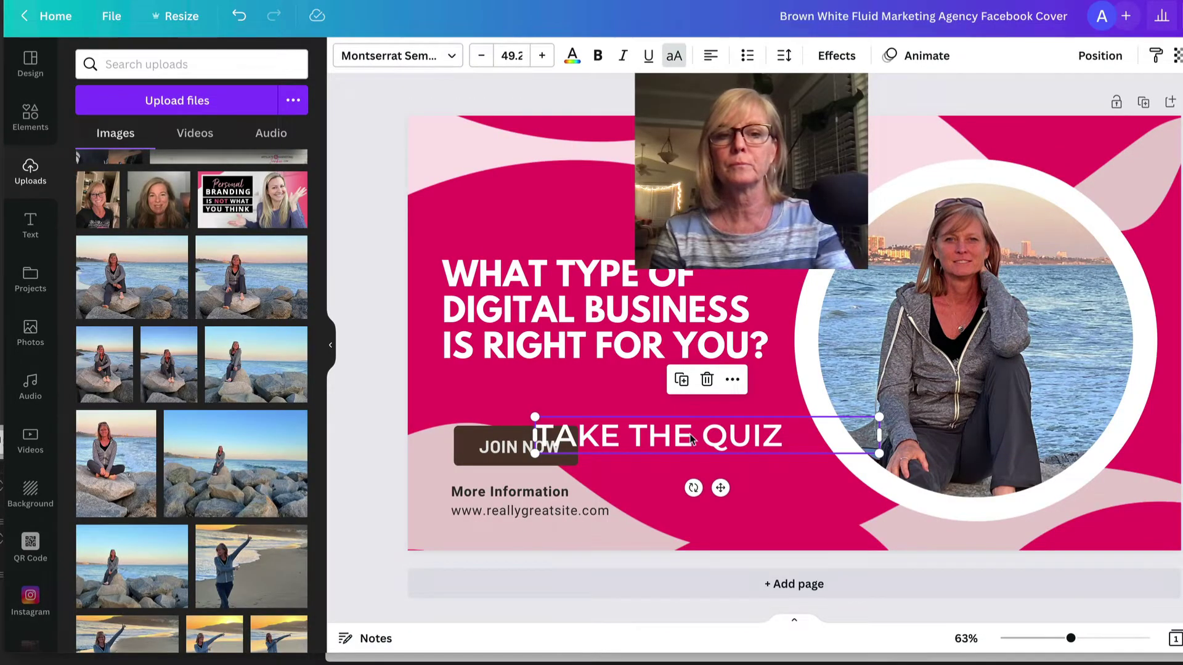
pyautogui.moveTo(689, 433); pyautogui.dragTo(614, 416)
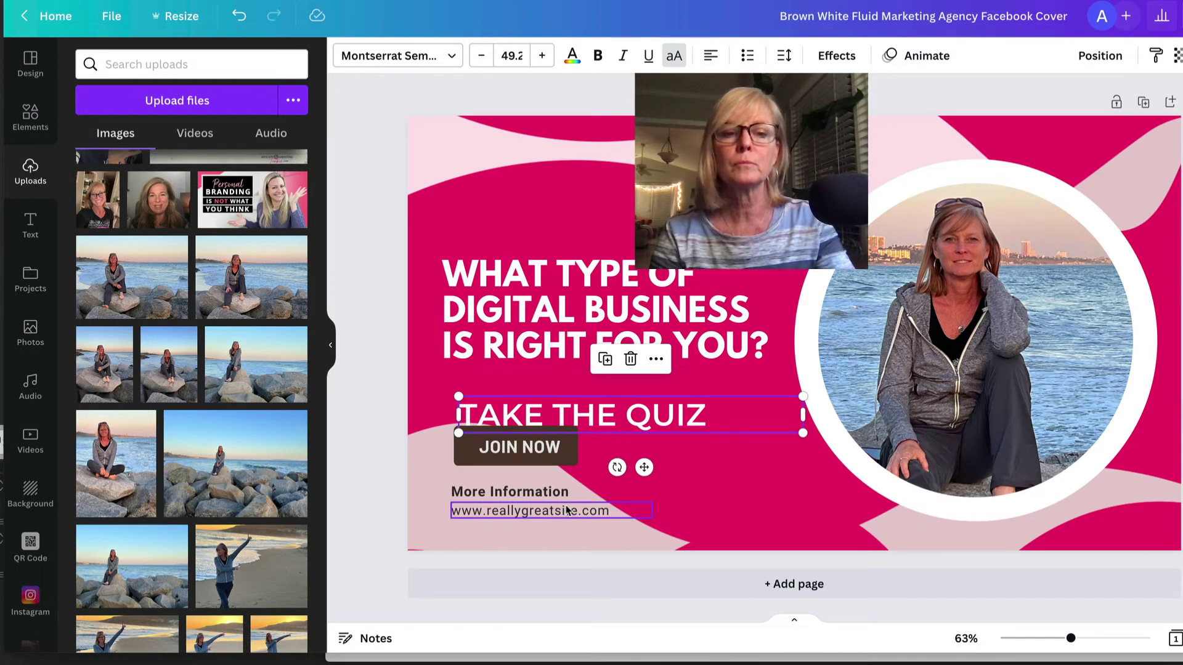
pyautogui.click(739, 487)
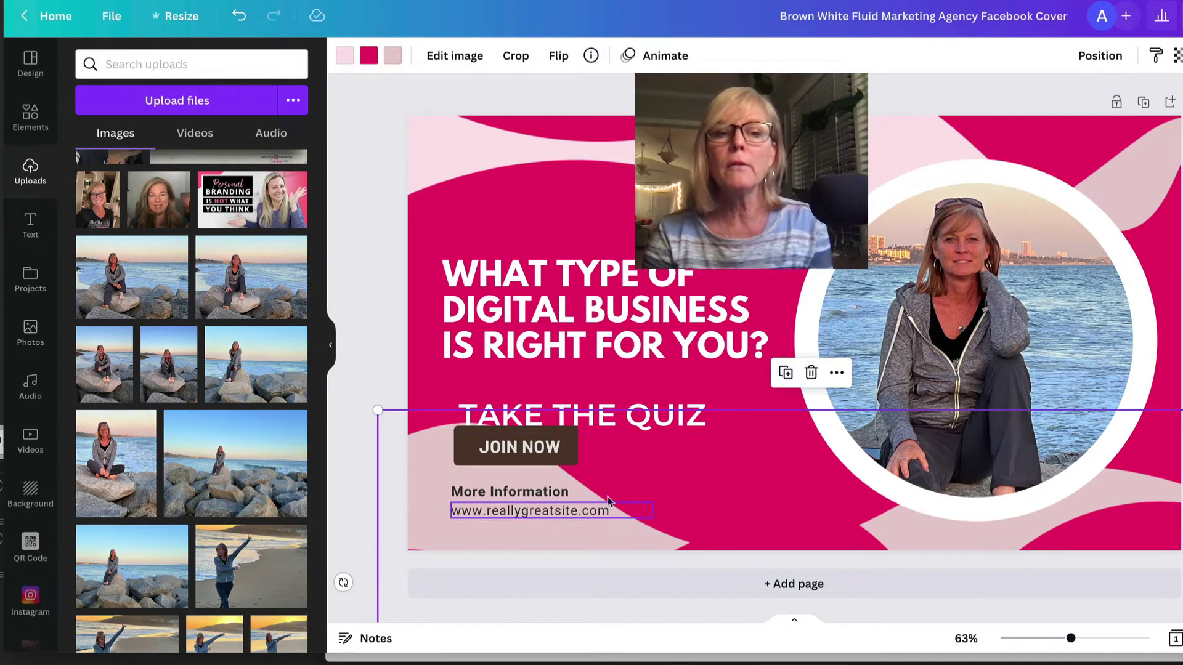
pyautogui.moveTo(649, 413); pyautogui.dragTo(682, 404)
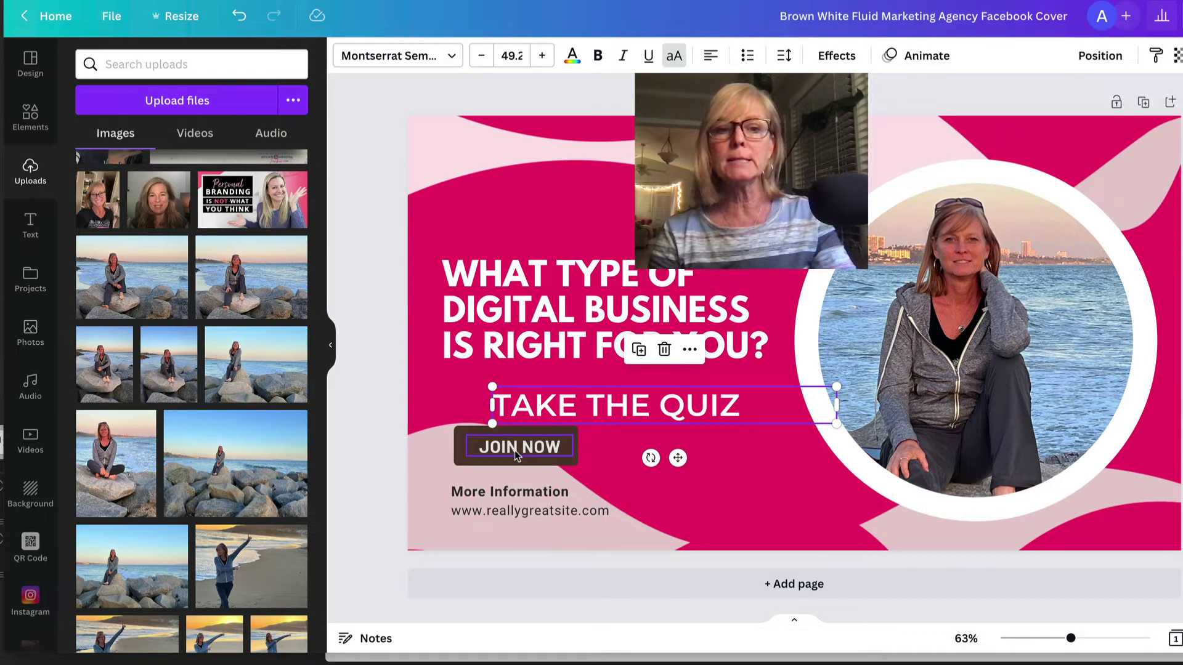
# Move the "JOIN NOW" text and its brown rectangle onto the lower part of the circular photo, and bring the rectangle forward
pyautogui.moveTo(515, 449); pyautogui.dragTo(1011, 459)
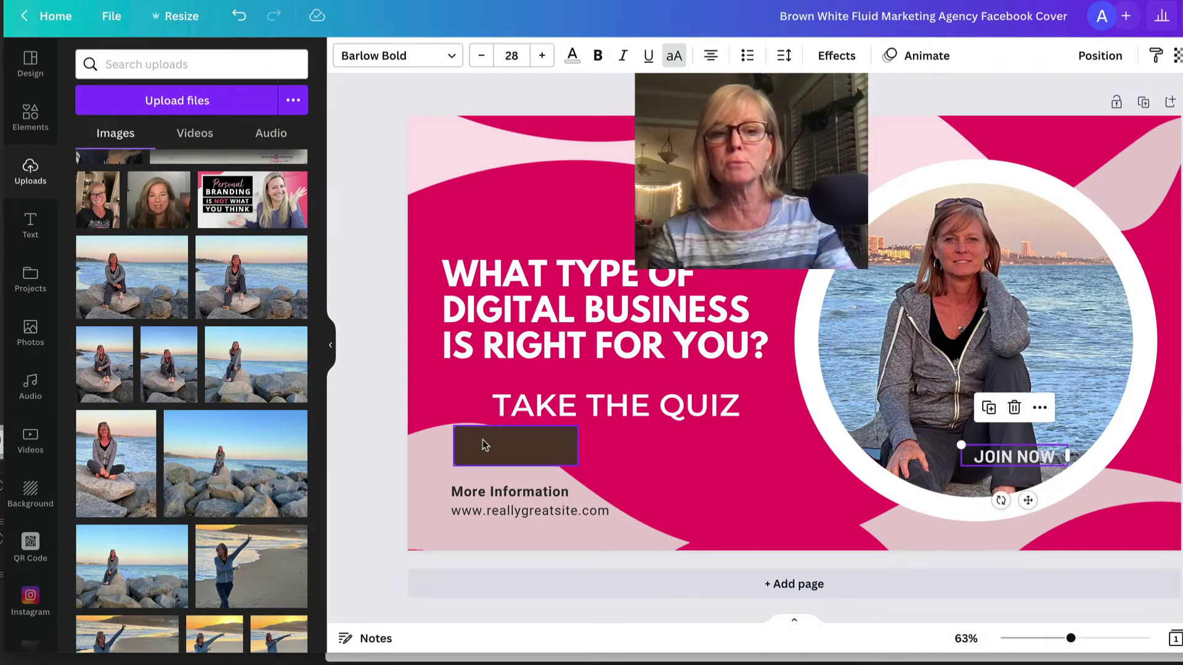
pyautogui.moveTo(482, 444); pyautogui.dragTo(980, 462)
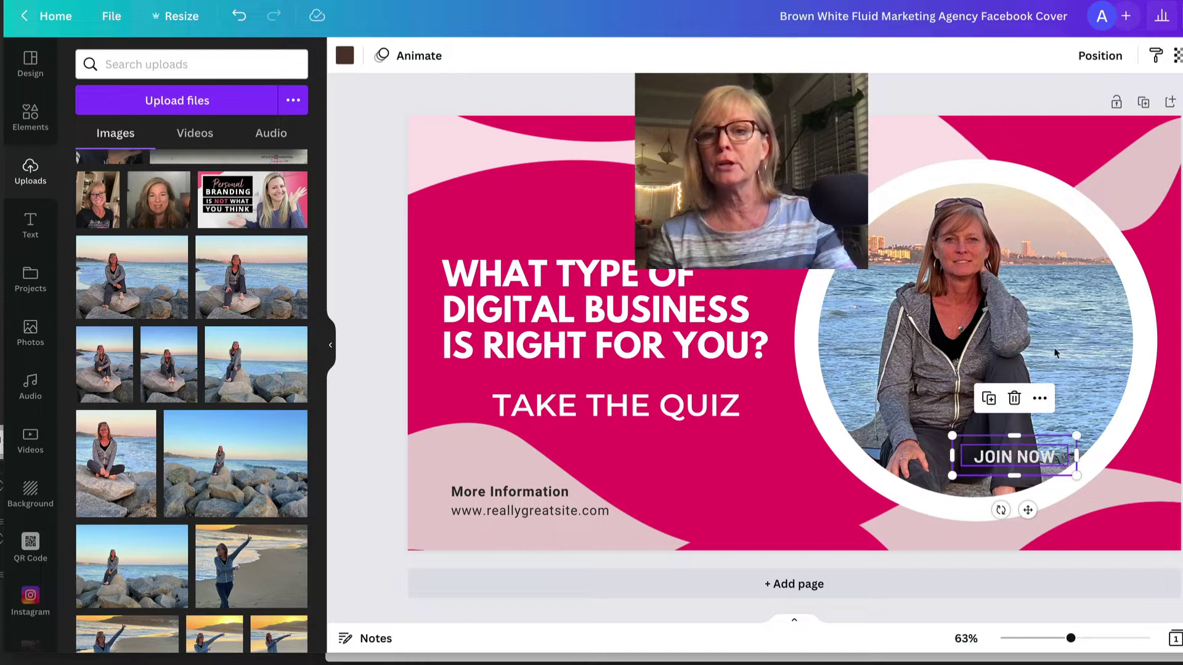
pyautogui.click(1102, 55)
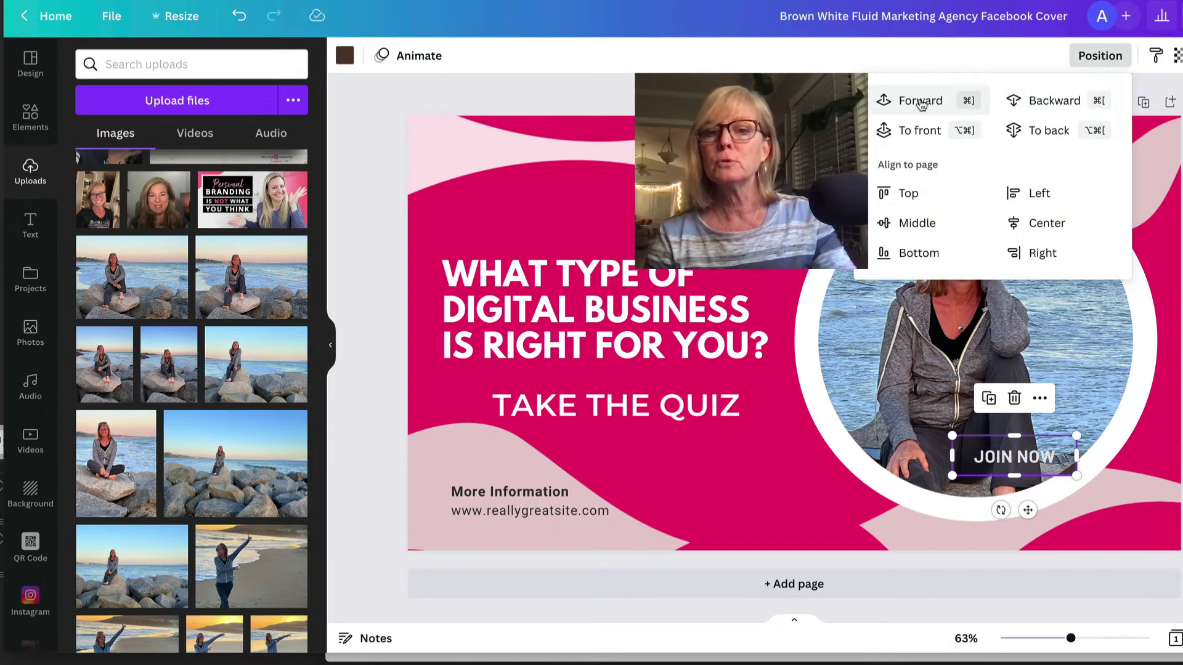
pyautogui.click(921, 100)
# Recolor the rectangle behind the "JOIN NOW" text with the brand palette's magenta
pyautogui.click(340, 57)
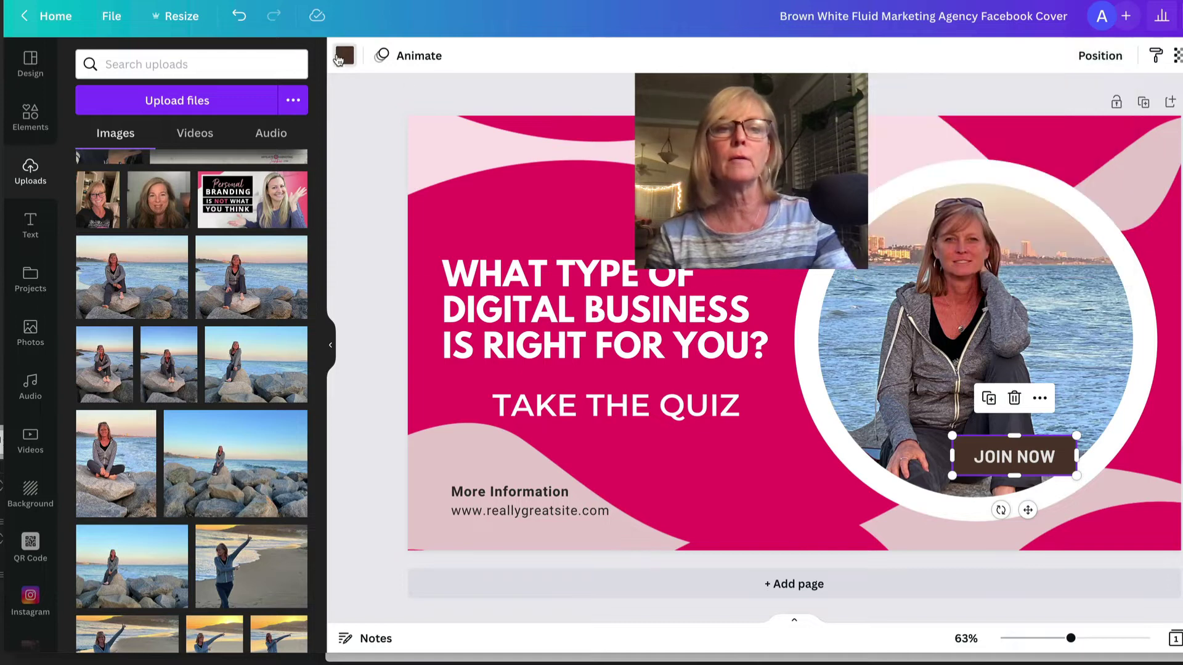
pyautogui.click(344, 55)
pyautogui.click(131, 364)
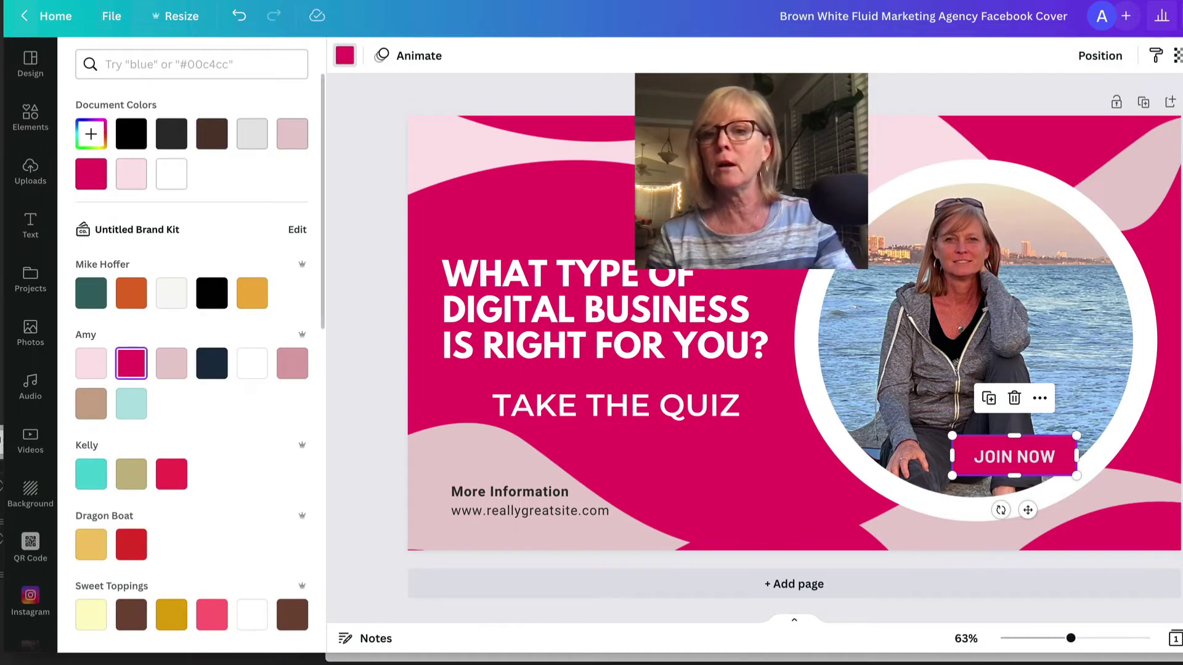
# Replace the "JOIN NOW" text with "CLICK HERE" and color it white
pyautogui.click(1020, 456)
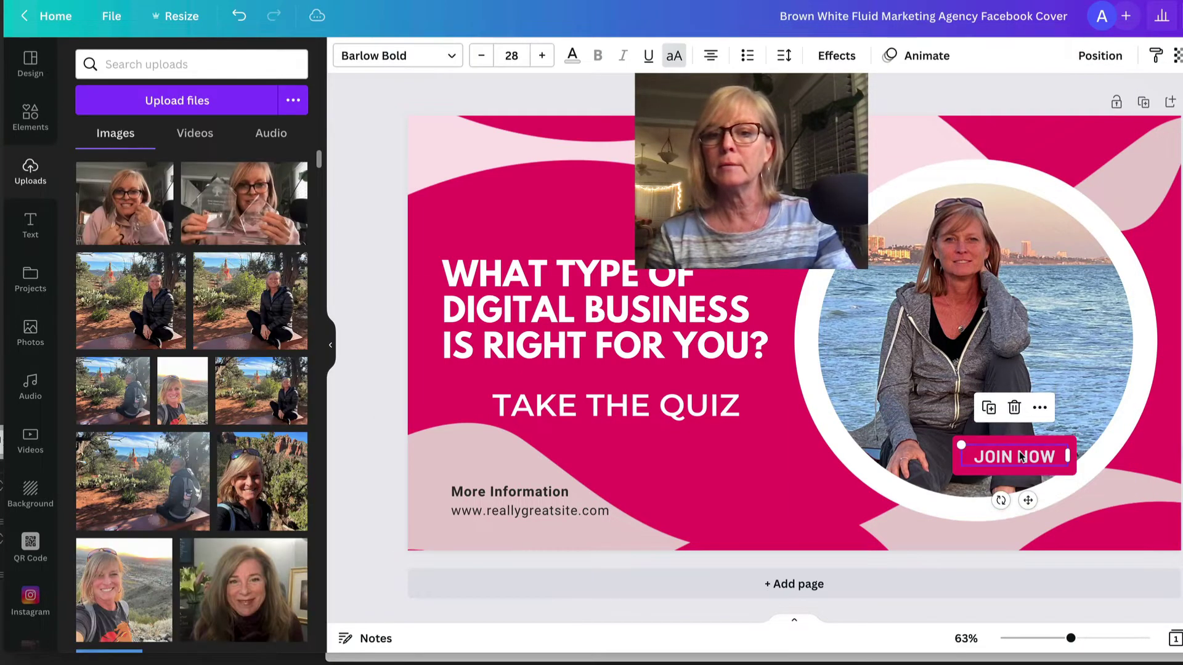
pyautogui.doubleClick(1020, 455)
pyautogui.write('C')
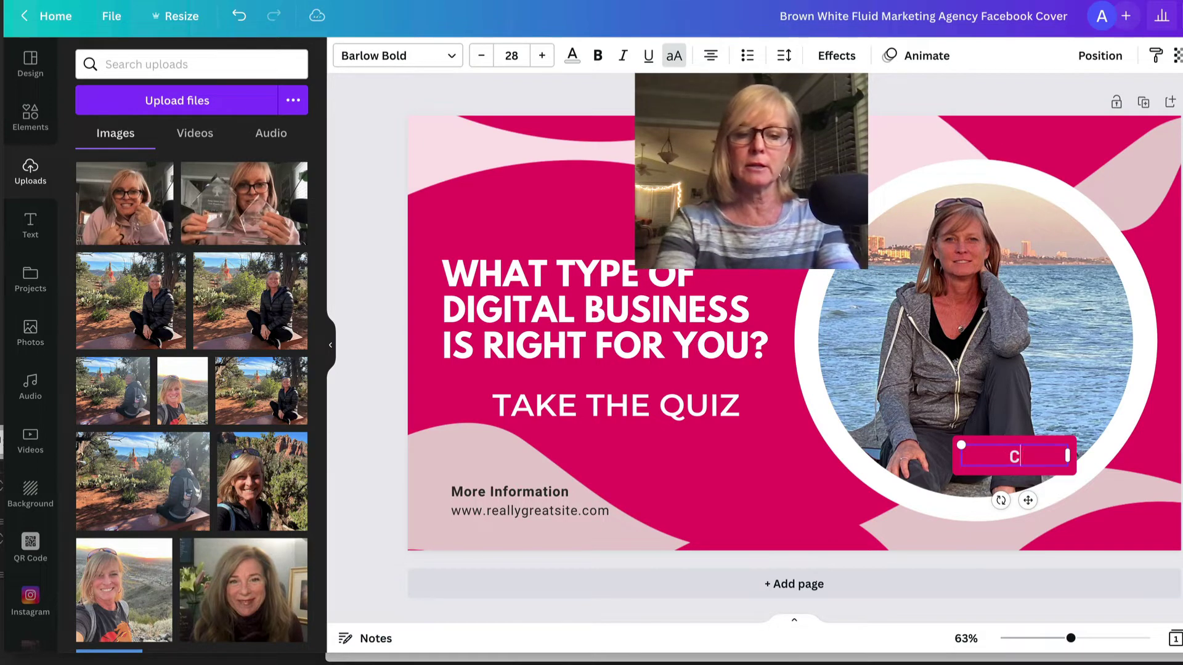
pyautogui.write('LICK HERE')
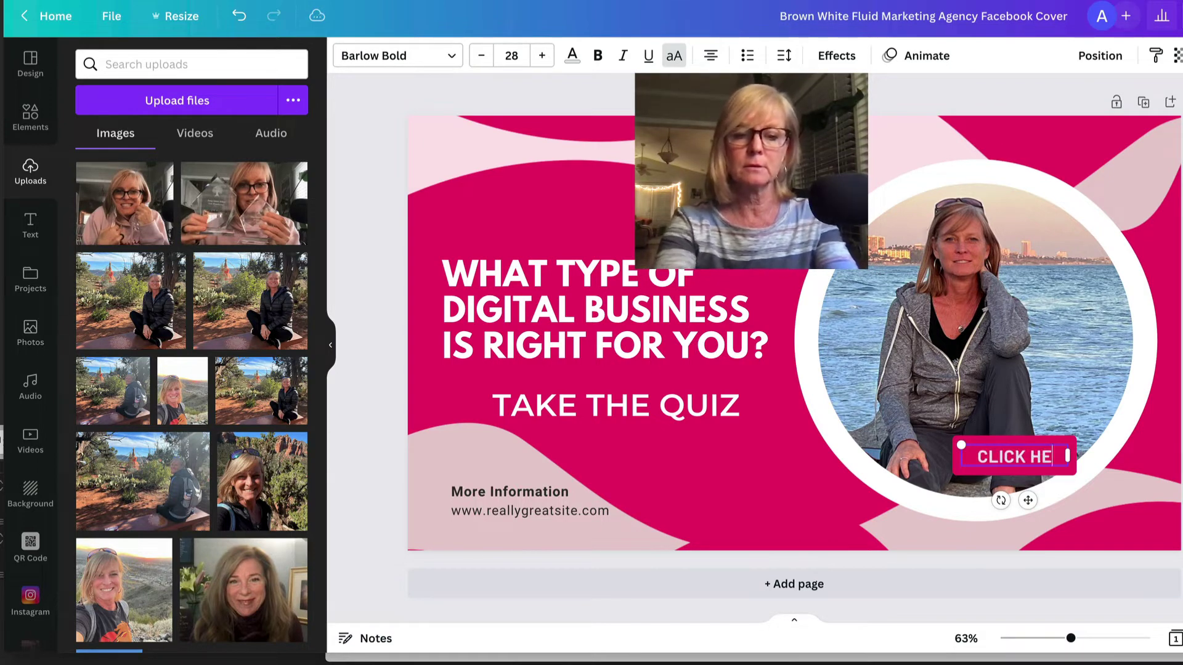
pyautogui.click(1172, 429)
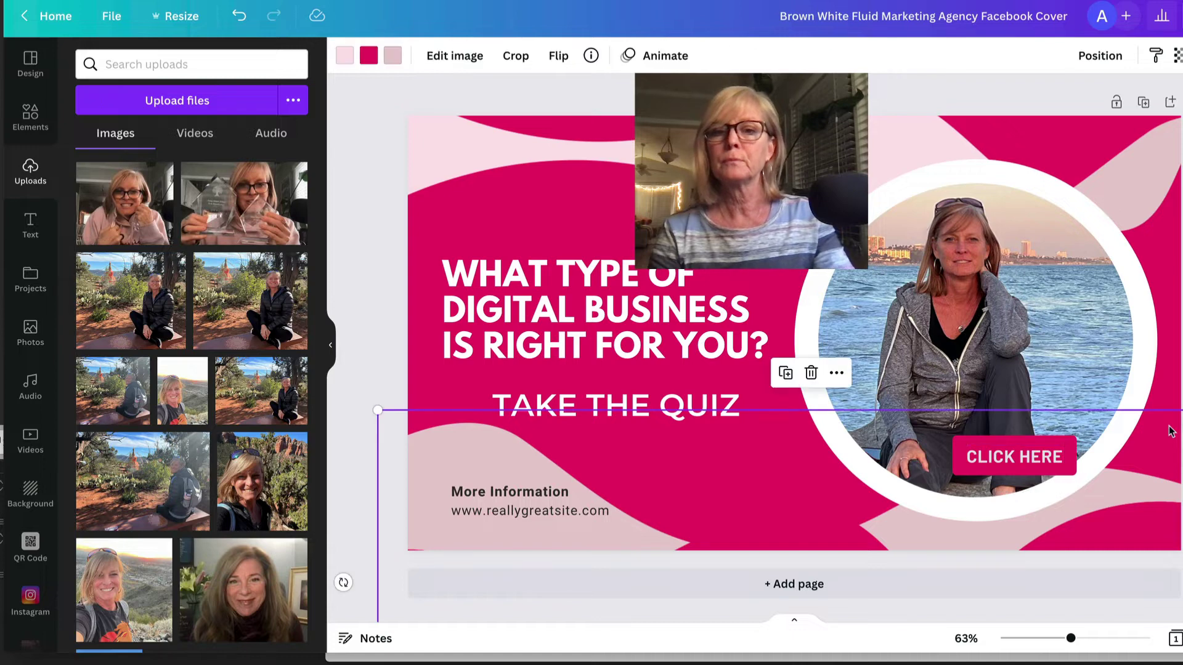
pyautogui.click(1026, 464)
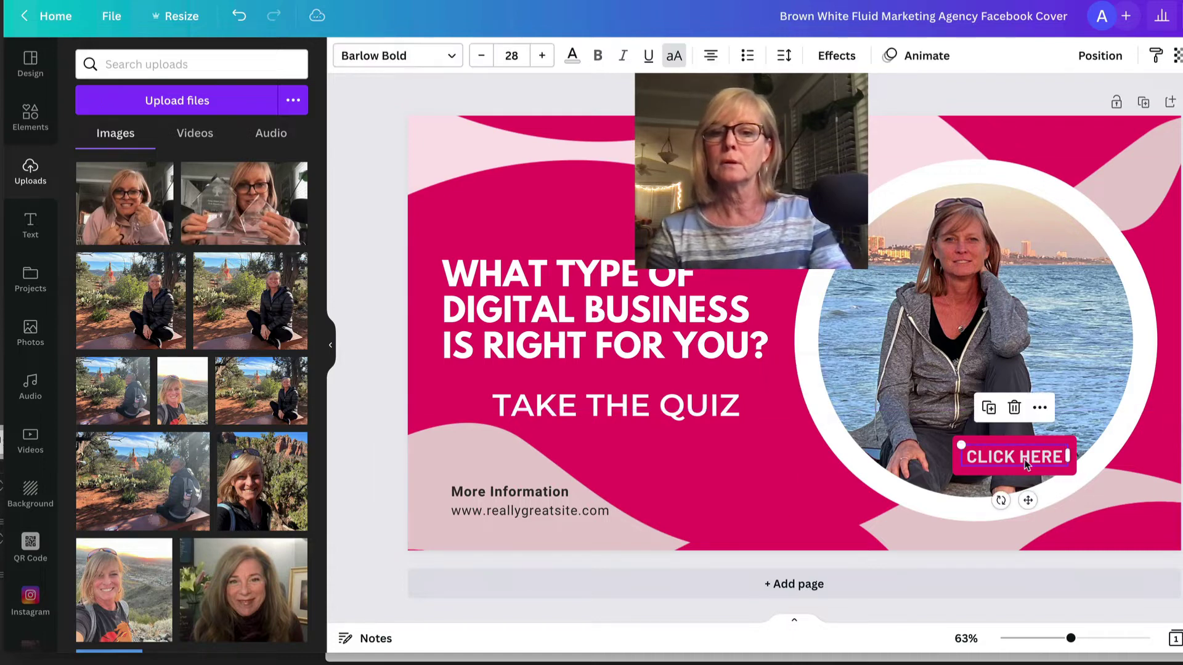
pyautogui.click(571, 59)
pyautogui.click(249, 375)
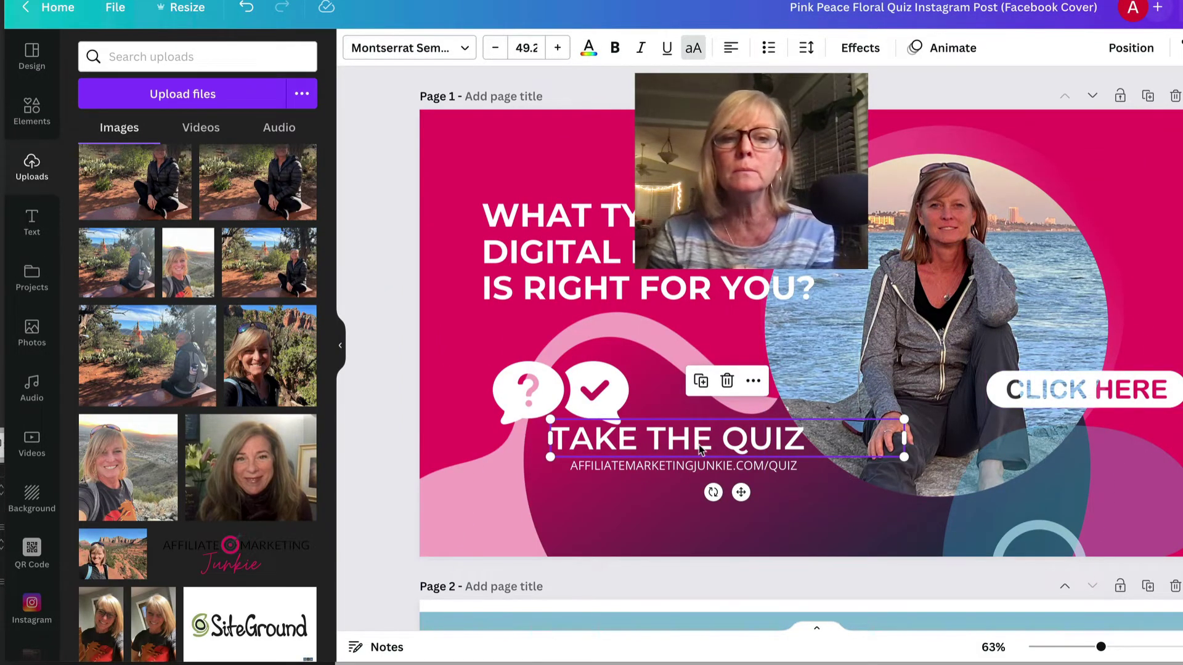
# Copy the "AFFILIATEMARKETINGJUNKIE.COM/QUIZ" line from the existing quiz cover and place it directly below "TAKE THE QUIZ" in this cover
pyautogui.click(643, 472)
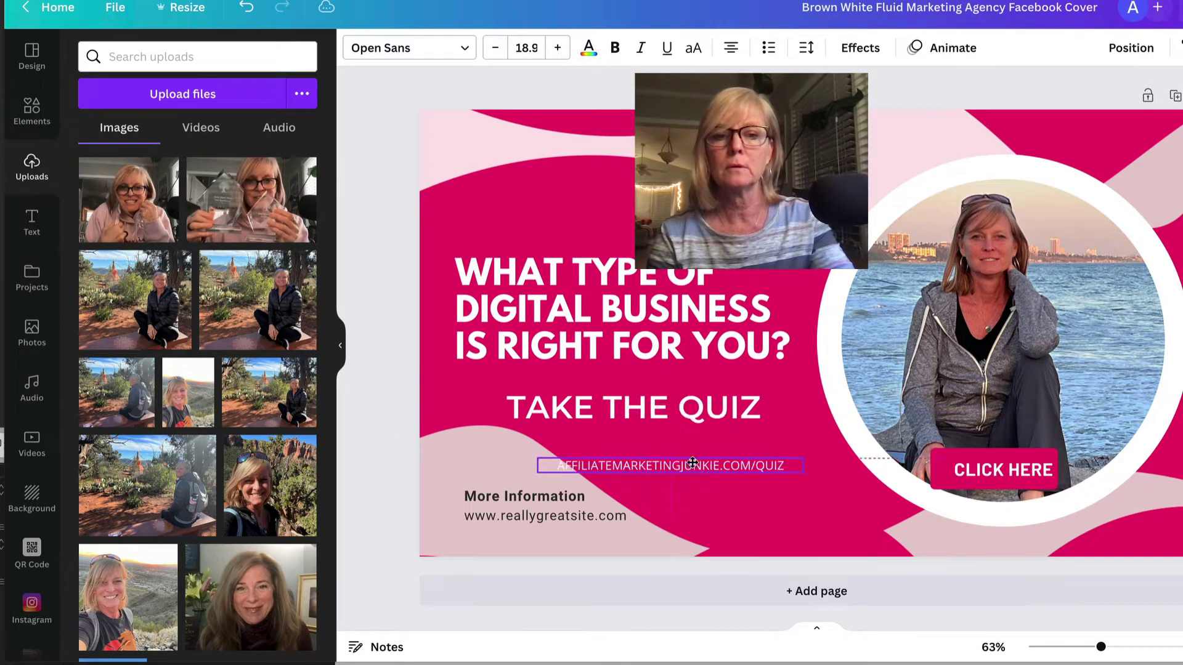
pyautogui.moveTo(693, 462); pyautogui.dragTo(670, 440)
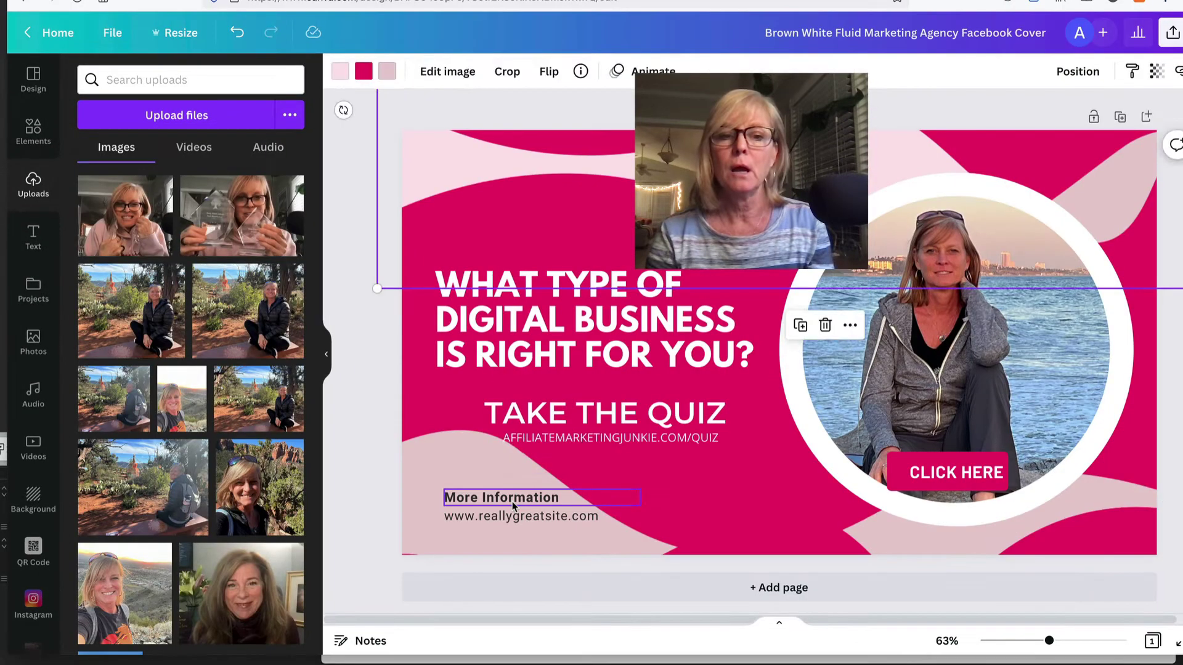
pyautogui.click(487, 495)
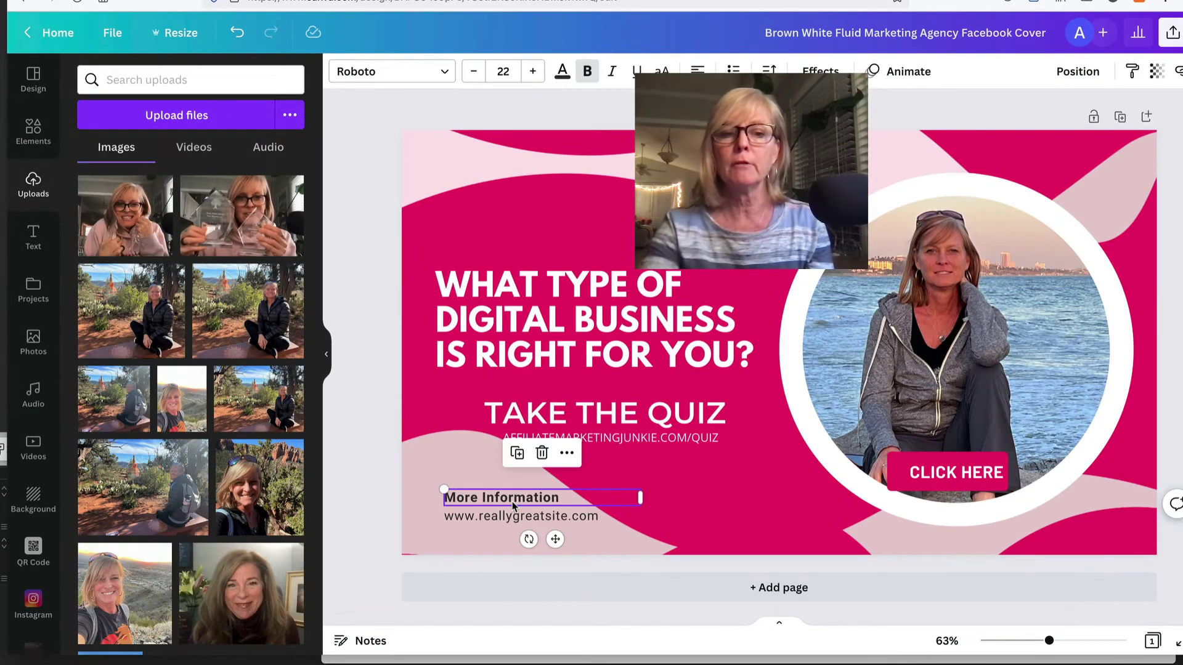
pyautogui.click(540, 454)
pyautogui.click(516, 520)
pyautogui.press('Delete')
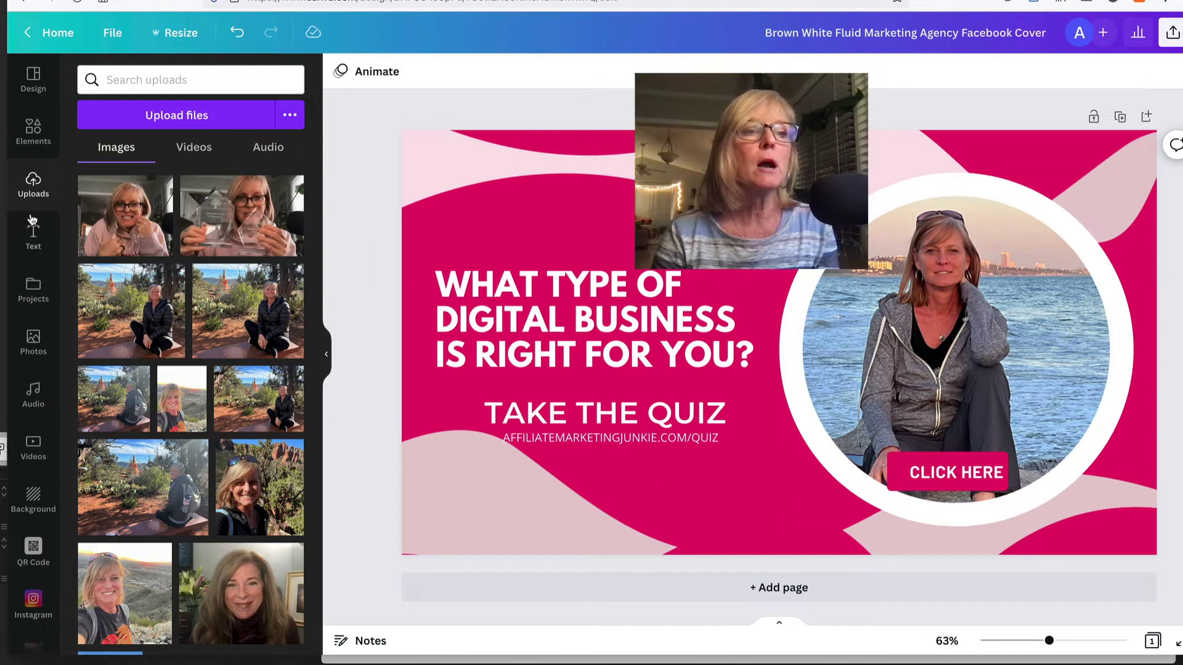
# Search the elements for "quiz", insert the question-mark and checkmark speech bubbles graphic, and move it below the web address
pyautogui.click(34, 152)
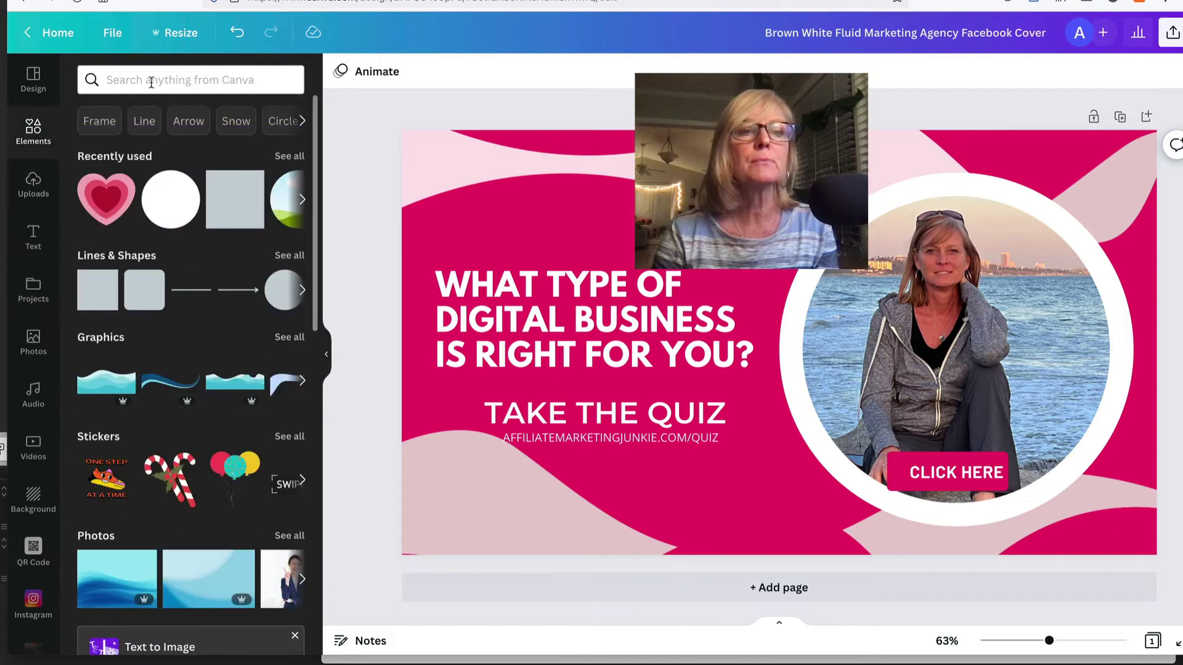
pyautogui.click(151, 81)
pyautogui.write('q')
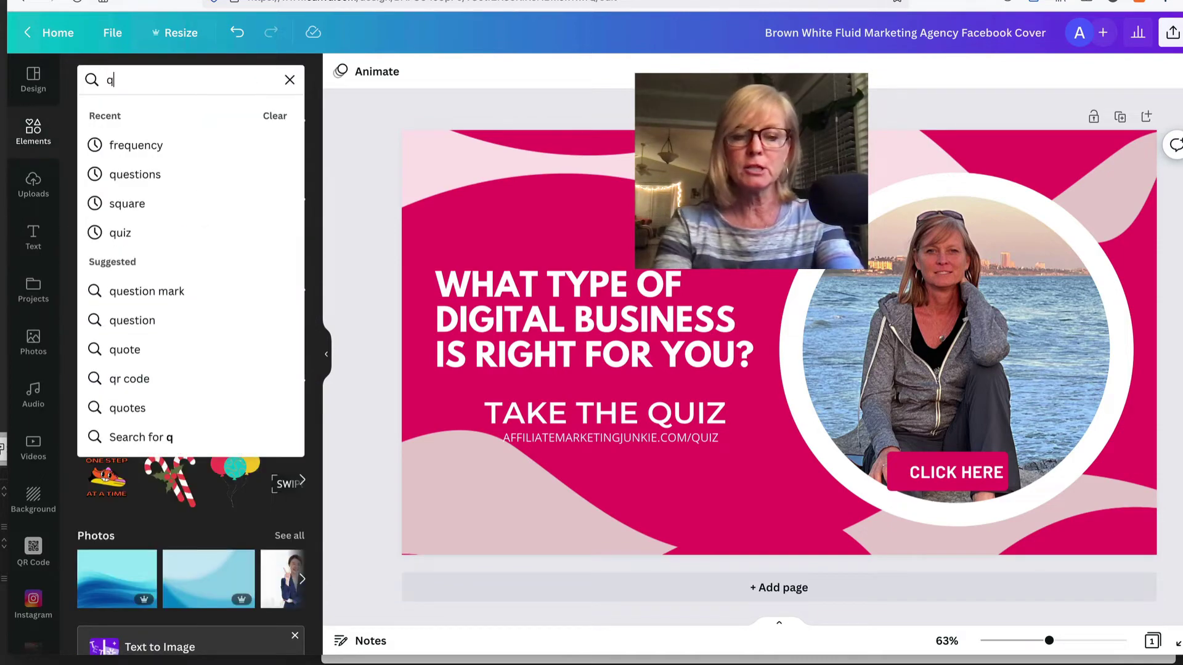
pyautogui.write('uiz')
pyautogui.press('Return')
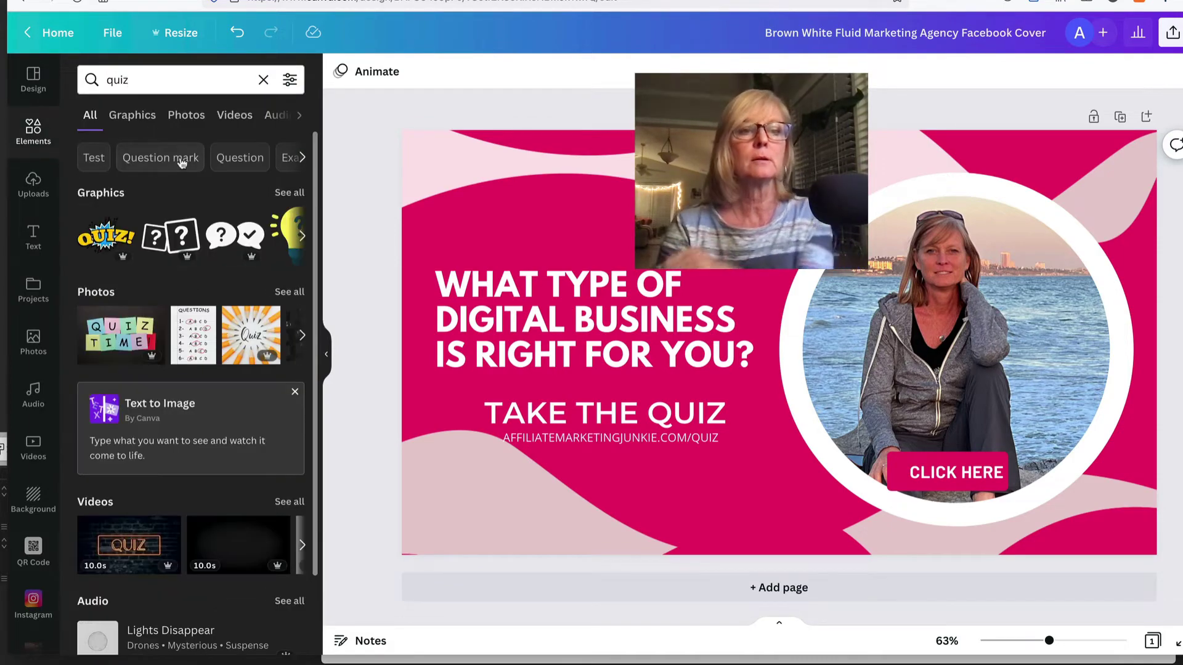
pyautogui.click(232, 244)
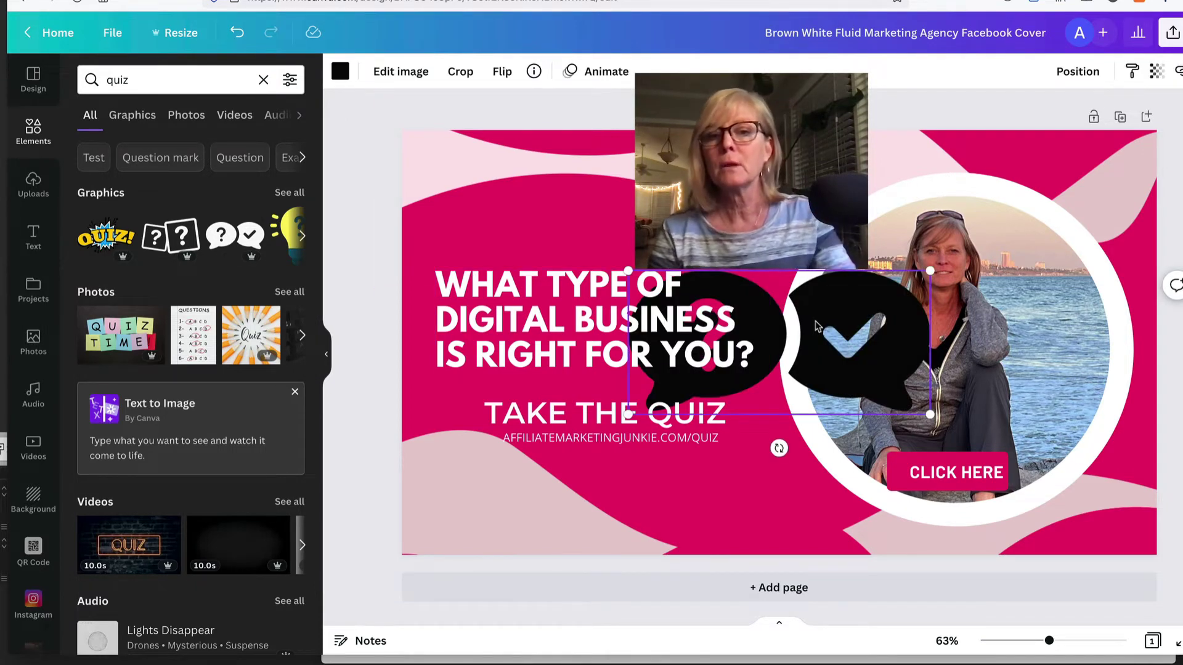
pyautogui.moveTo(836, 299); pyautogui.dragTo(644, 459)
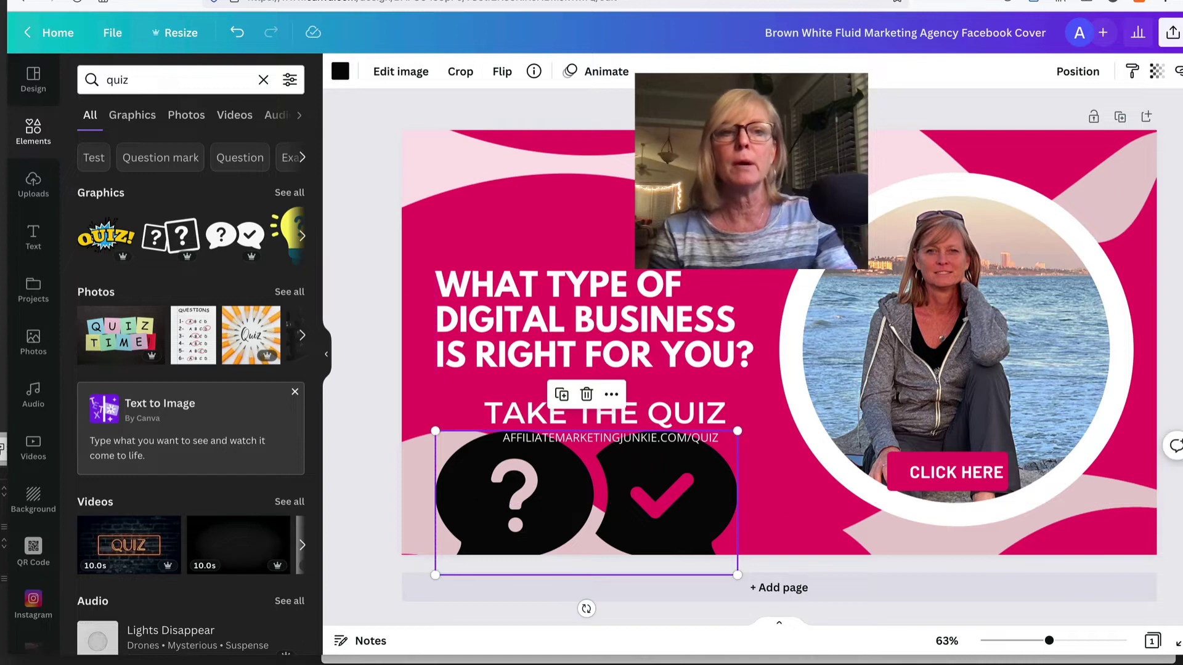
# Color the speech bubbles graphic white, shrink it, and place it just below the end of the web address
pyautogui.click(340, 72)
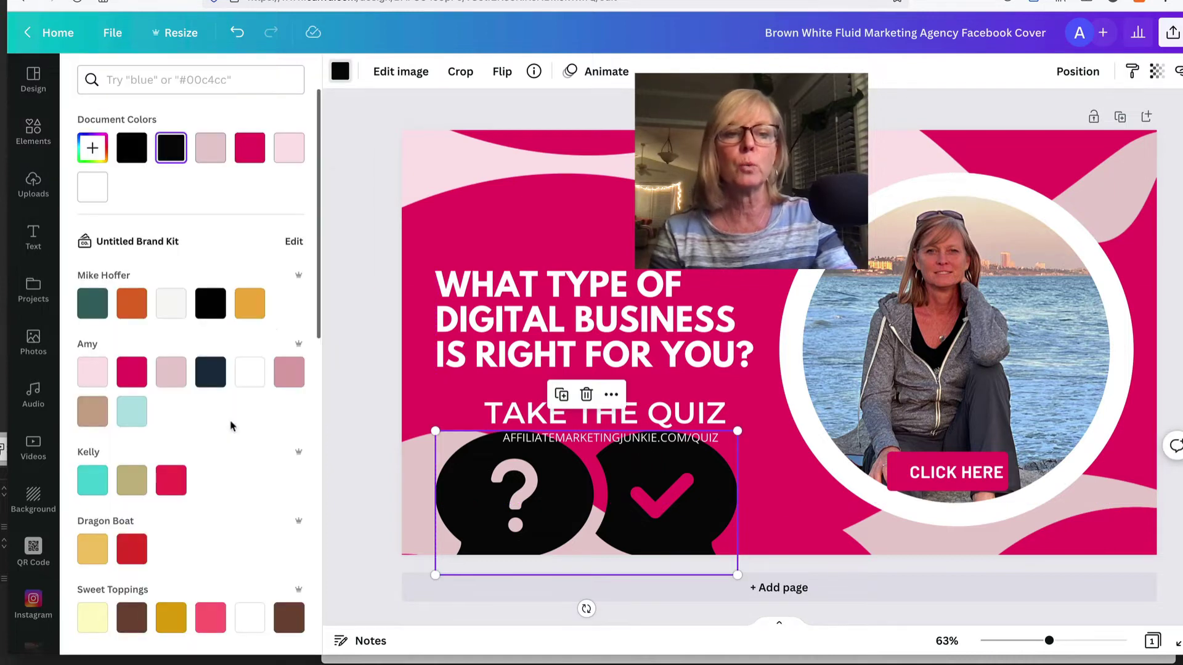
pyautogui.click(249, 372)
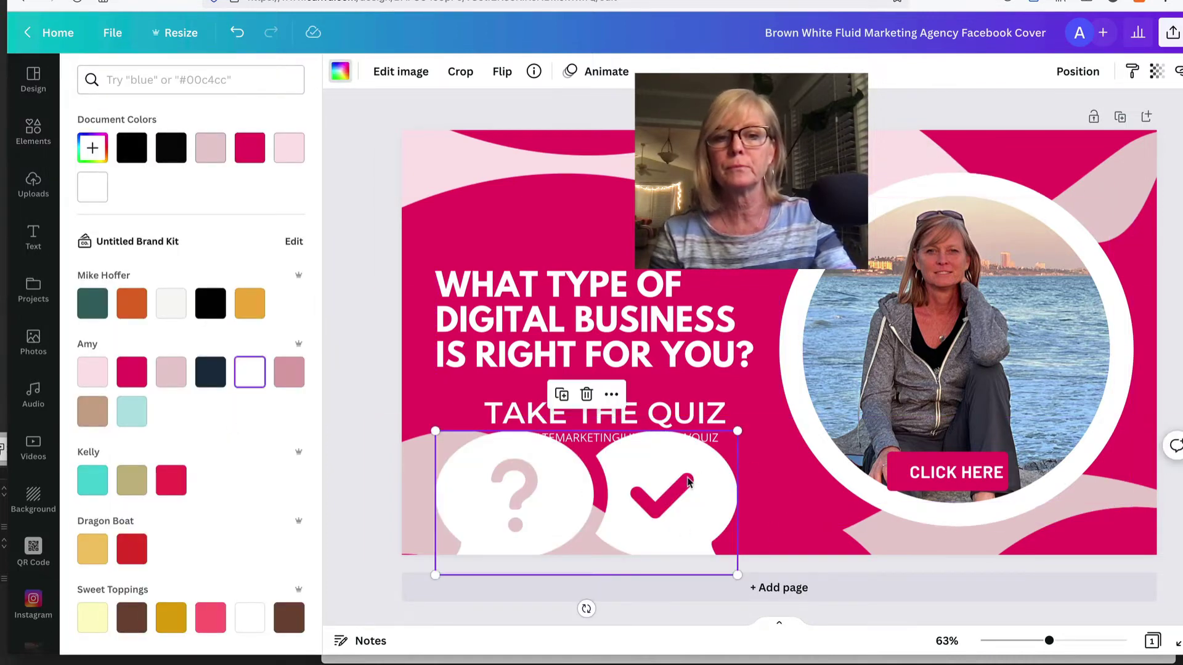
pyautogui.moveTo(738, 431); pyautogui.dragTo(722, 489)
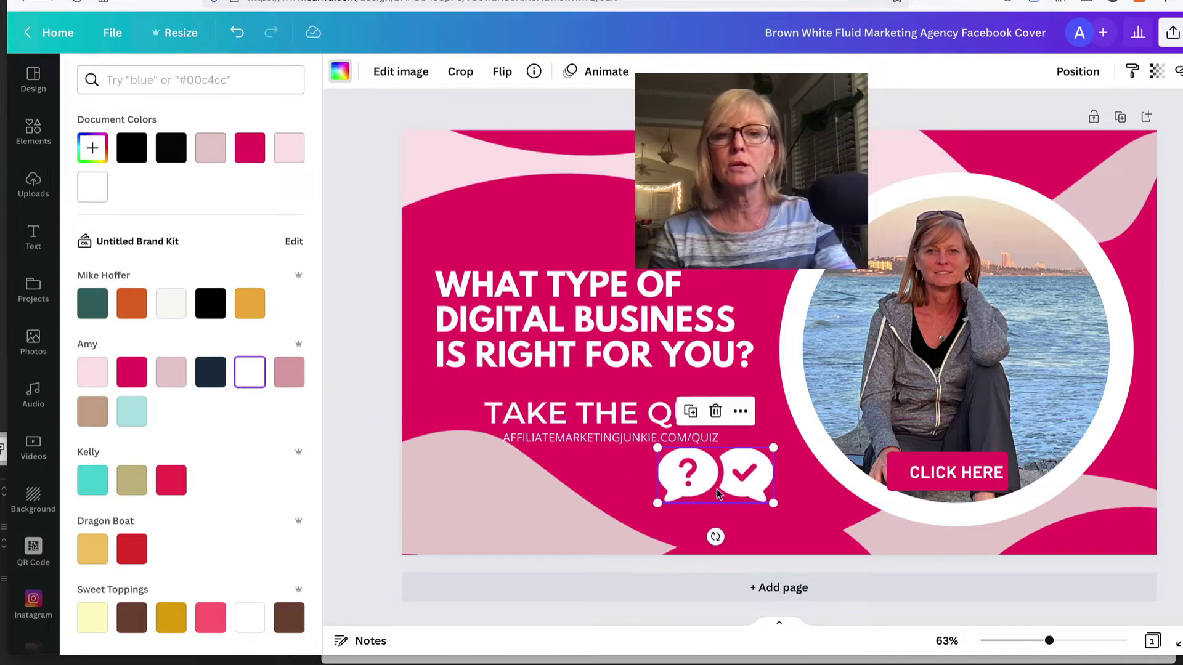
# Center the "CLICK HERE" text on its magenta rectangle
pyautogui.click(949, 378)
pyautogui.click(952, 489)
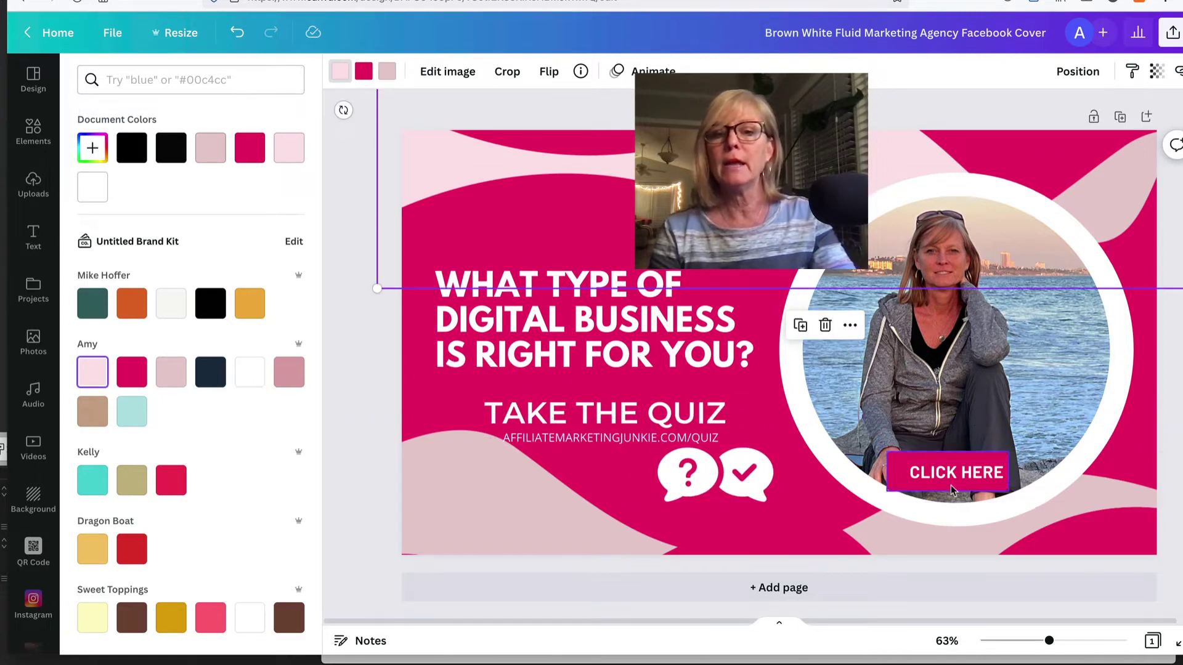
pyautogui.click(946, 477)
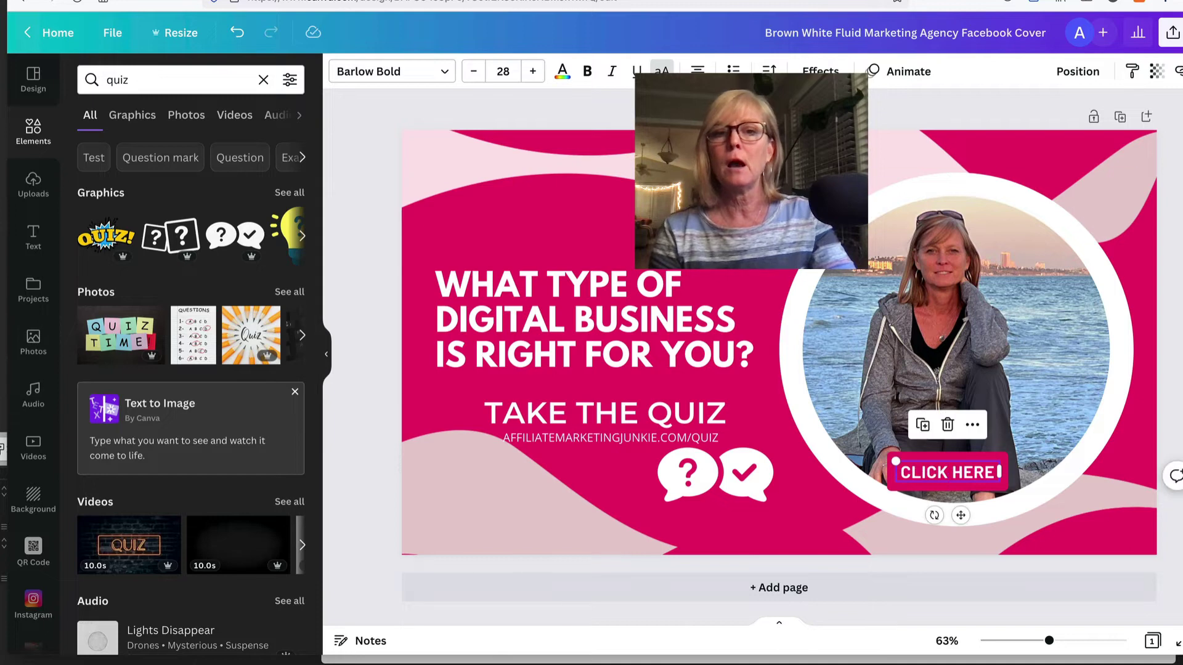
# Search the elements for "click here" and insert the outlined CLICK HERE button graphic
pyautogui.click(138, 80)
pyautogui.doubleClick(101, 75)
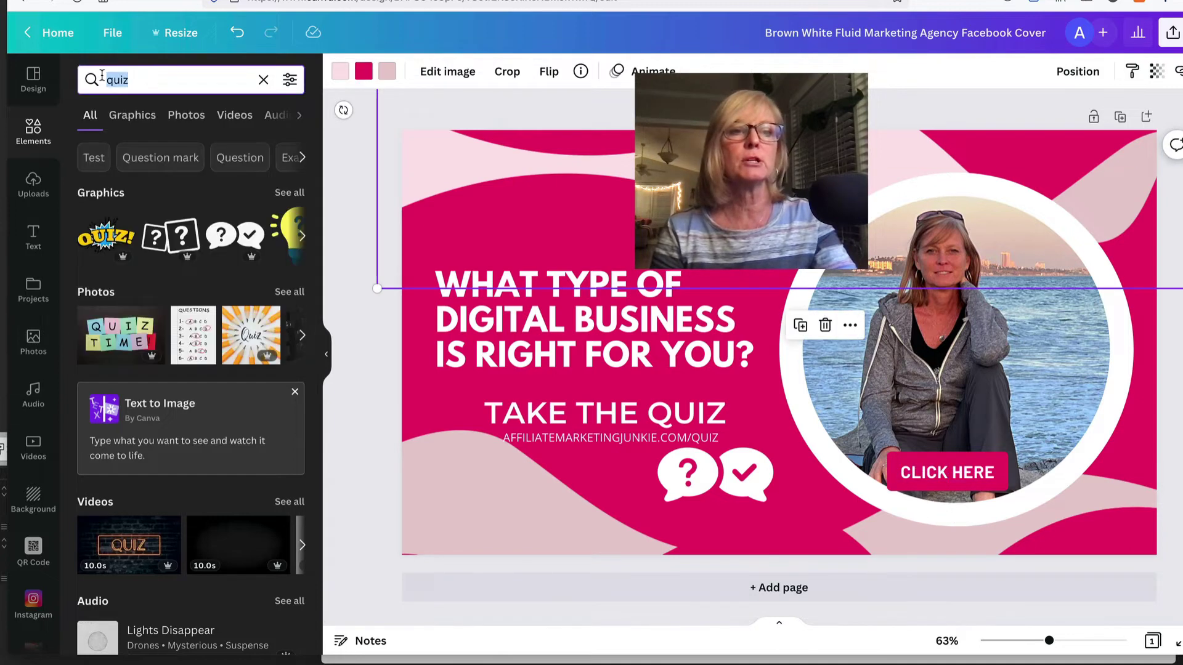
pyautogui.write('click h')
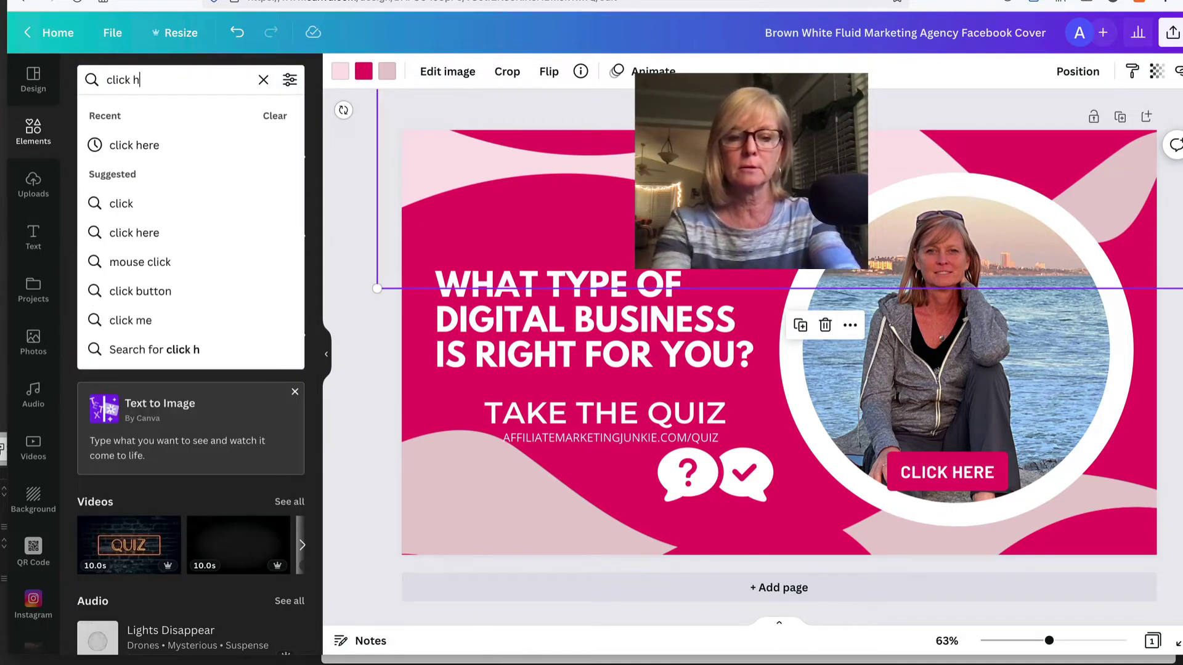
pyautogui.write('ere')
pyautogui.press('Return')
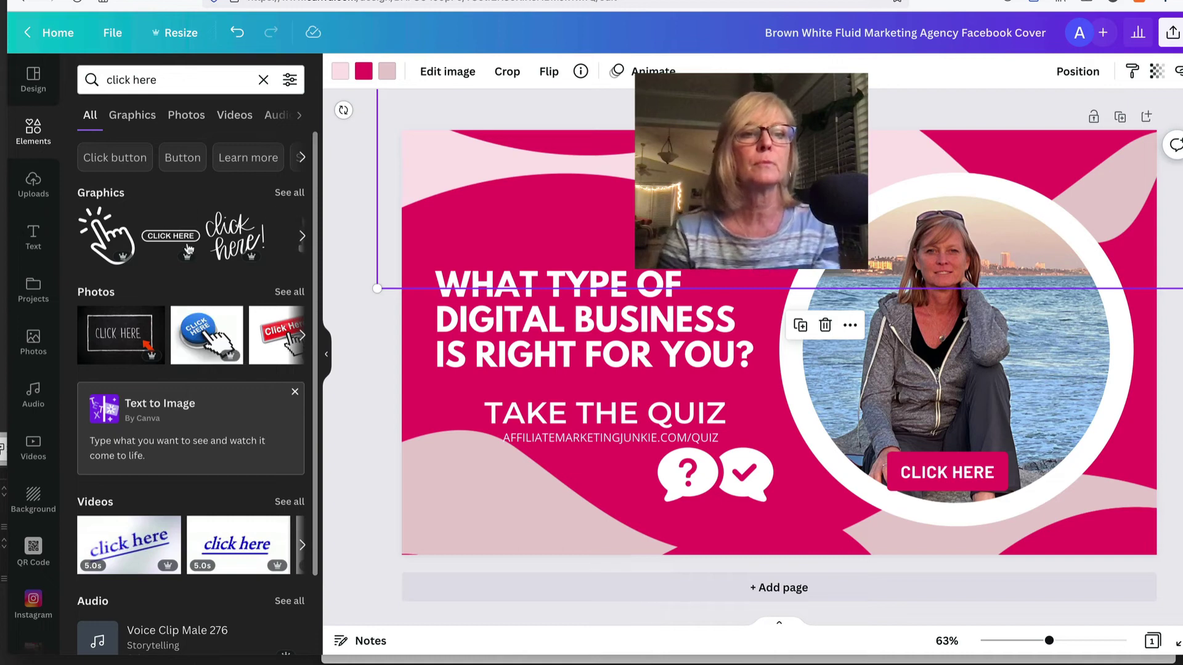
pyautogui.click(173, 238)
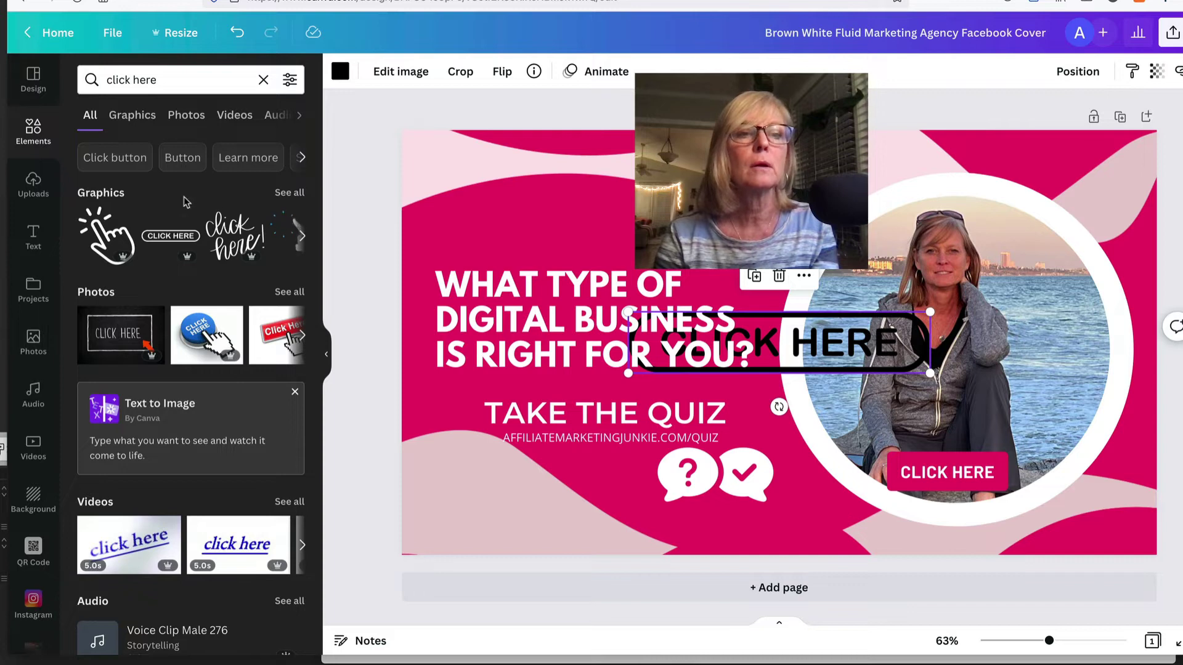
# Narrow the results to graphics, insert the solid CLICK HERE button, and move it over the lower part of the circular photo
pyautogui.click(143, 121)
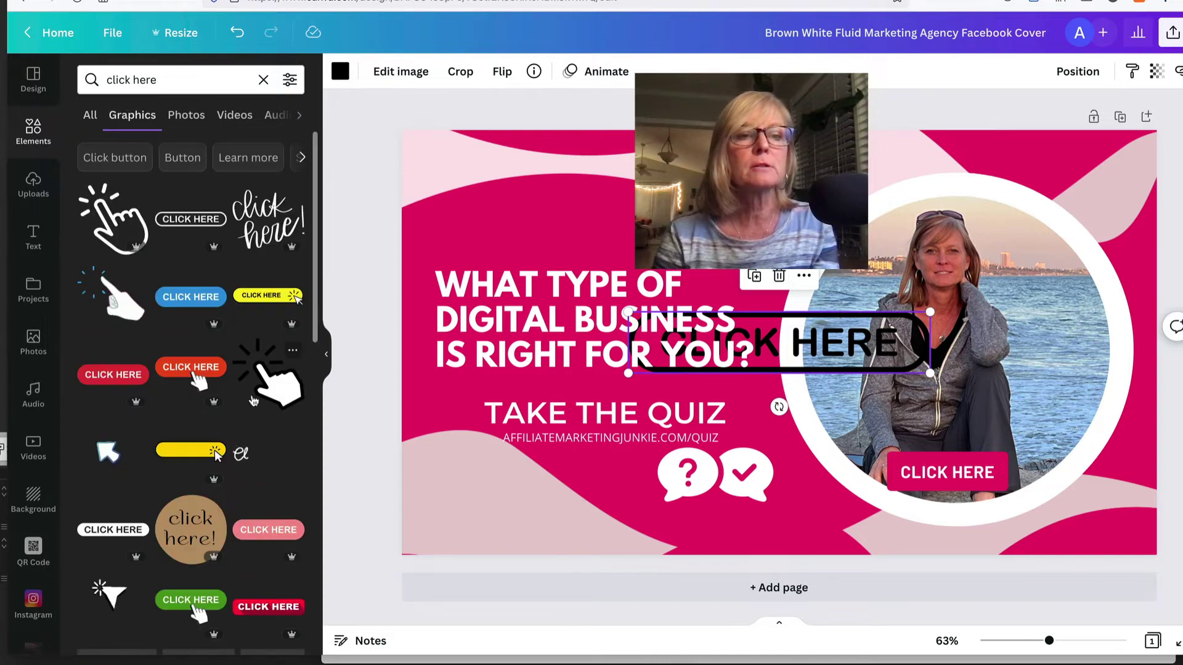
pyautogui.scroll(-3, 253, 401)
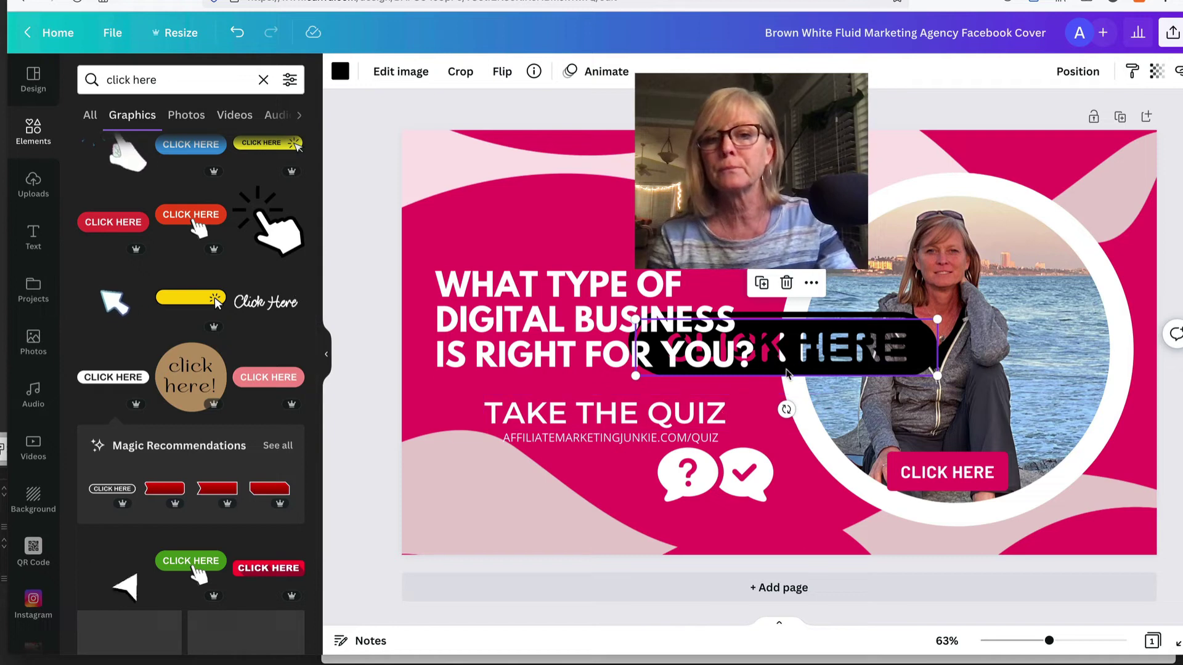
pyautogui.moveTo(787, 368); pyautogui.dragTo(1013, 453)
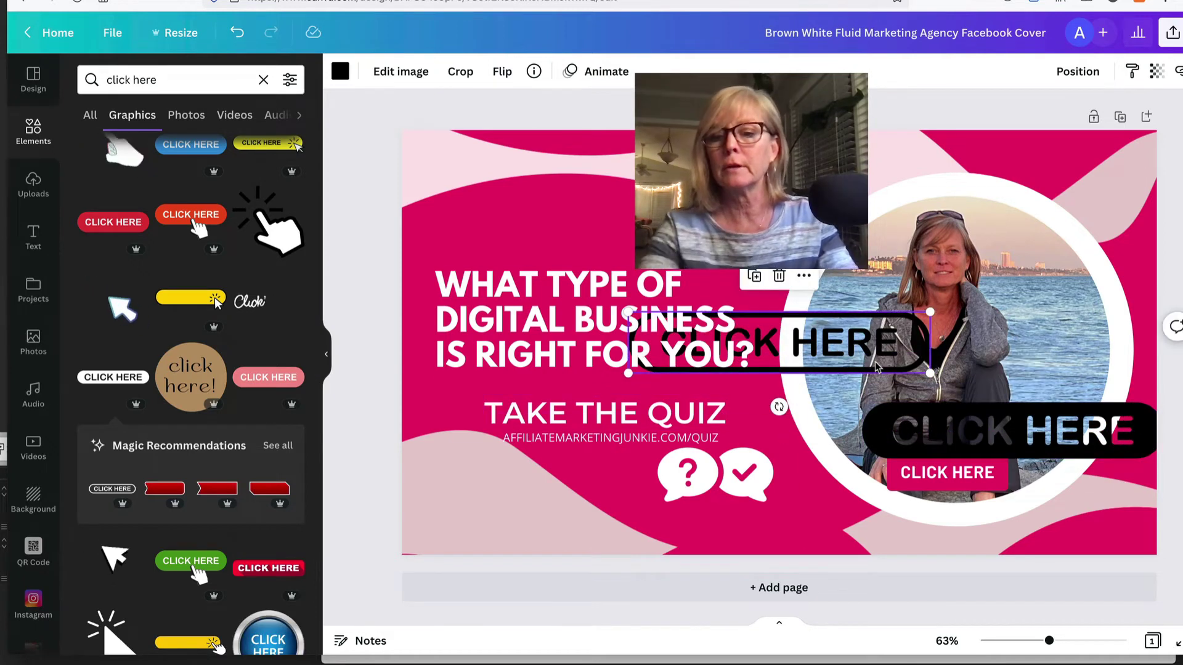
# Delete the outlined CLICK HERE graphic, the separate "CLICK HERE" text and its magenta rectangle
pyautogui.click(964, 362)
pyautogui.click(970, 476)
pyautogui.press('Escape')
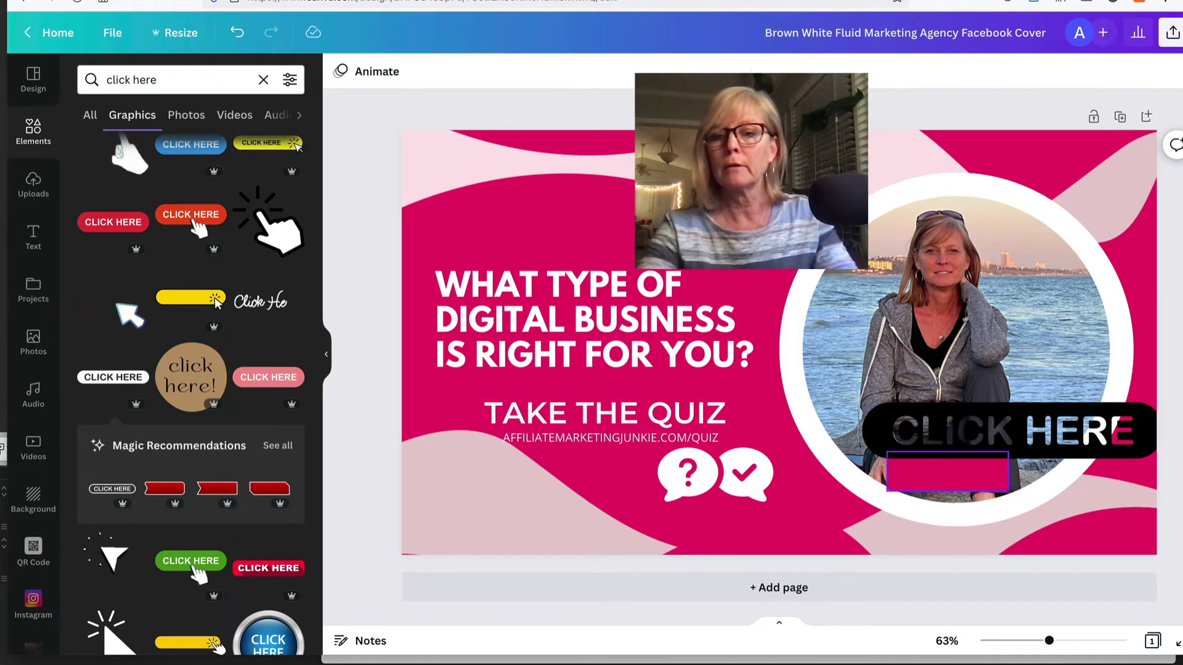
pyautogui.click(961, 478)
pyautogui.press('Delete')
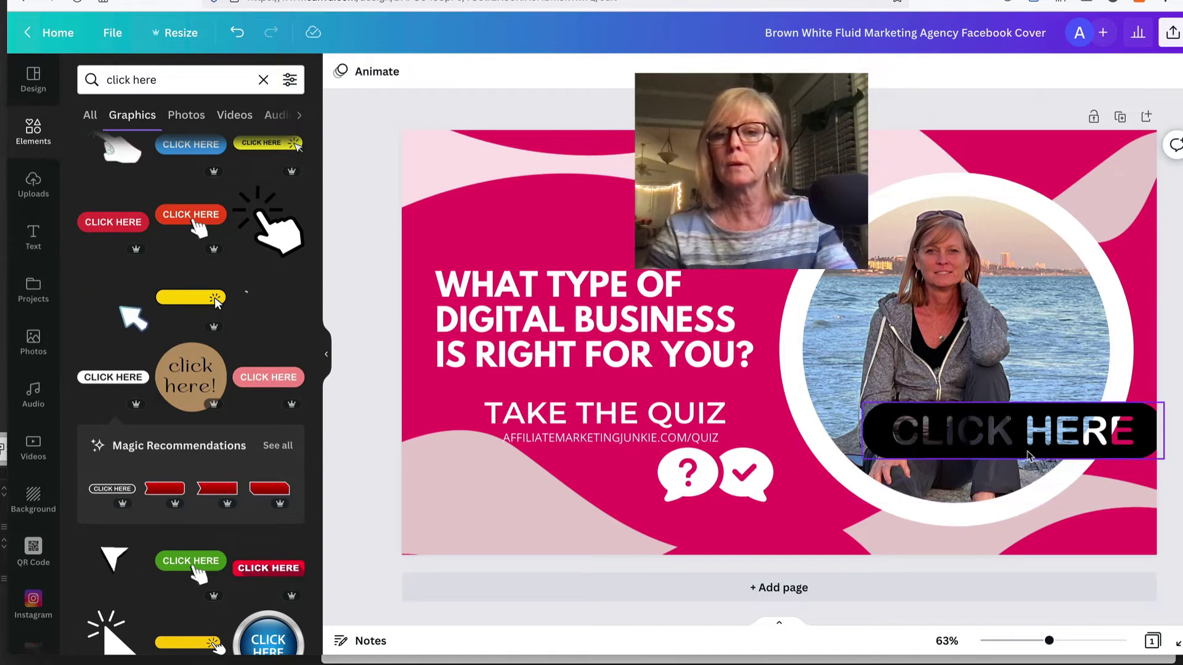
# Color the solid CLICK HERE button white, shrink it, and position it across the bottom of the circular photo
pyautogui.click(1025, 454)
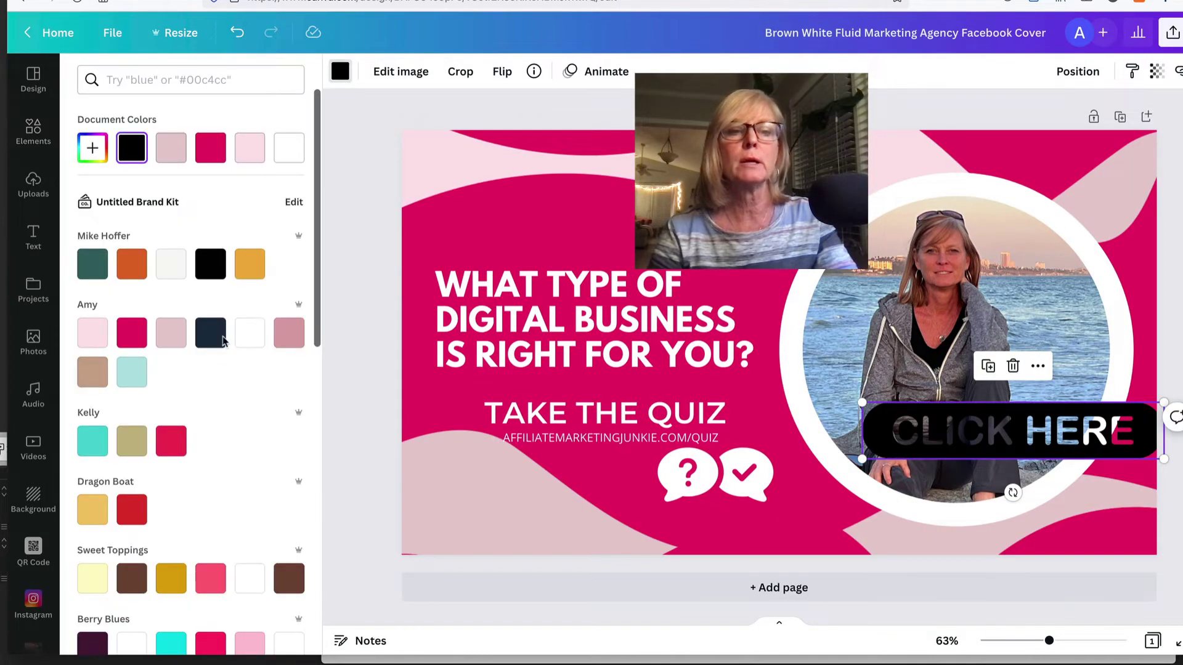
pyautogui.click(250, 335)
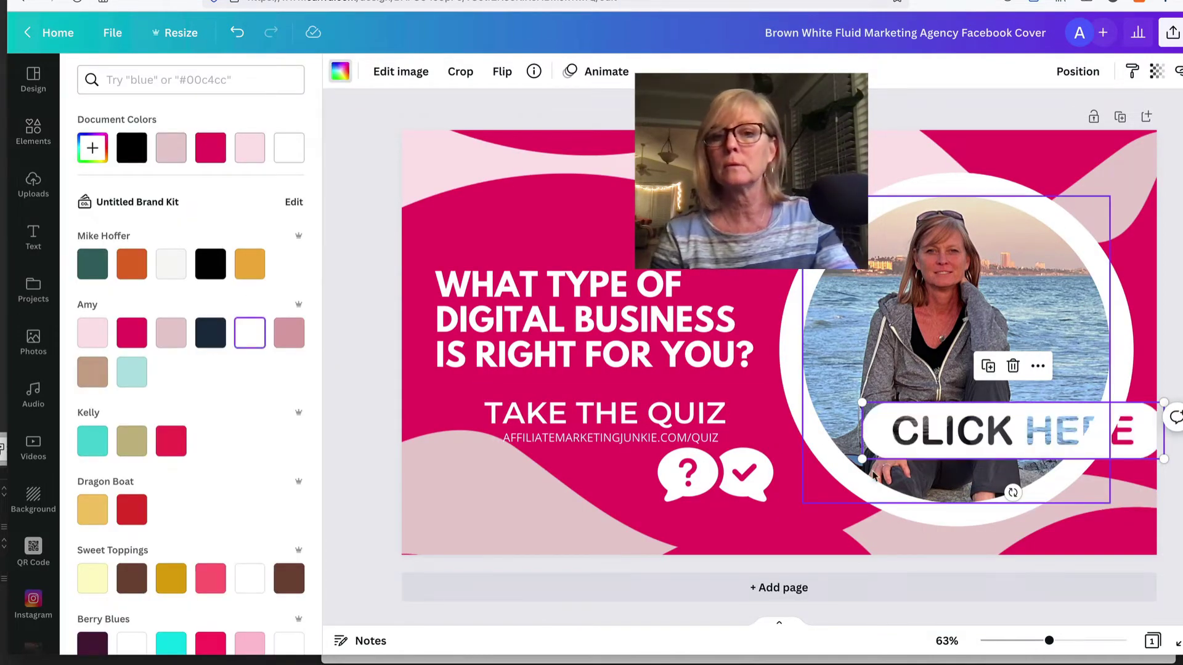
pyautogui.moveTo(862, 459); pyautogui.dragTo(956, 441)
pyautogui.moveTo(1037, 416); pyautogui.dragTo(928, 441)
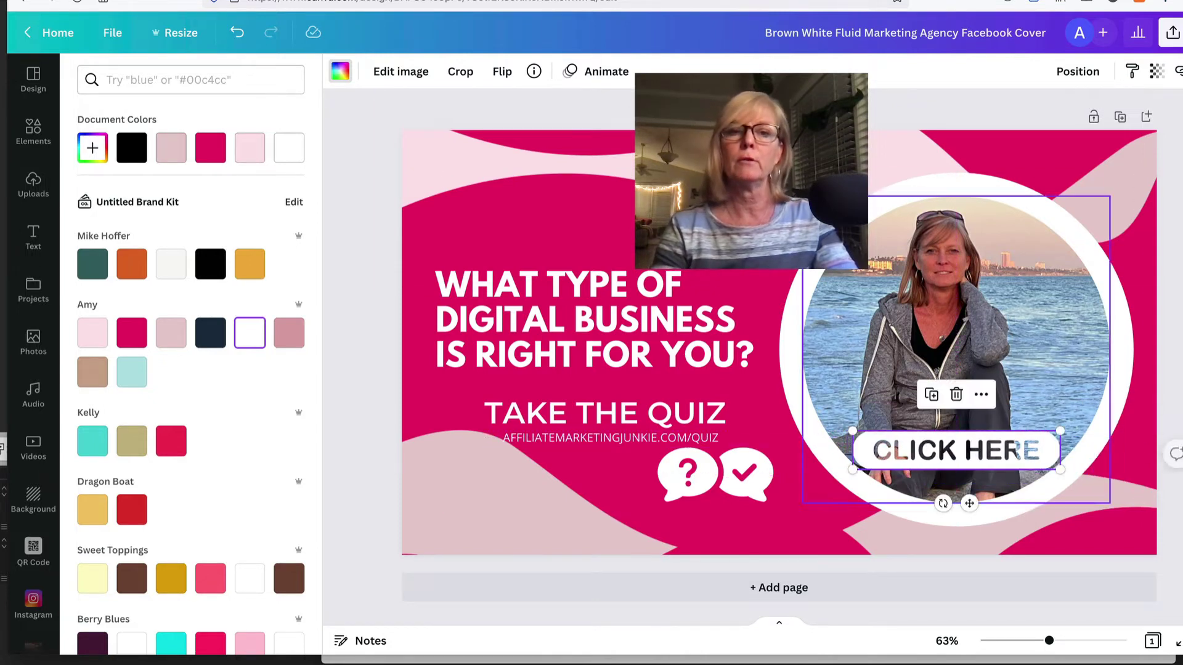
pyautogui.click(795, 385)
# Move the WHAT TYPE OF DIGITAL BUSINESS headline slightly up and to the right, and leave everything deselected
pyautogui.click(596, 325)
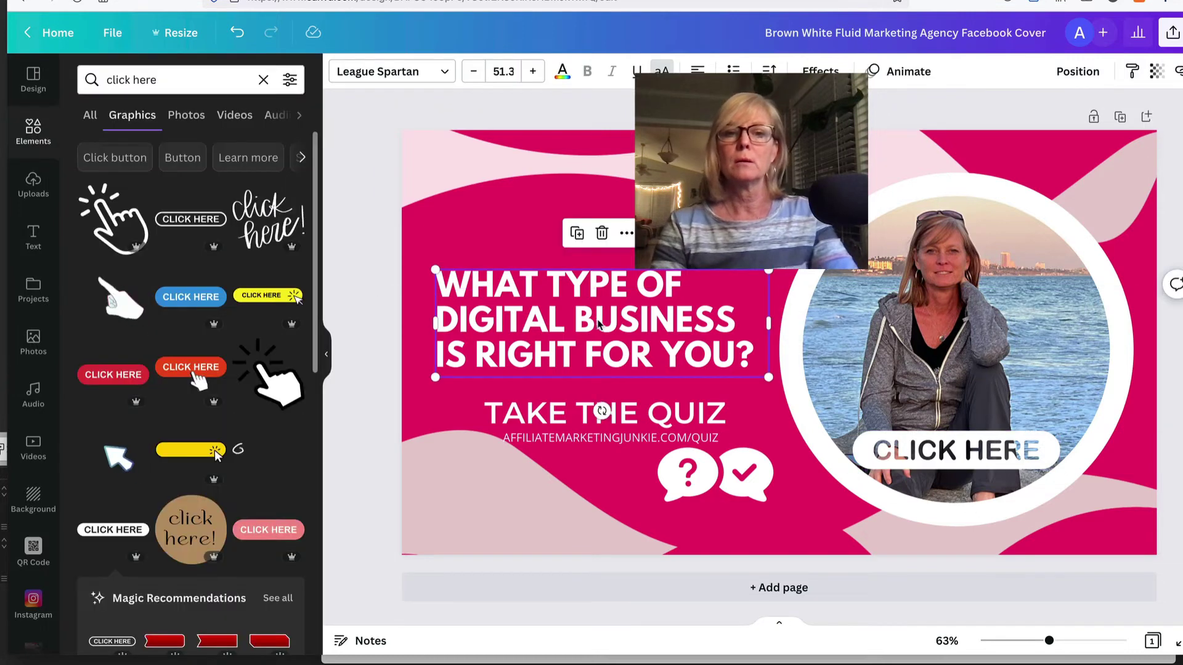
pyautogui.moveTo(597, 325); pyautogui.dragTo(601, 307)
pyautogui.click(411, 151)
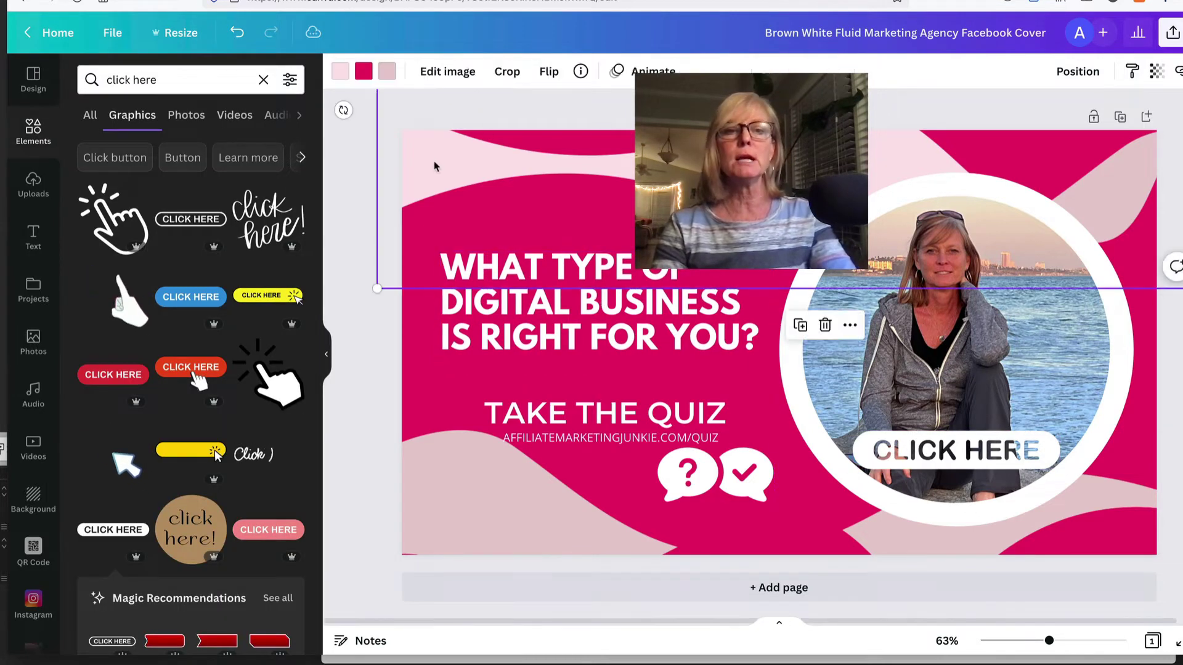
pyautogui.click(372, 165)
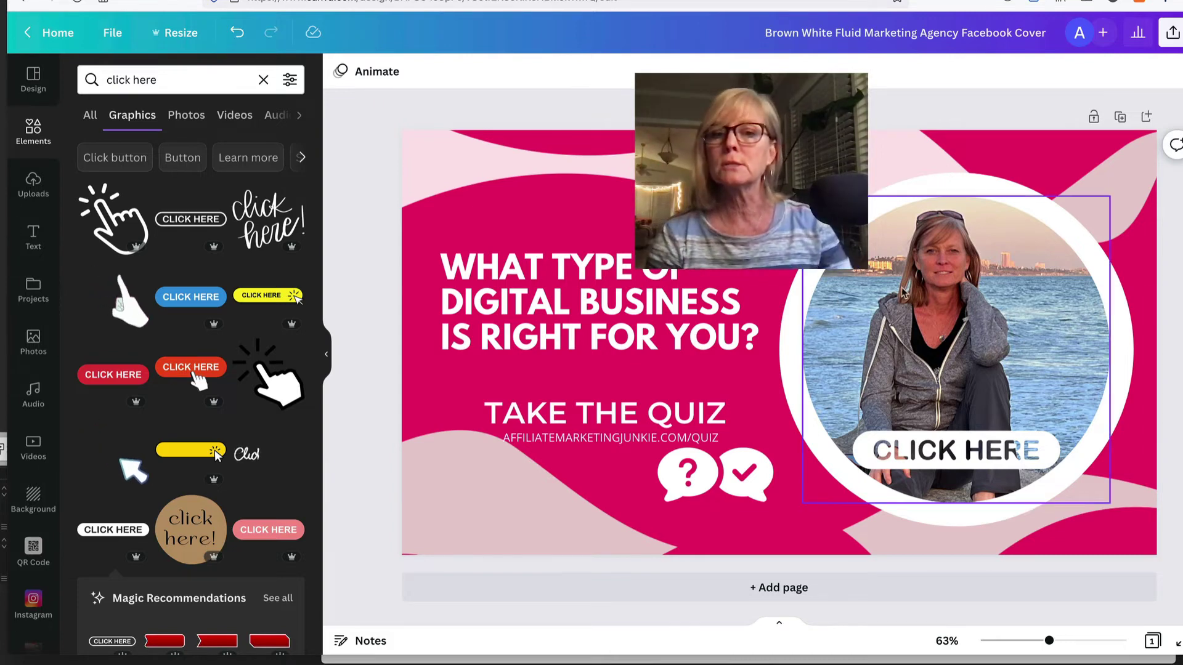
pyautogui.moveTo(901, 299); pyautogui.dragTo(902, 292)
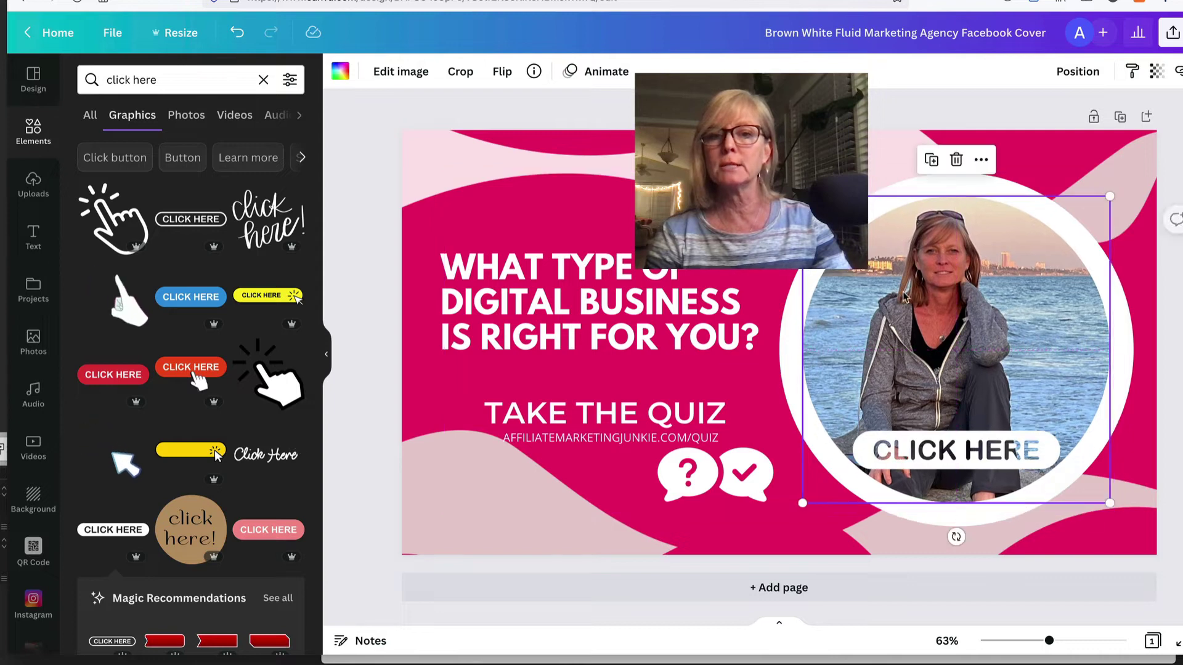
pyautogui.click(1126, 342)
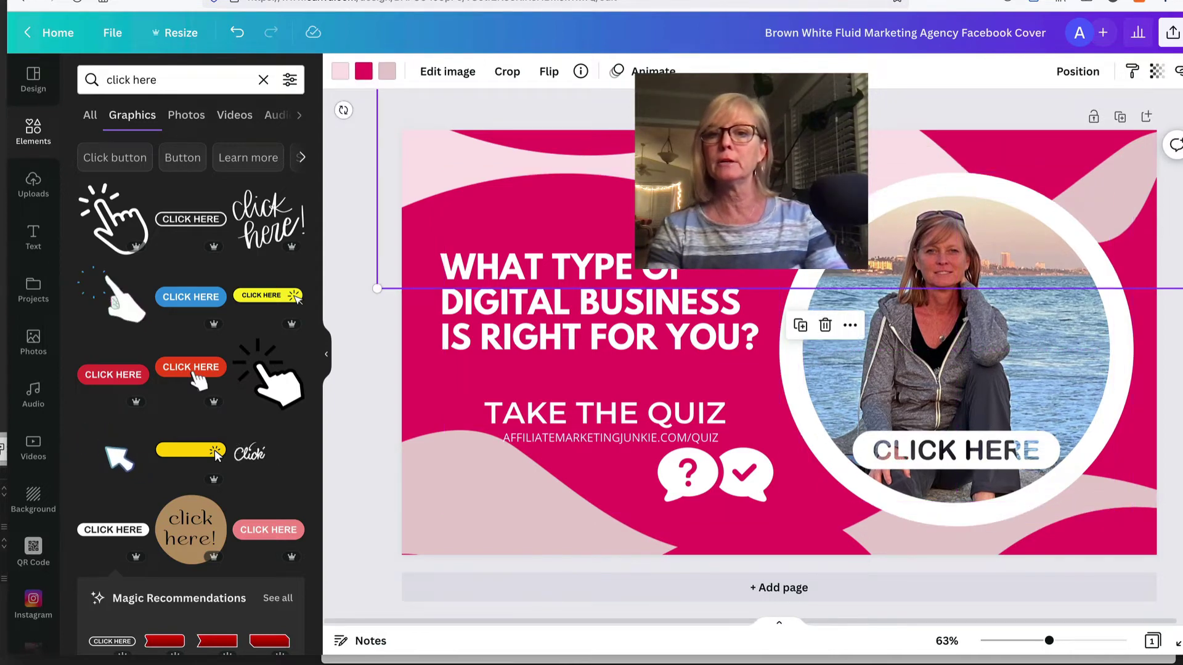
pyautogui.press('Escape')
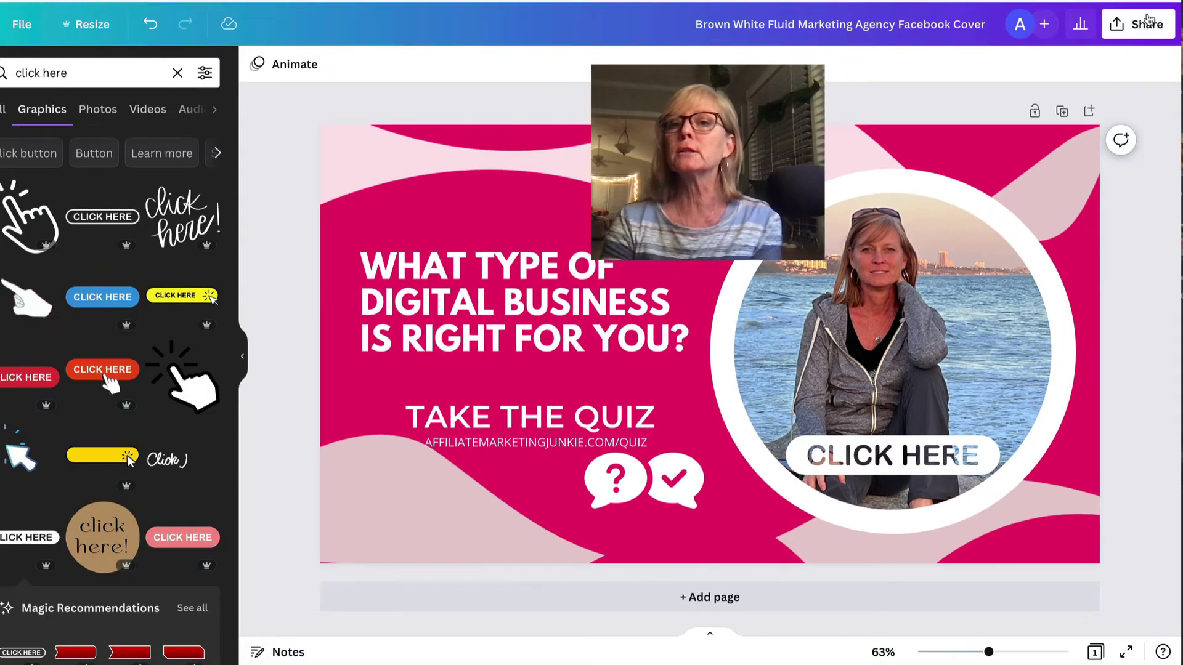
# Open the design's sharing options to see where the cover can be downloaded, and close them
pyautogui.click(1136, 24)
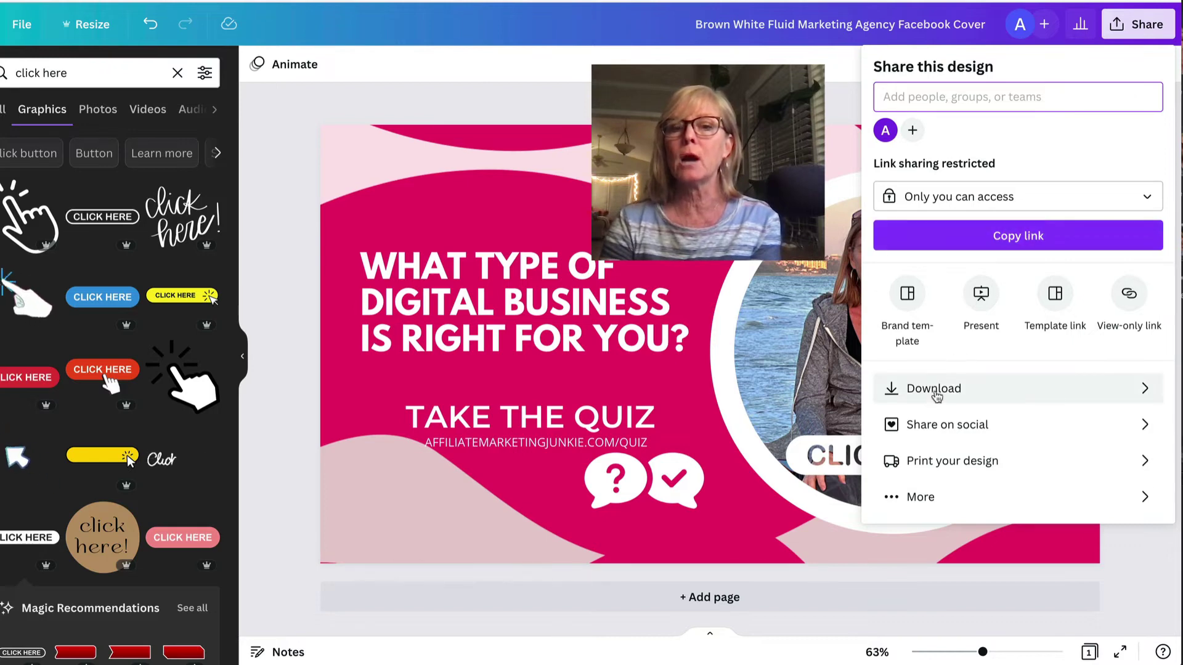
pyautogui.press('Escape')
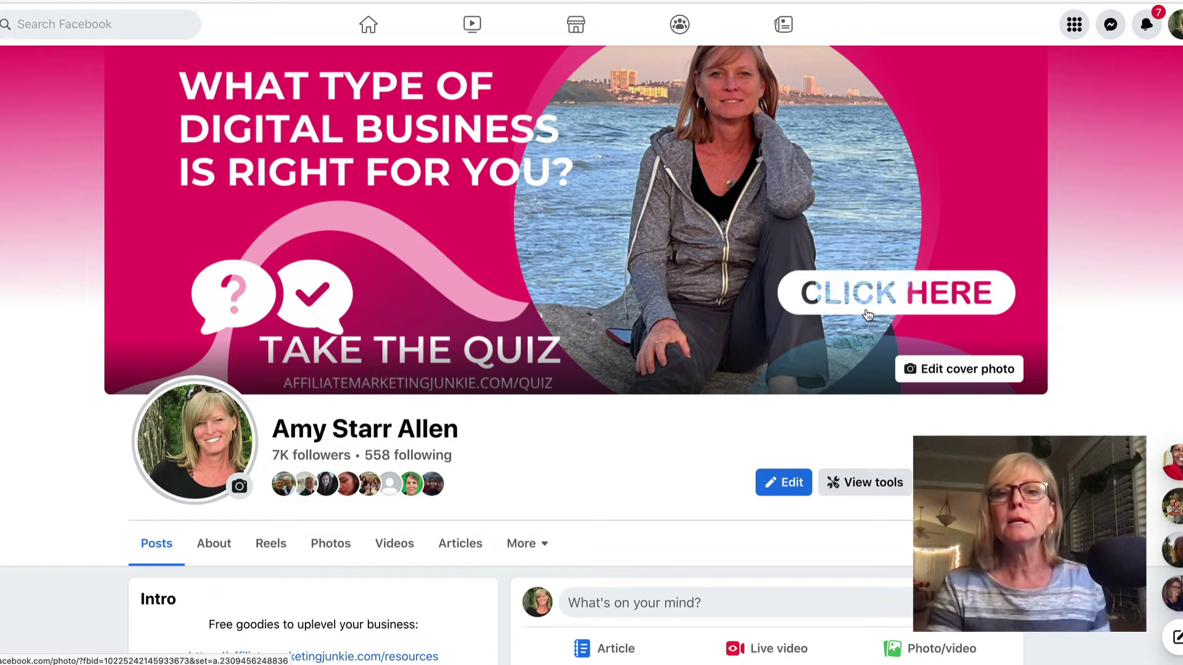
# Switch to the Facebook profile, view its cover photo, and follow the description's quiz link through to taking the quiz
pyautogui.click(868, 315)
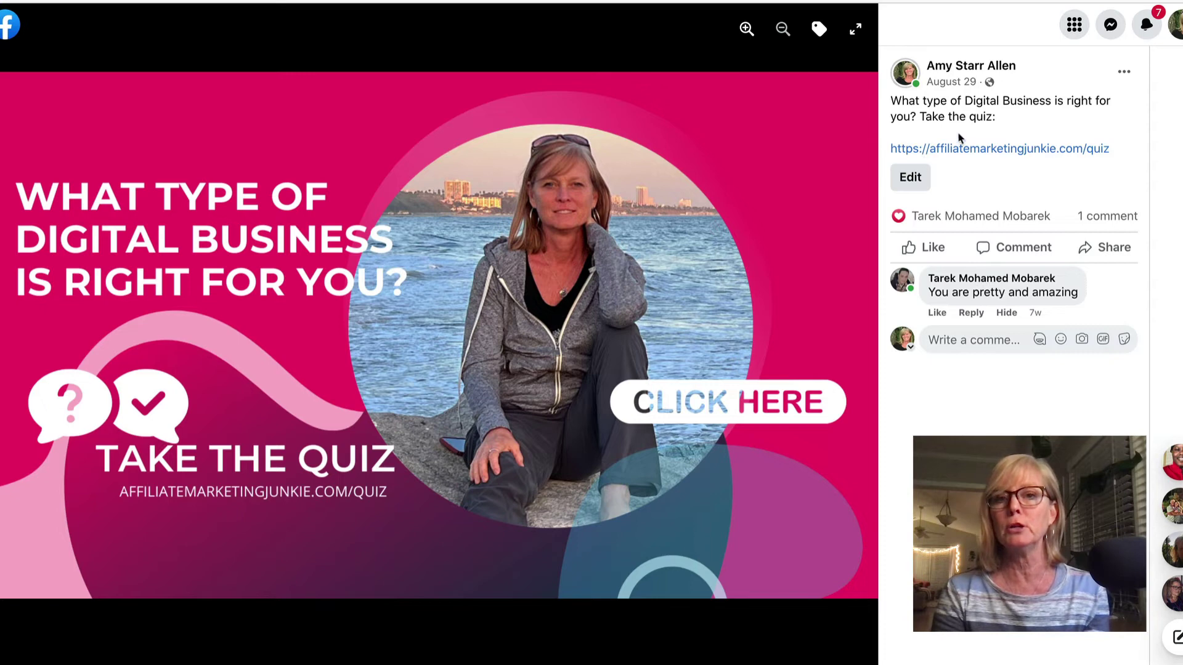
pyautogui.click(982, 148)
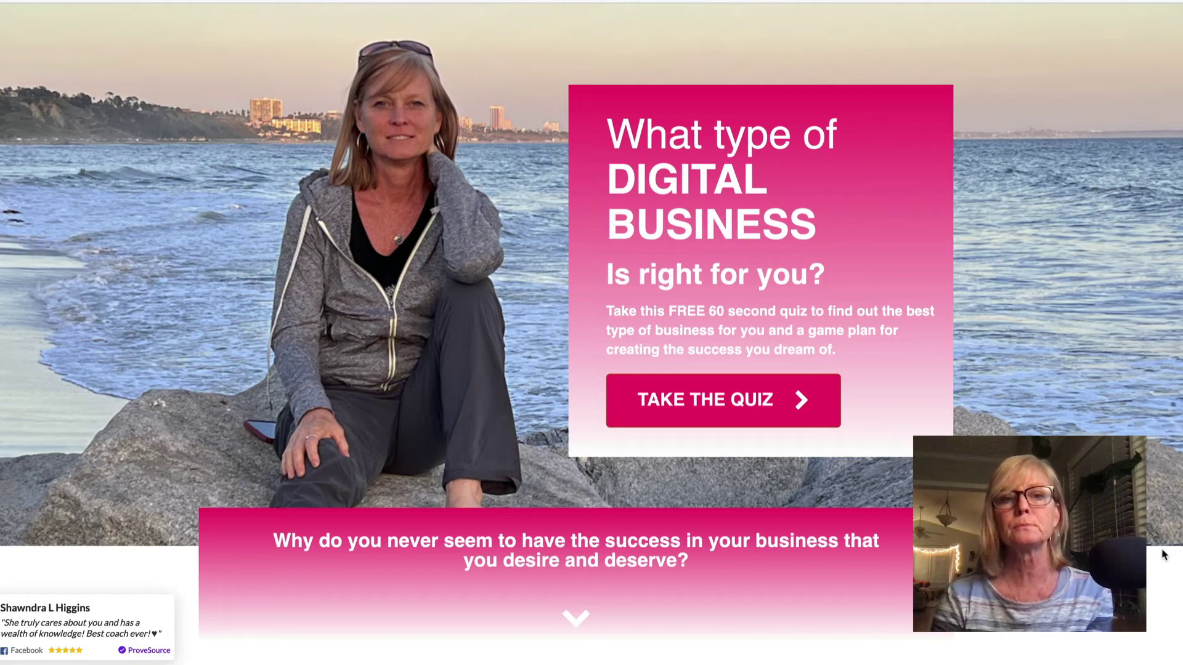
pyautogui.click(738, 400)
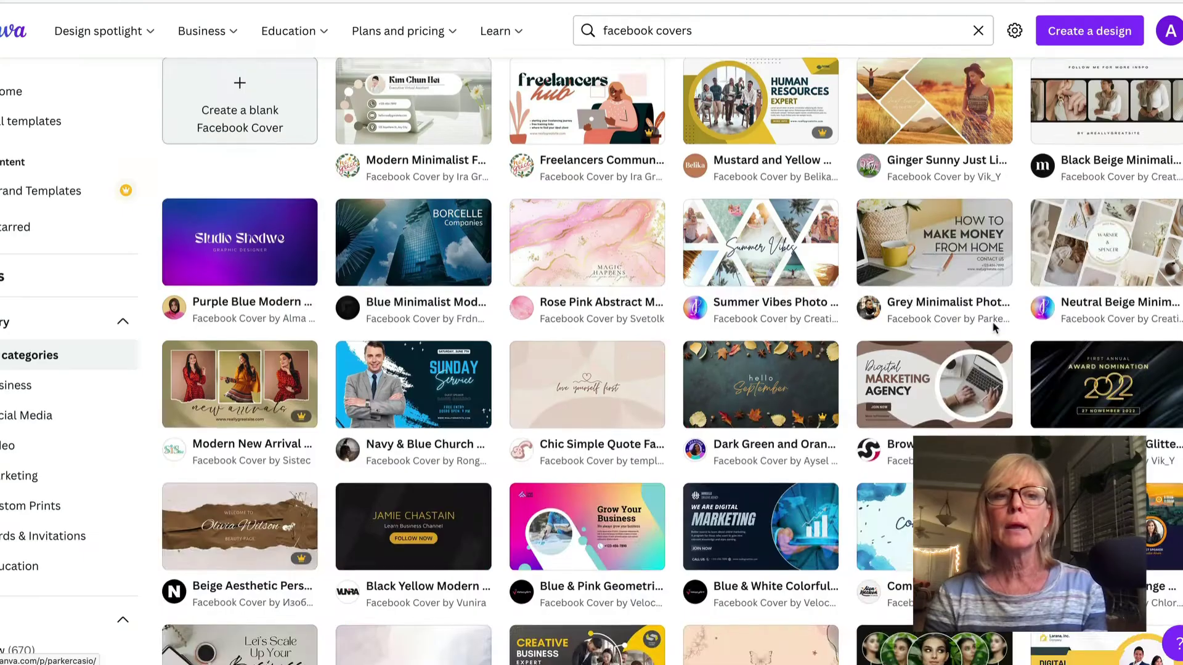
# Switch to Canva's Facebook Covers templates and browse the gallery for other business cover designs
pyautogui.scroll(4, 994, 327)
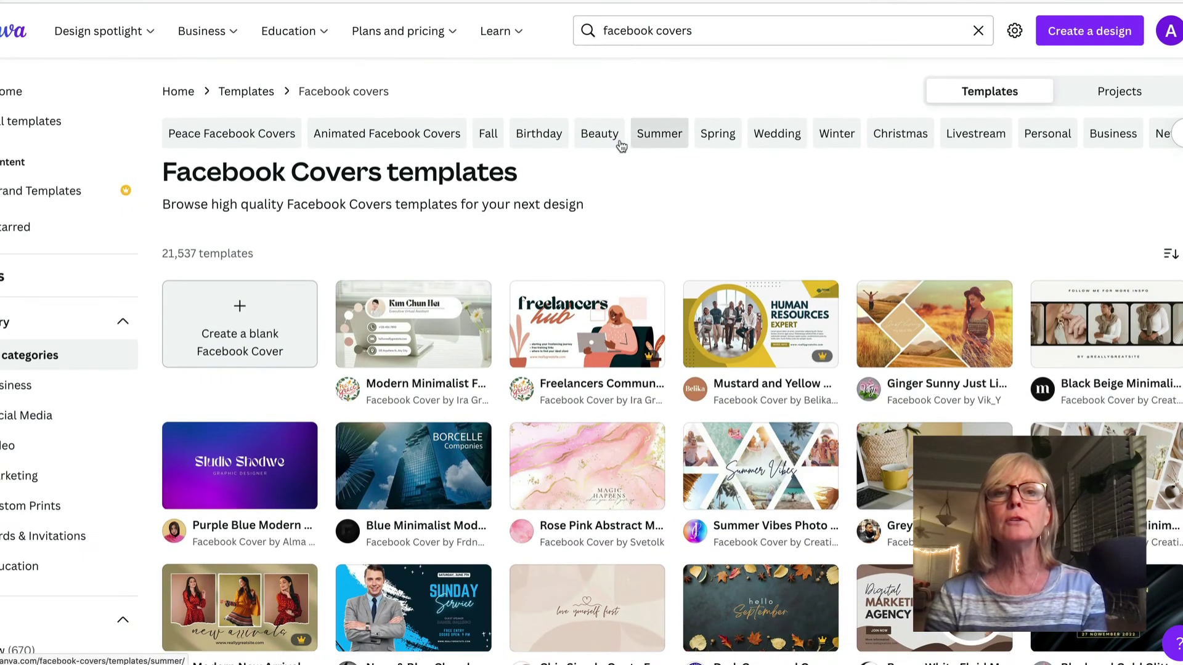
pyautogui.scroll(-10, 710, 285)
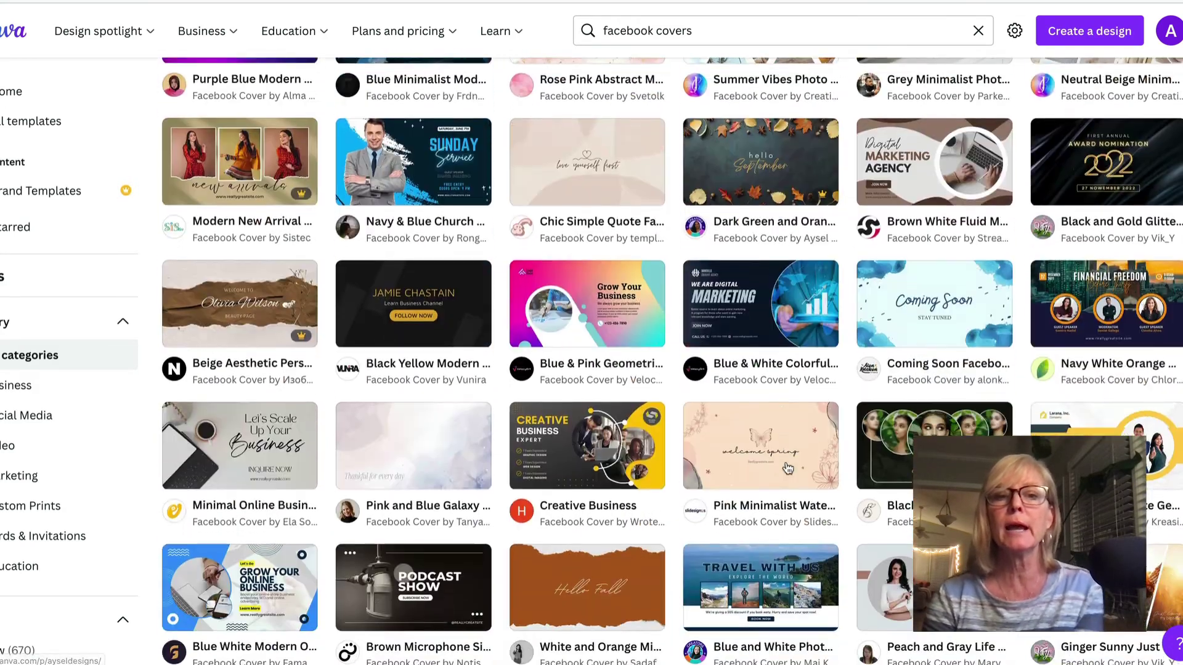
pyautogui.scroll(-5, 846, 522)
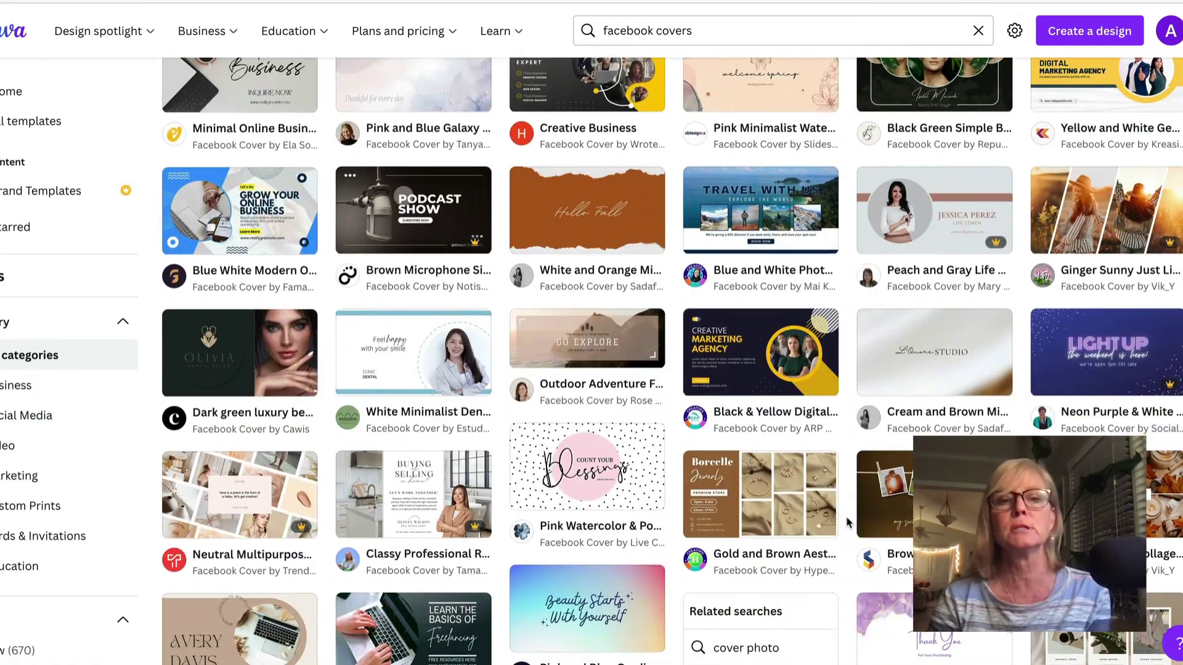
pyautogui.scroll(-5, 900, 583)
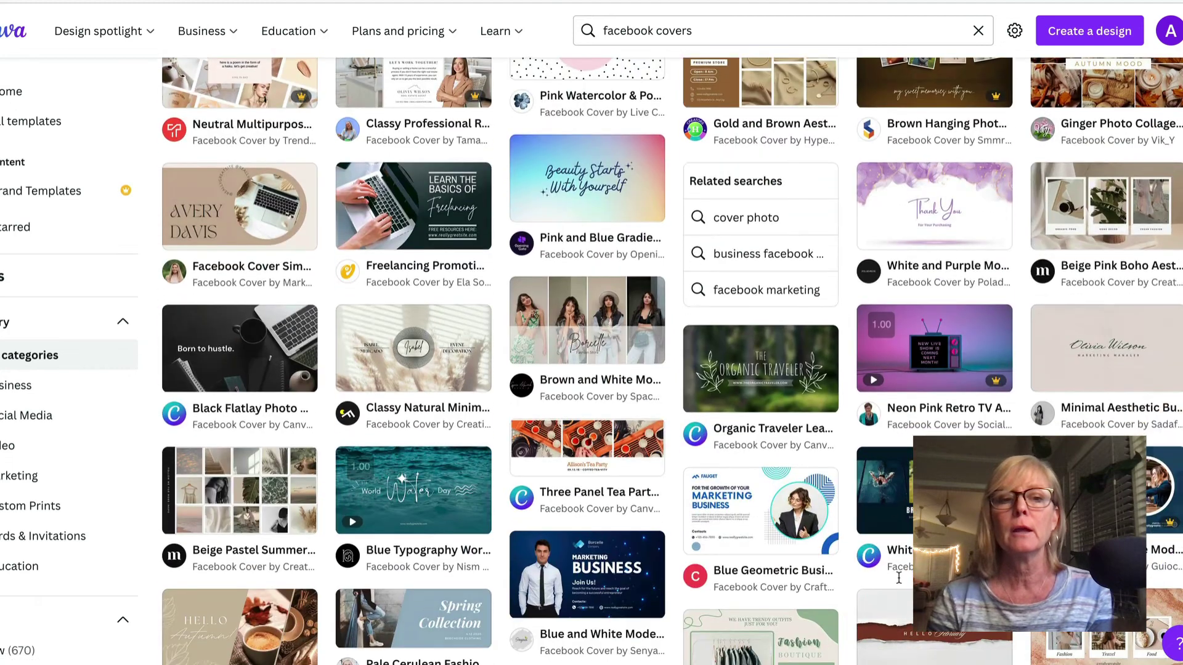
pyautogui.scroll(-5, 858, 567)
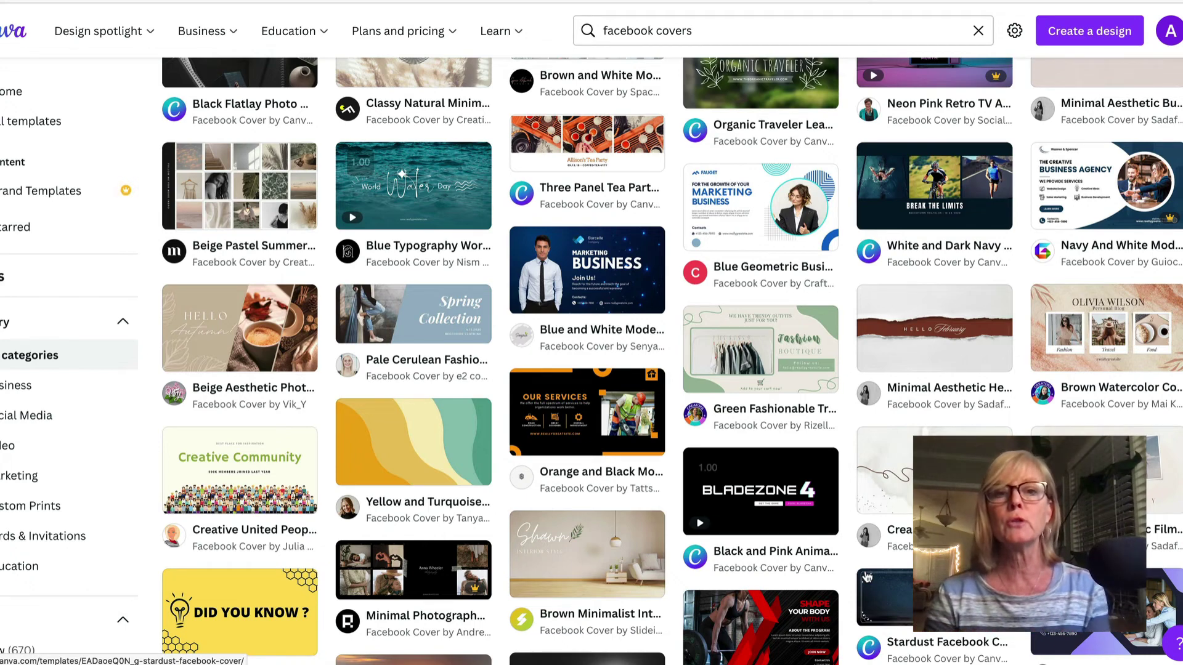
pyautogui.scroll(1, 800, 462)
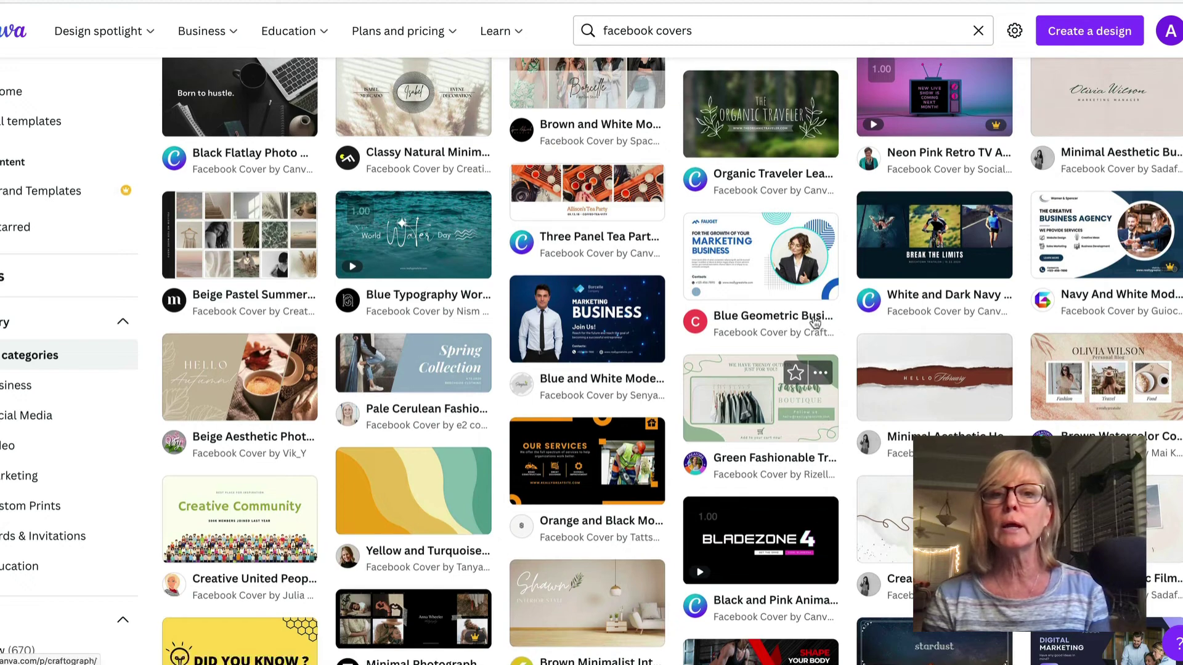
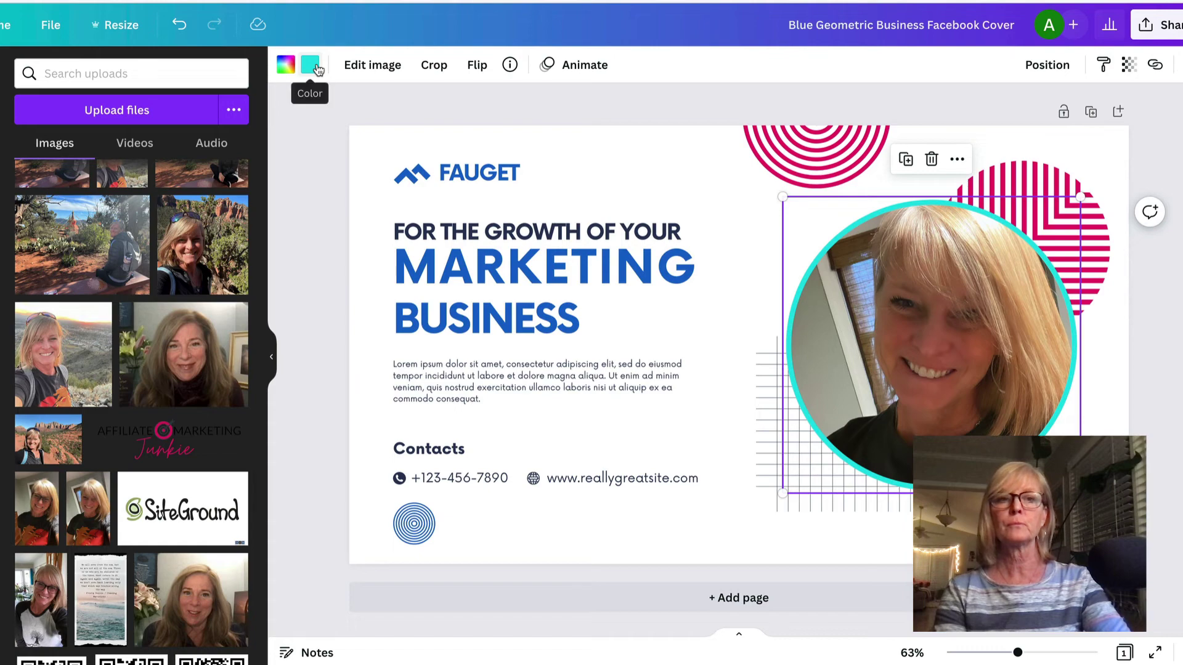
# Remove the background from the circular portrait photo in the Blue Geometric Business cover
pyautogui.click(382, 69)
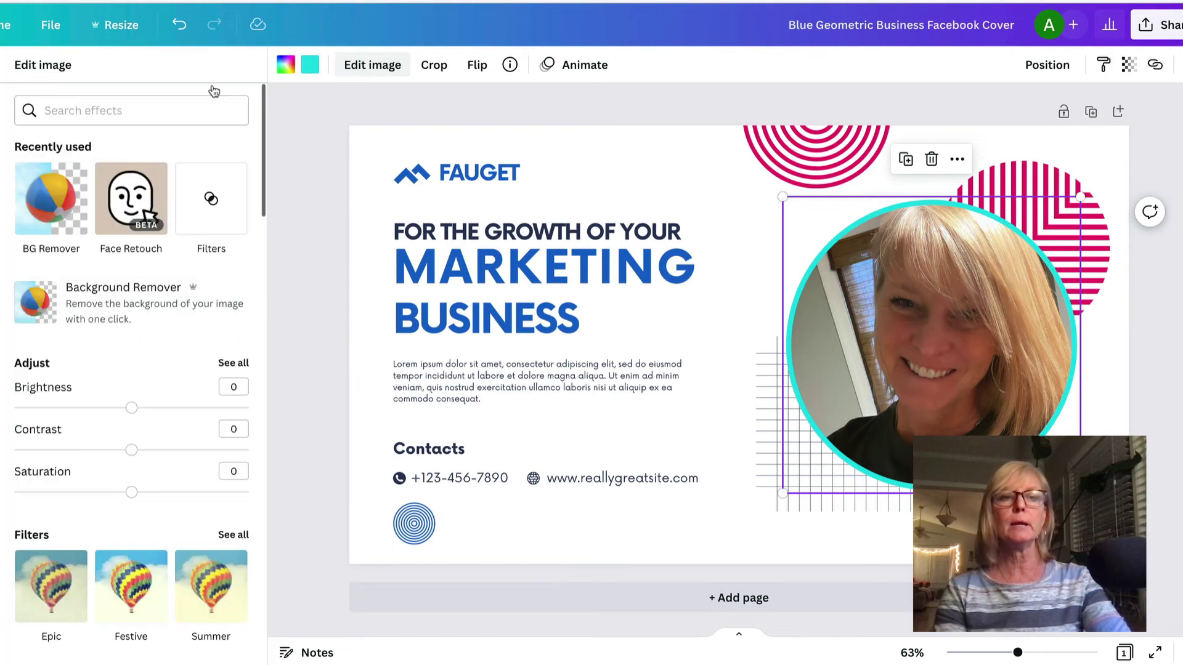
pyautogui.click(49, 200)
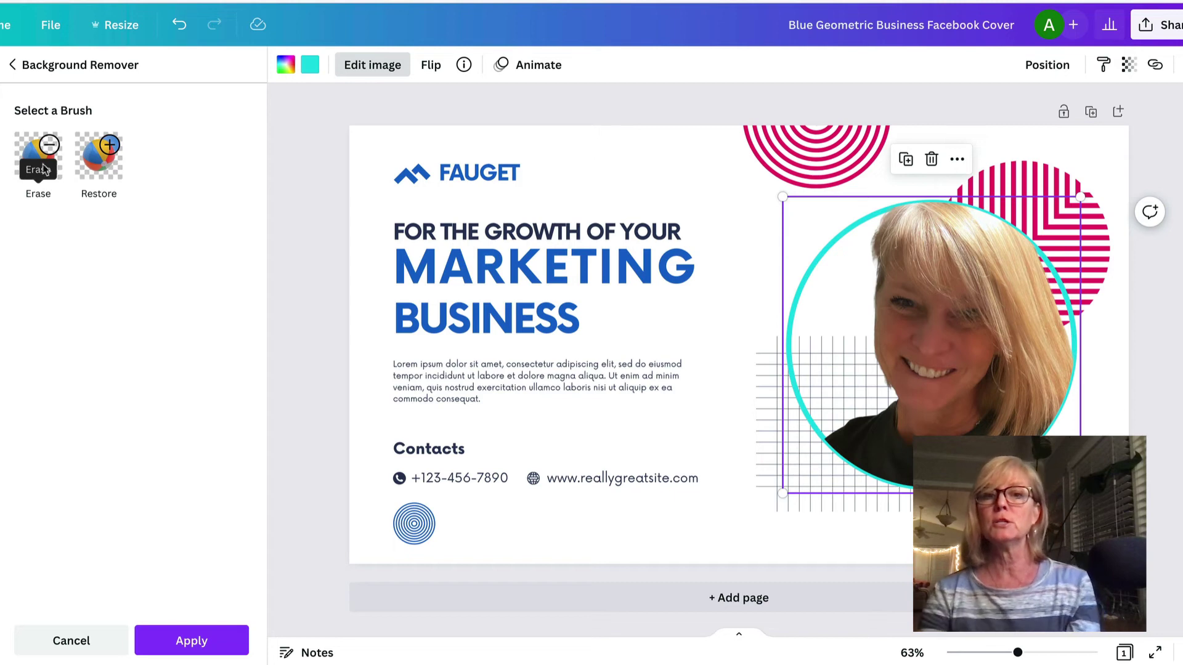
pyautogui.press('Escape')
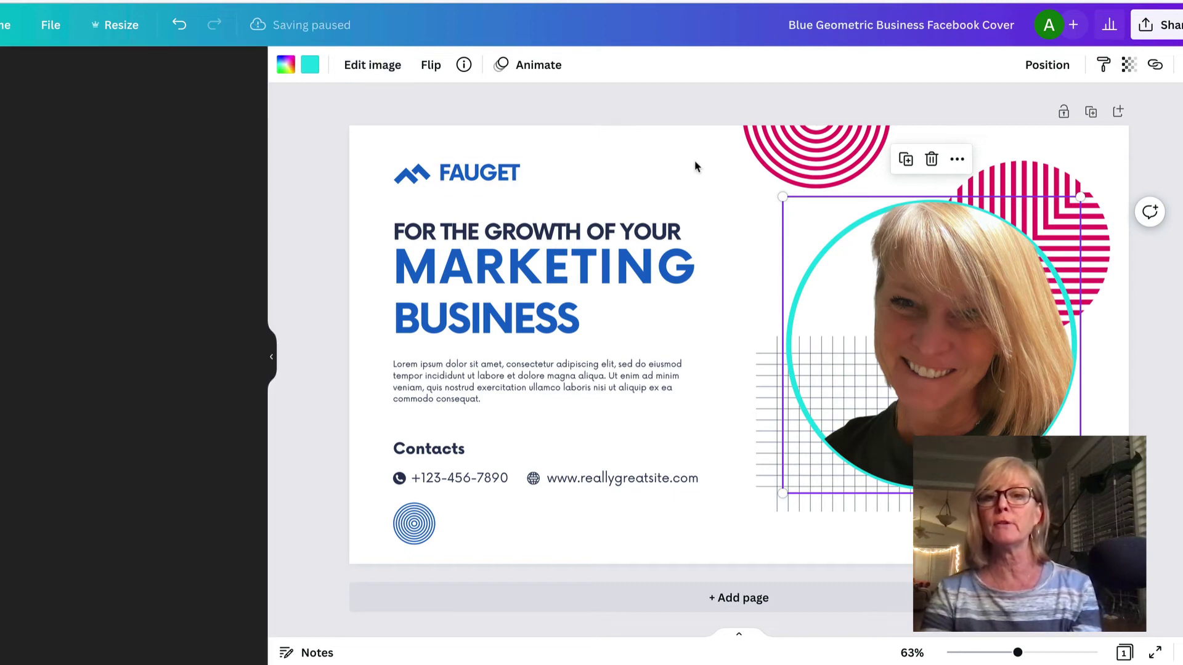
pyautogui.click(1112, 403)
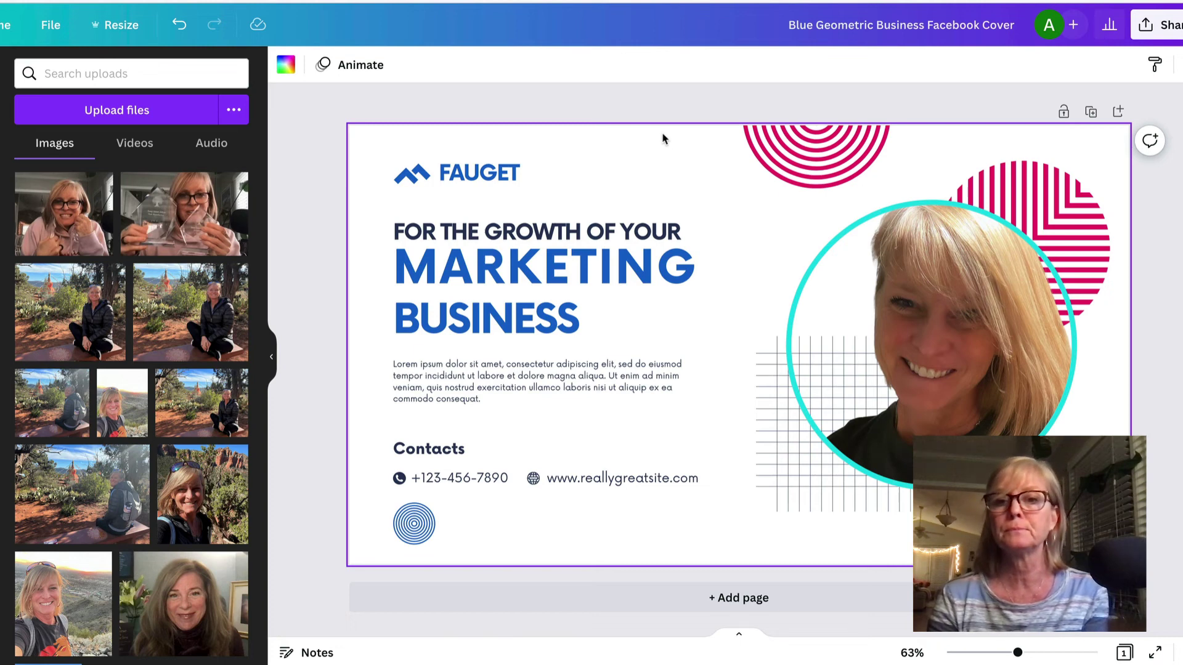
# Look through the image effects for the circular portrait and try the Halftone screen effect on it
pyautogui.click(955, 308)
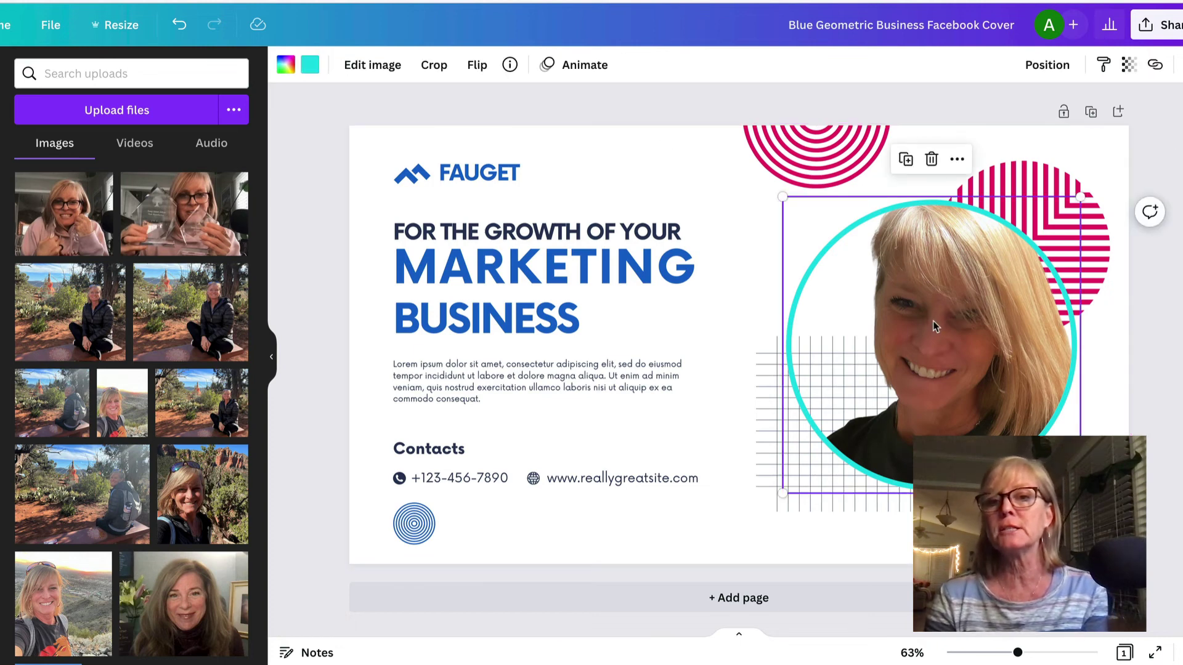
pyautogui.click(372, 65)
pyautogui.scroll(-5, 152, 328)
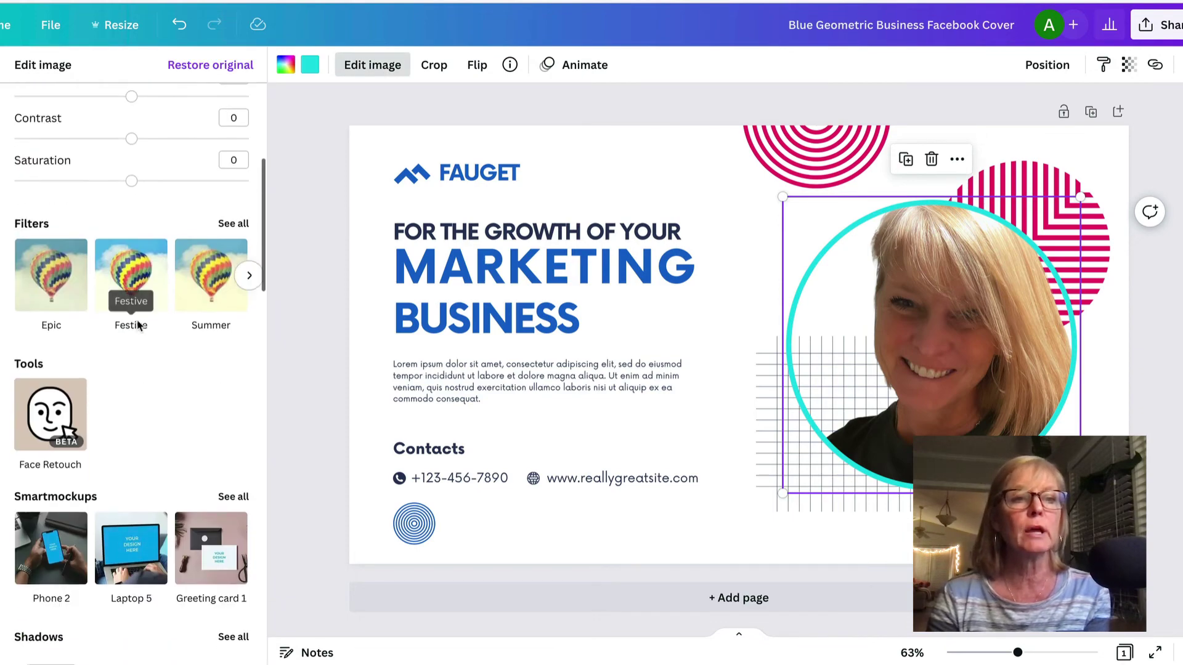
pyautogui.scroll(3, 191, 394)
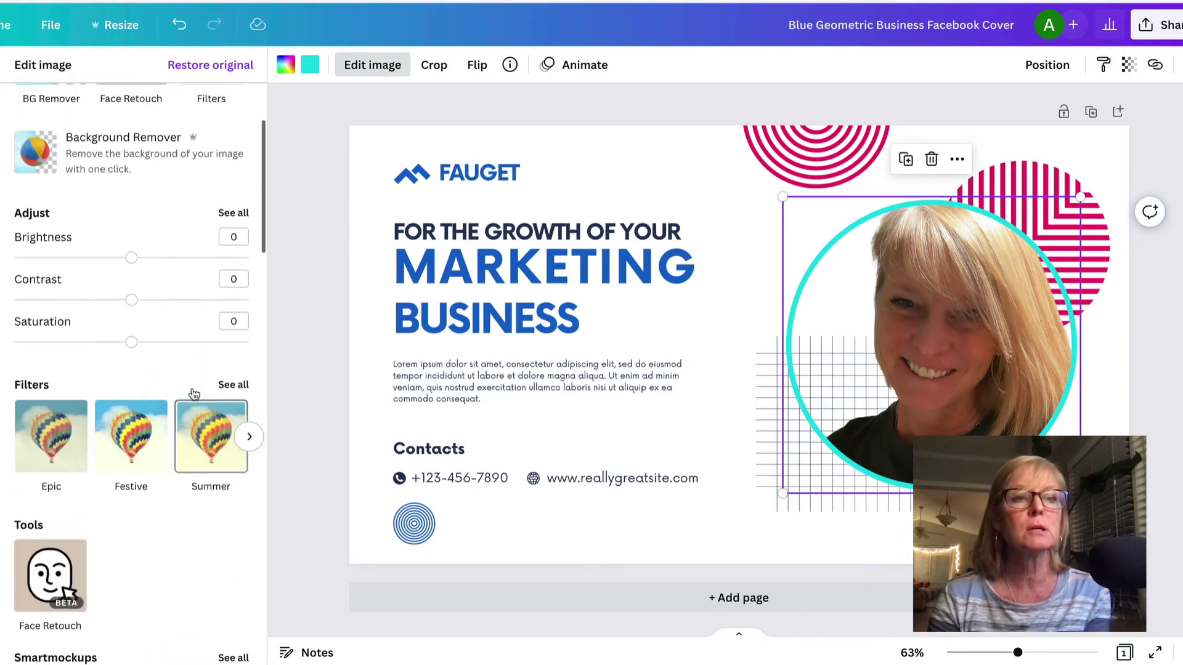
pyautogui.scroll(-3, 194, 395)
pyautogui.scroll(-12, 194, 394)
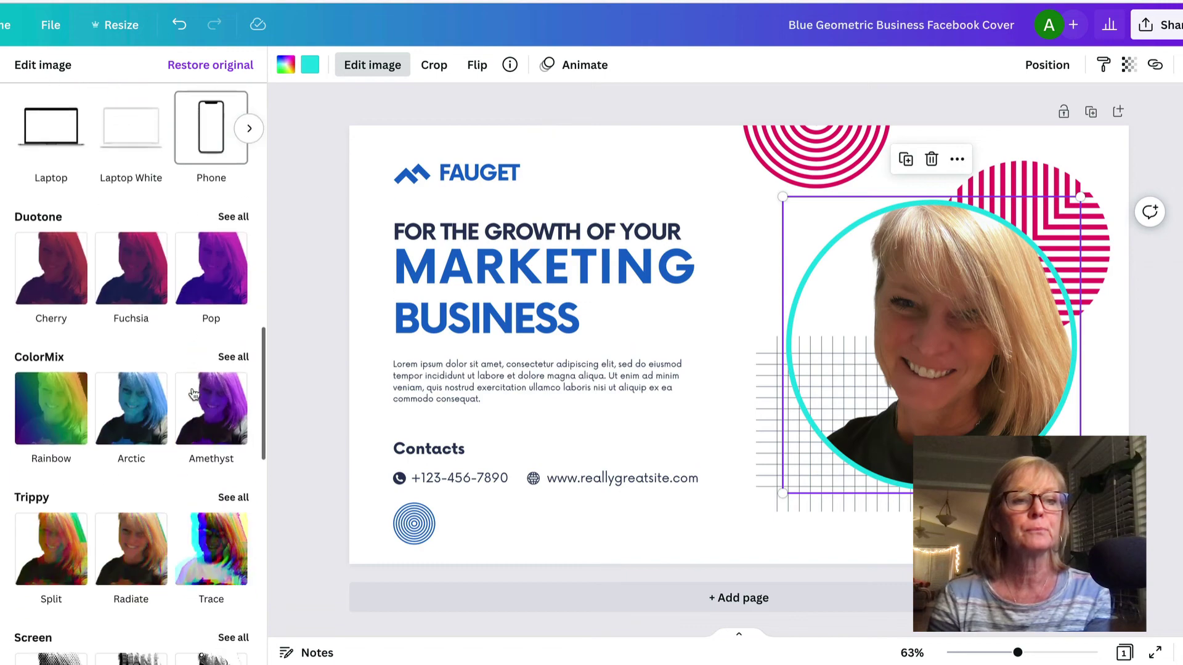
pyautogui.scroll(-5, 193, 394)
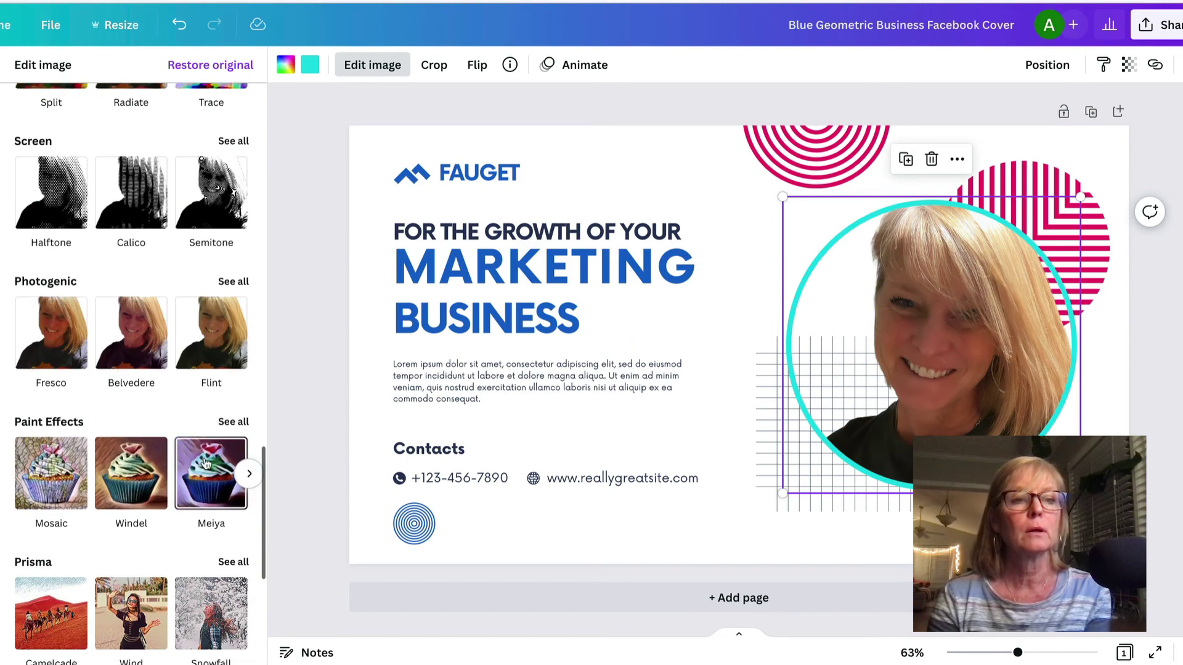
pyautogui.click(80, 216)
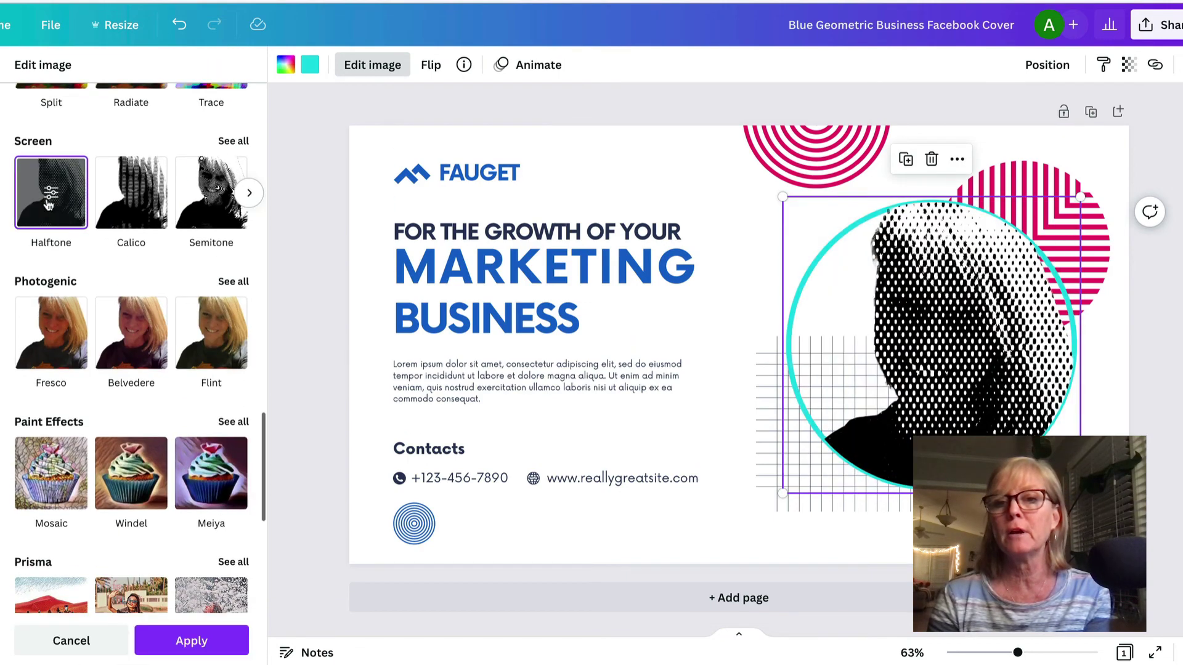
# Try the Photogenic filters Bali and Polar on the circular portrait, and settle on the soft Aura filter
pyautogui.scroll(-2, 234, 320)
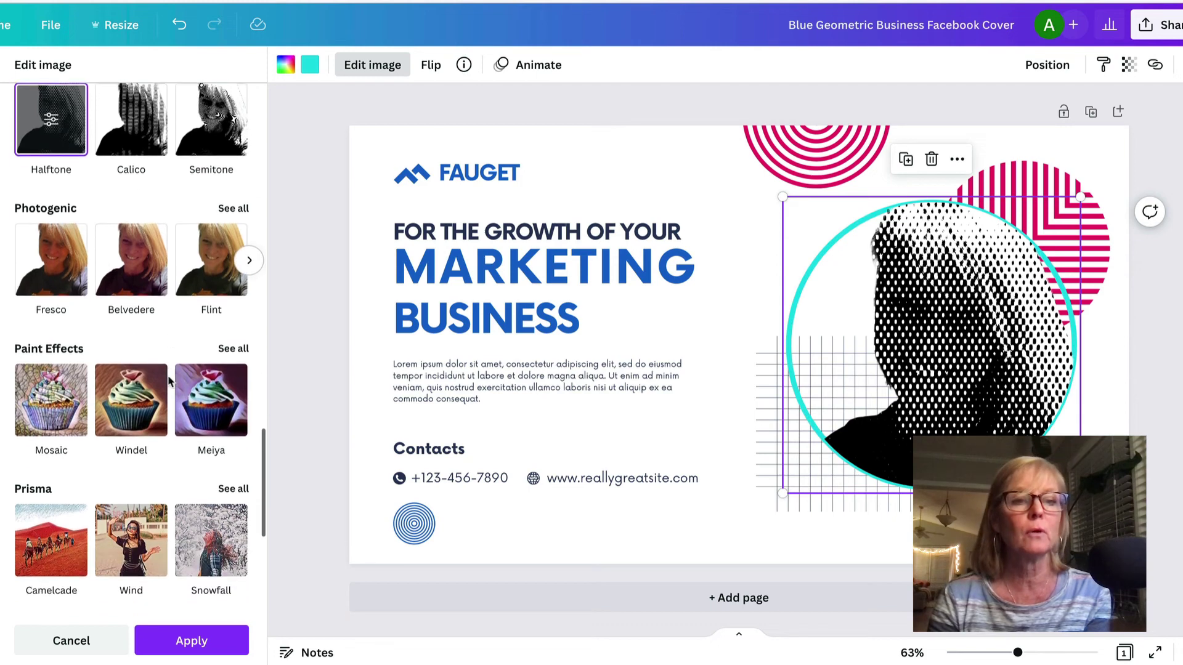
pyautogui.scroll(1, 242, 302)
pyautogui.click(233, 240)
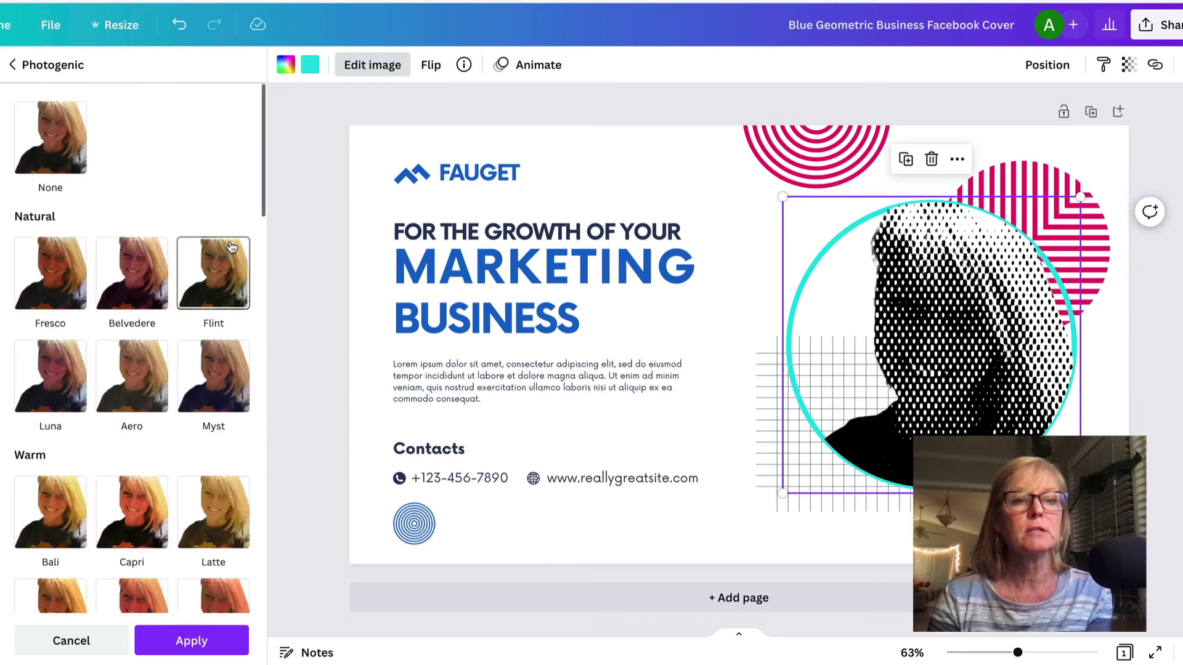
pyautogui.scroll(-3, 239, 388)
pyautogui.scroll(-2, 238, 393)
pyautogui.click(52, 288)
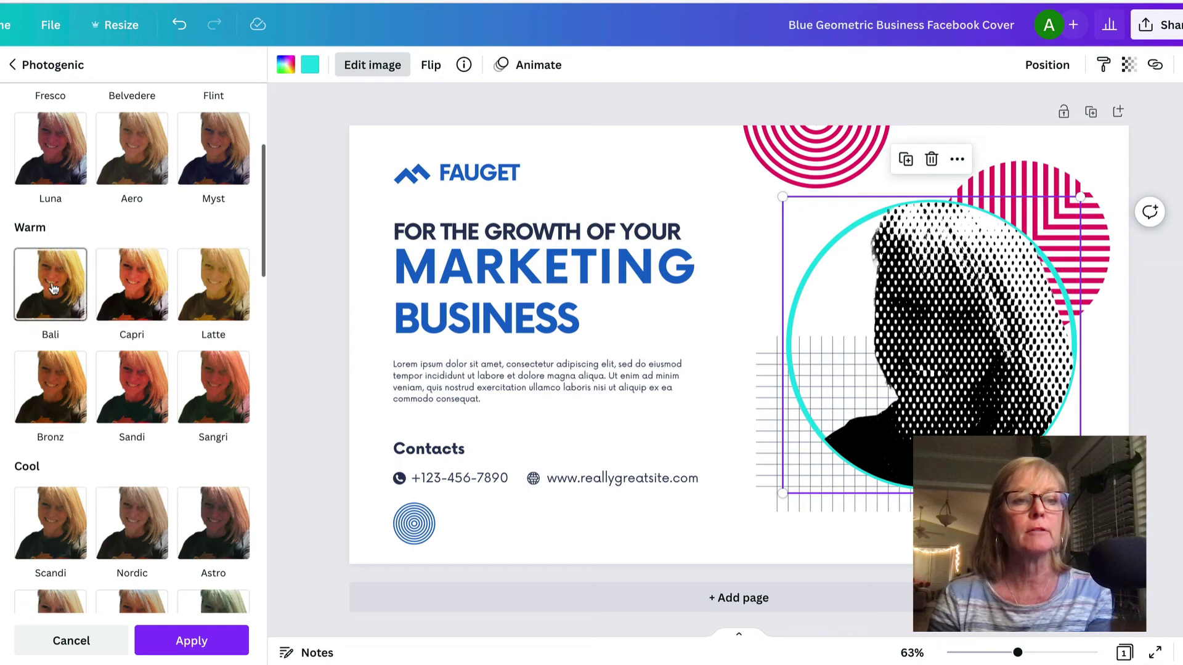
pyautogui.scroll(-4, 159, 373)
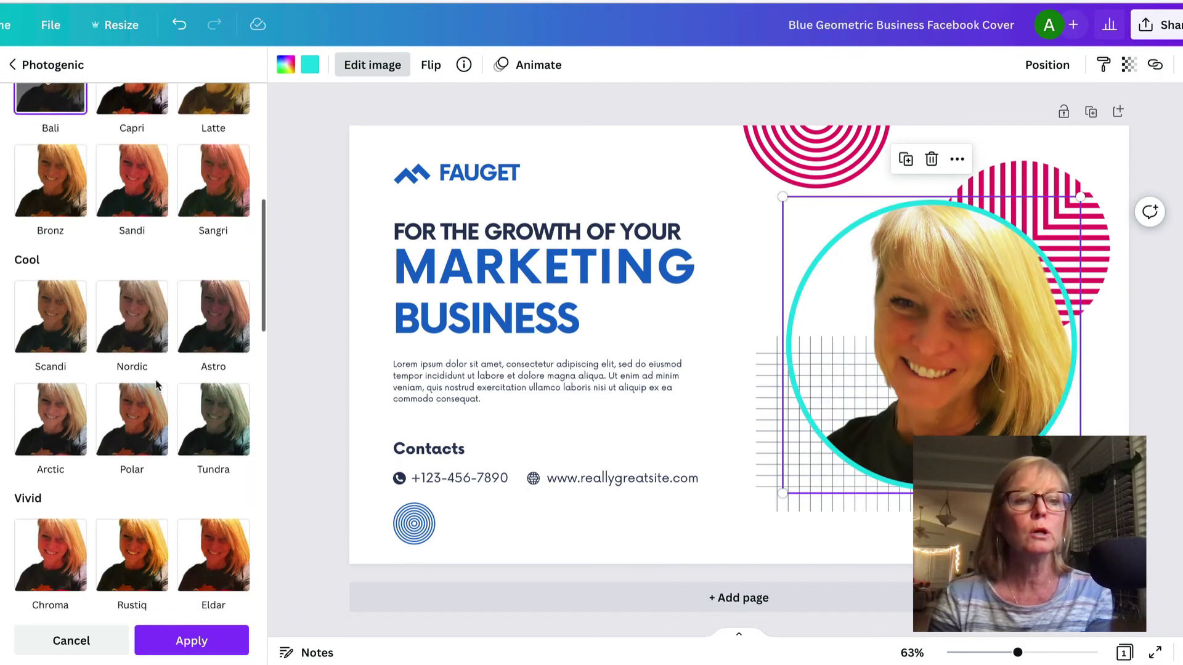
pyautogui.click(146, 422)
pyautogui.scroll(-3, 160, 431)
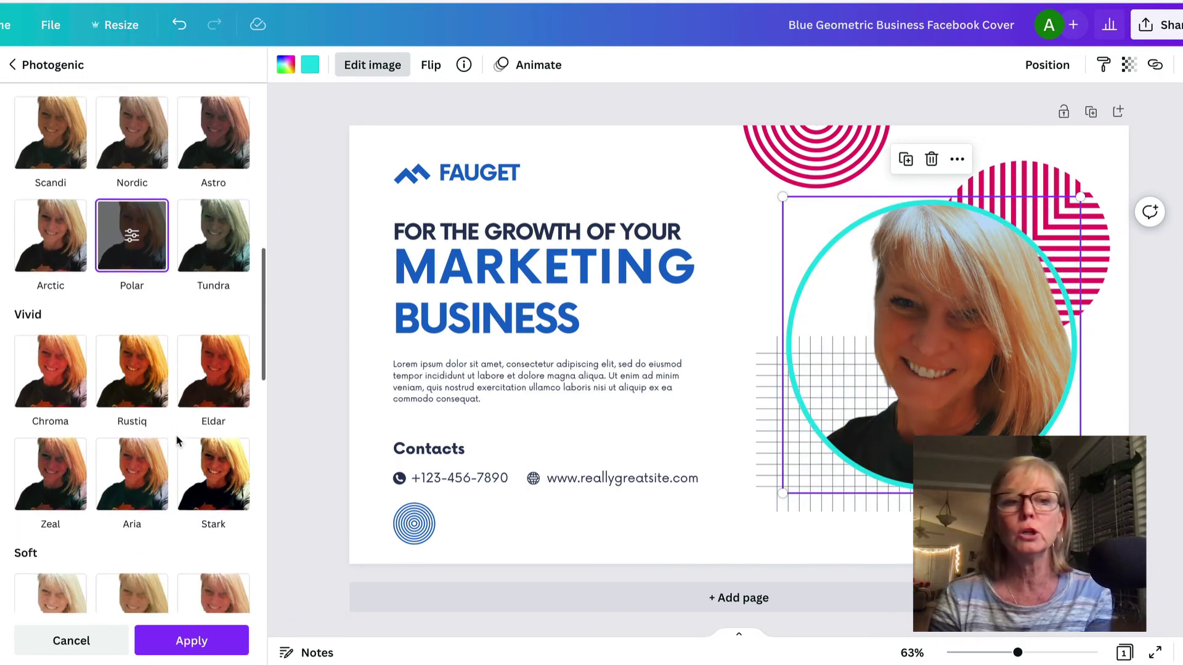
pyautogui.scroll(-4, 103, 505)
pyautogui.click(49, 338)
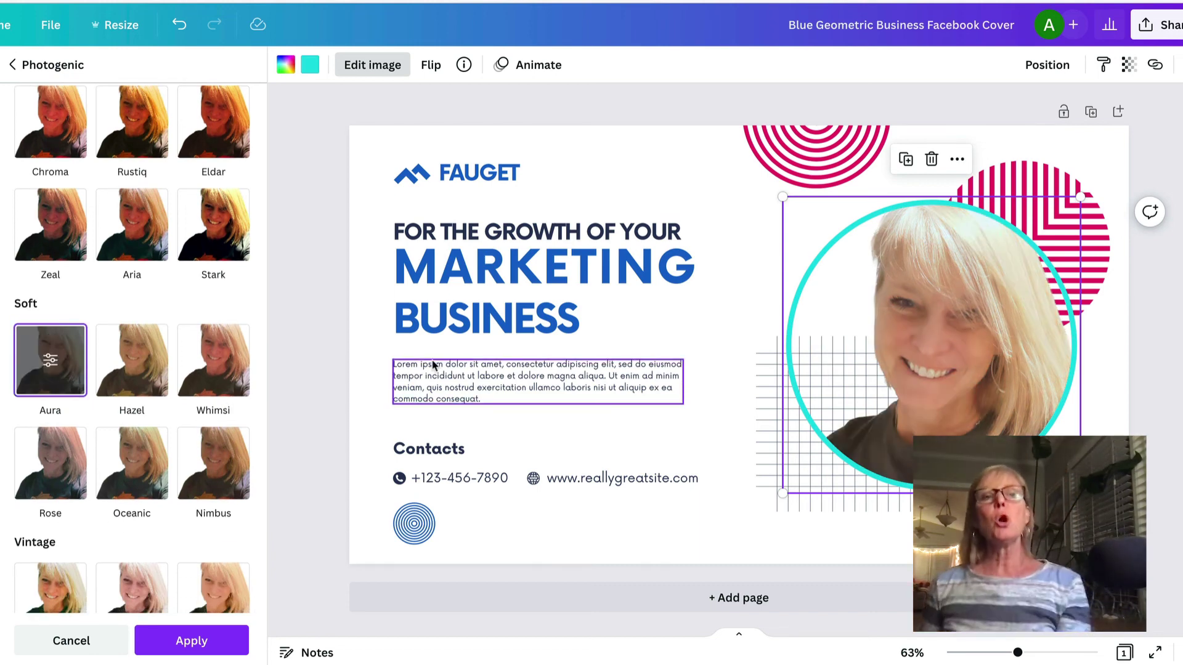
pyautogui.click(672, 163)
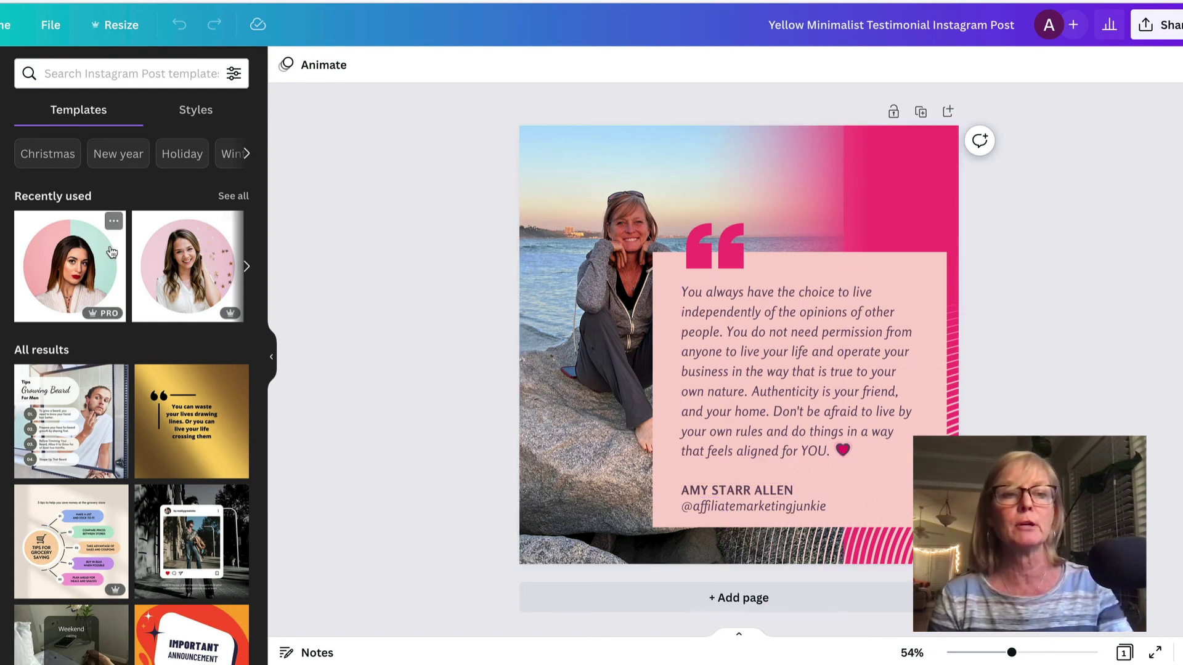
# Browse the Instagram Post templates for other quote and promotional design ideas
pyautogui.scroll(-1, 116, 271)
pyautogui.scroll(-10, 115, 274)
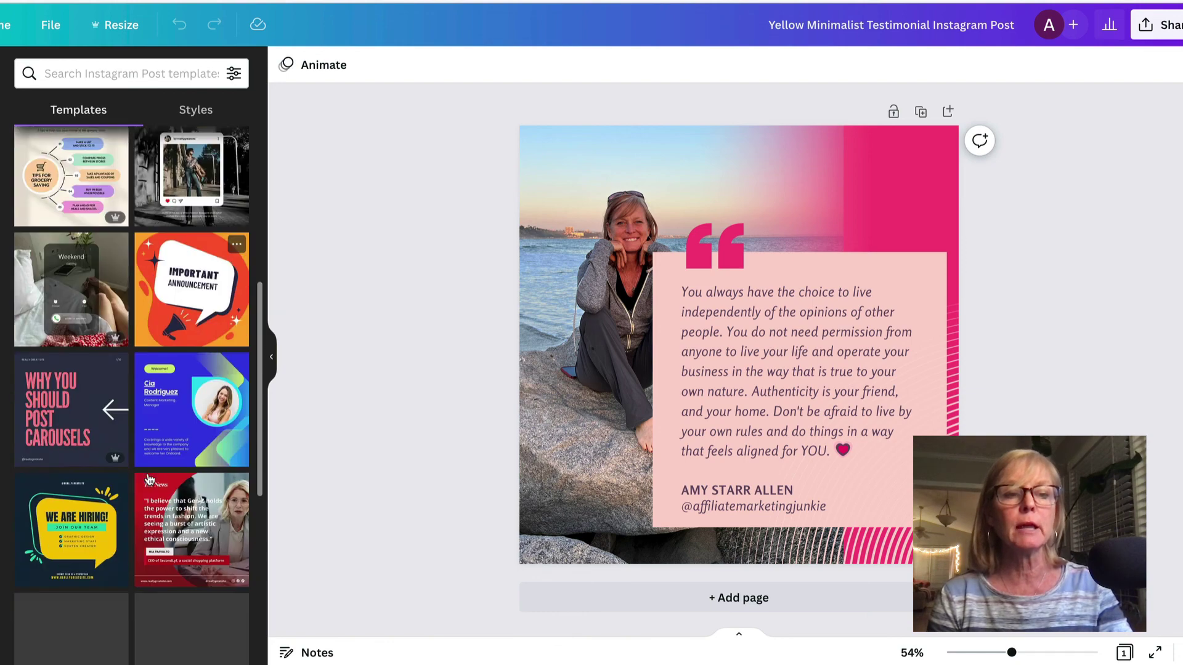
pyautogui.scroll(-3, 150, 478)
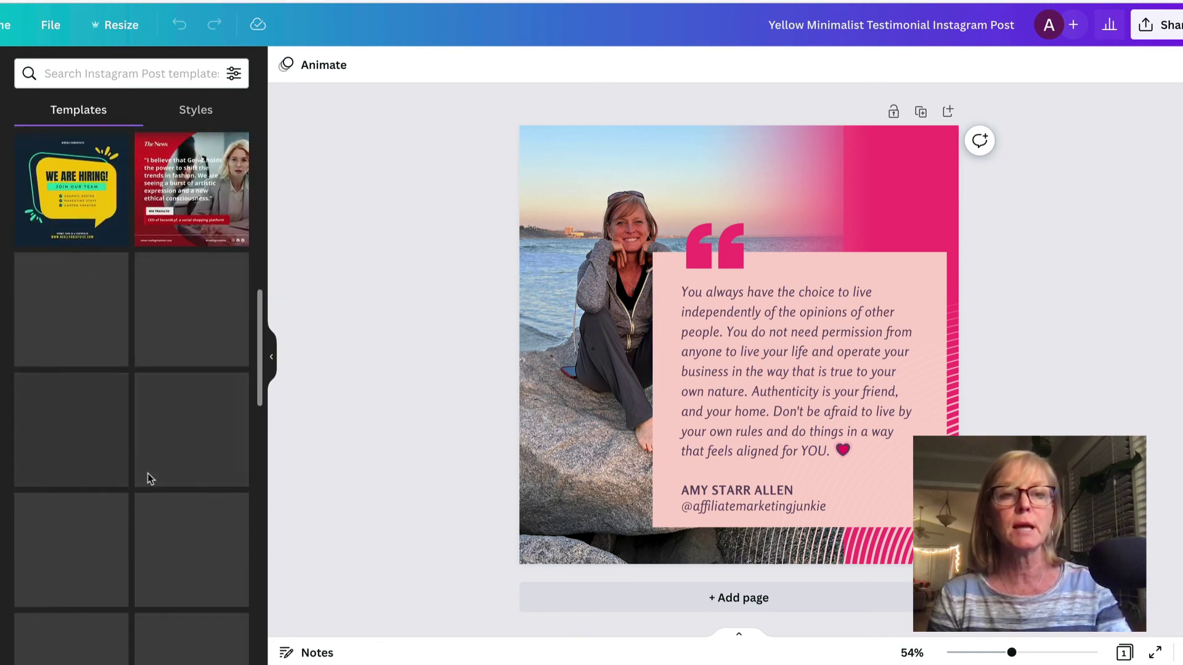
pyautogui.scroll(-8, 150, 479)
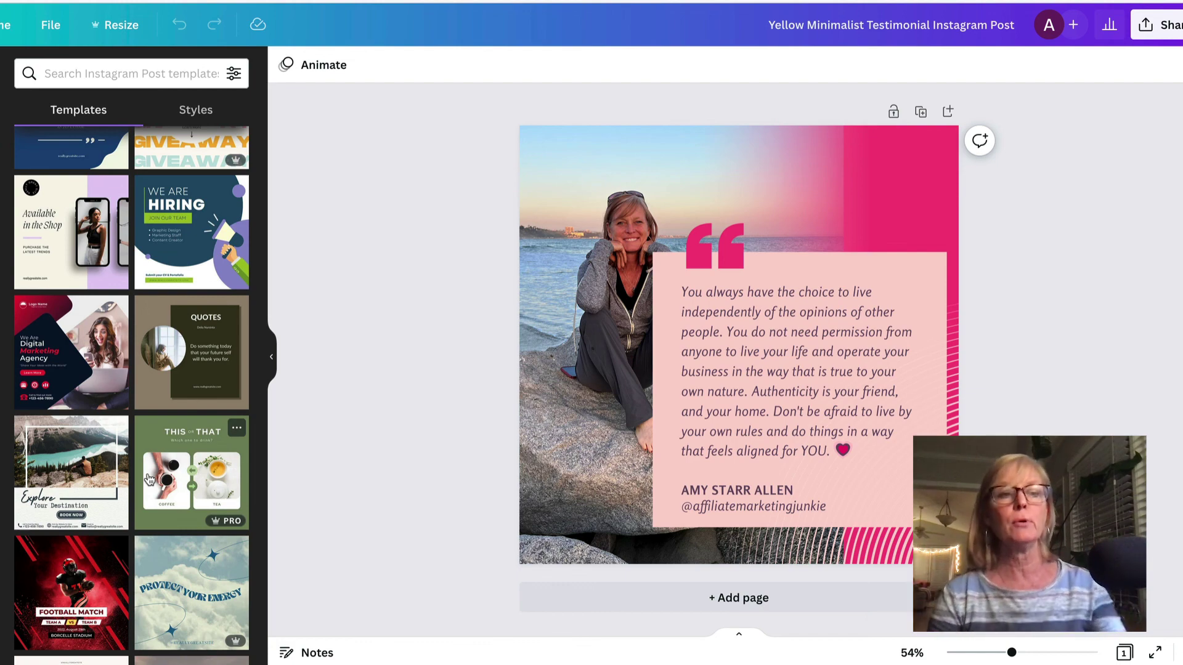
pyautogui.scroll(15, 150, 478)
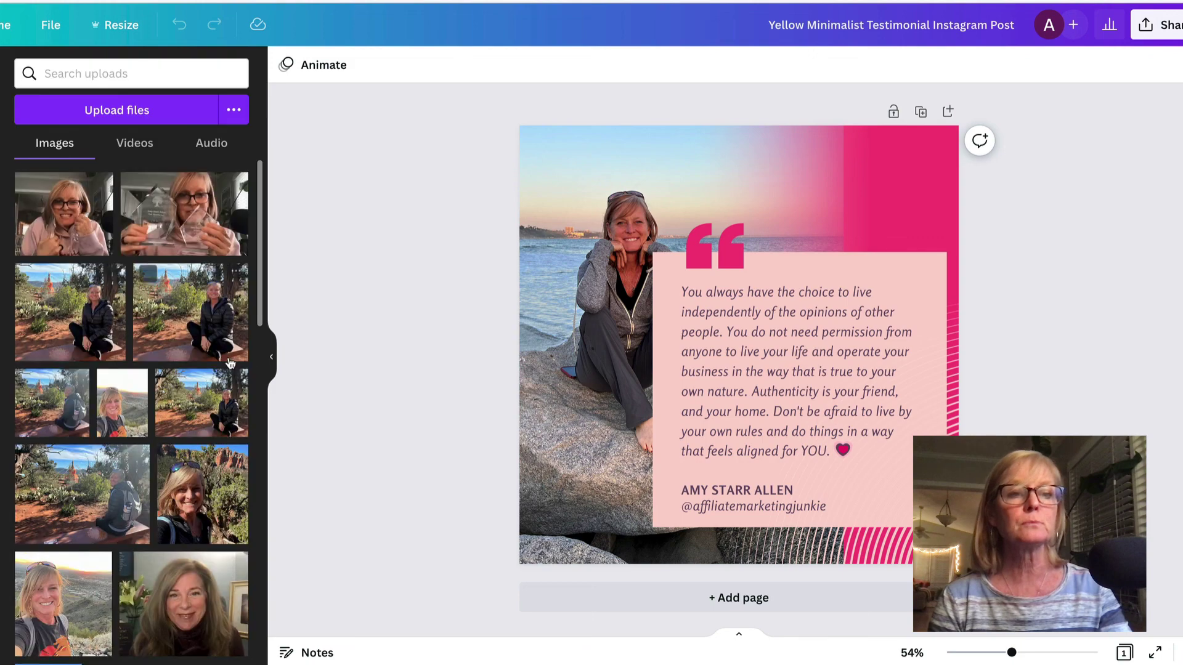
# Replace the testimonial post's beach photo with the uploaded sunset hillside selfie, and enlarge and shift it within its frame so the face sits beside the quote box
pyautogui.scroll(-3, 94, 407)
pyautogui.moveTo(46, 392); pyautogui.dragTo(540, 323)
pyautogui.doubleClick(570, 328)
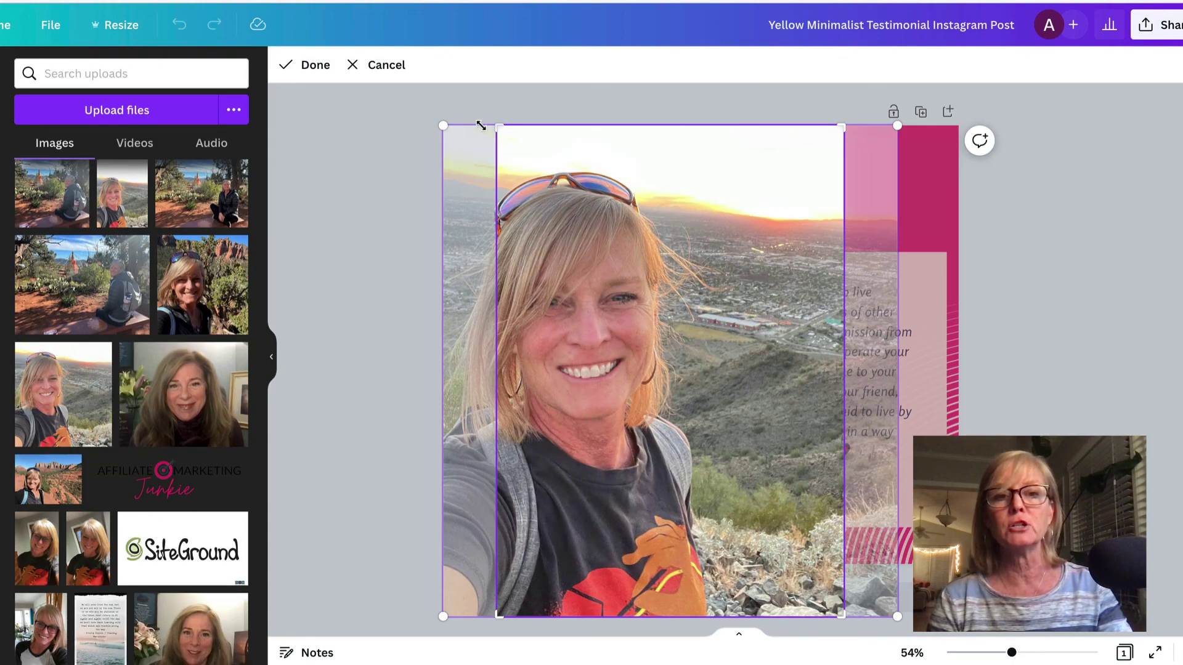
pyautogui.moveTo(443, 125); pyautogui.dragTo(369, 94)
pyautogui.moveTo(567, 230); pyautogui.dragTo(637, 227)
pyautogui.click(1161, 214)
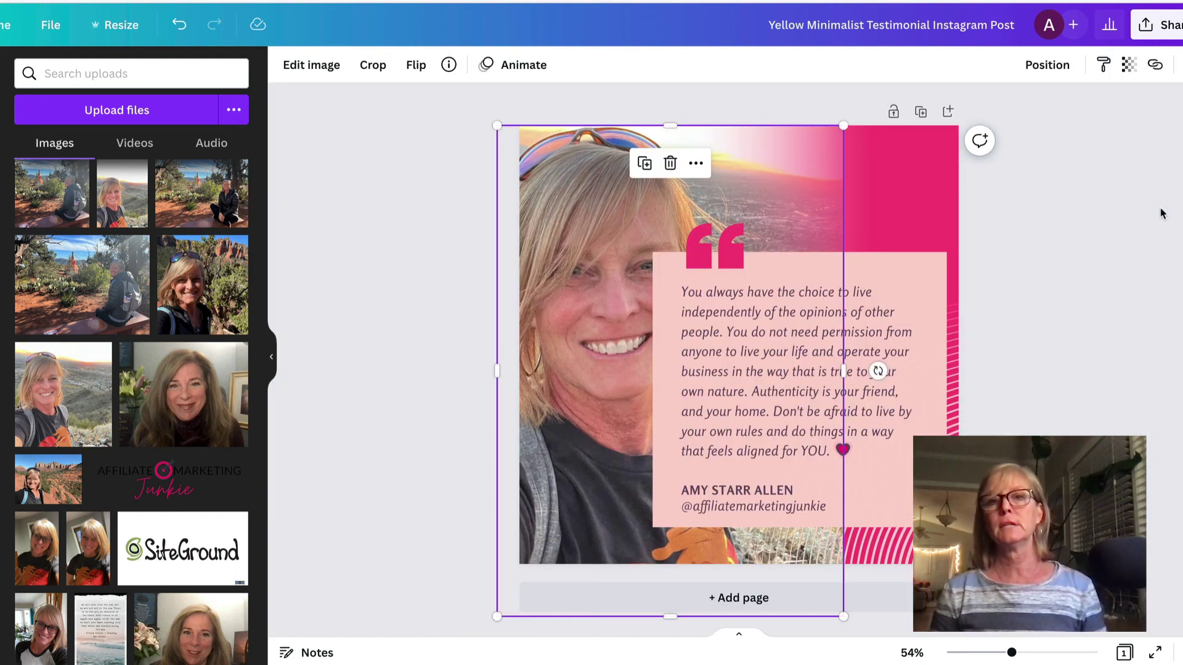
pyautogui.click(1101, 262)
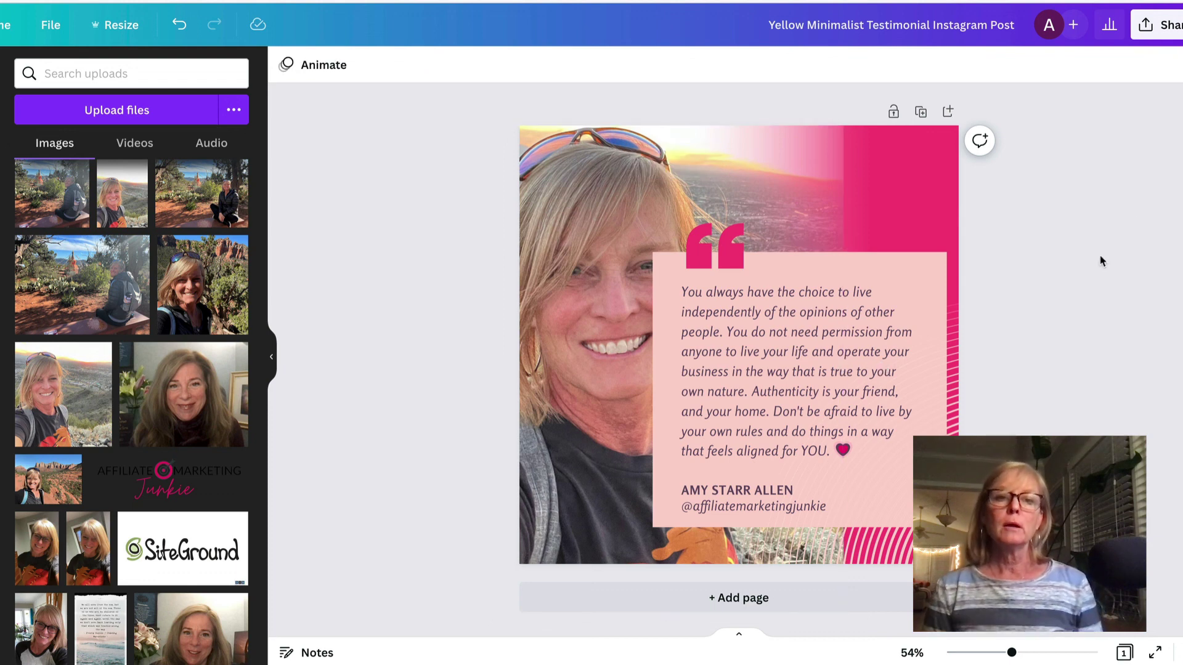